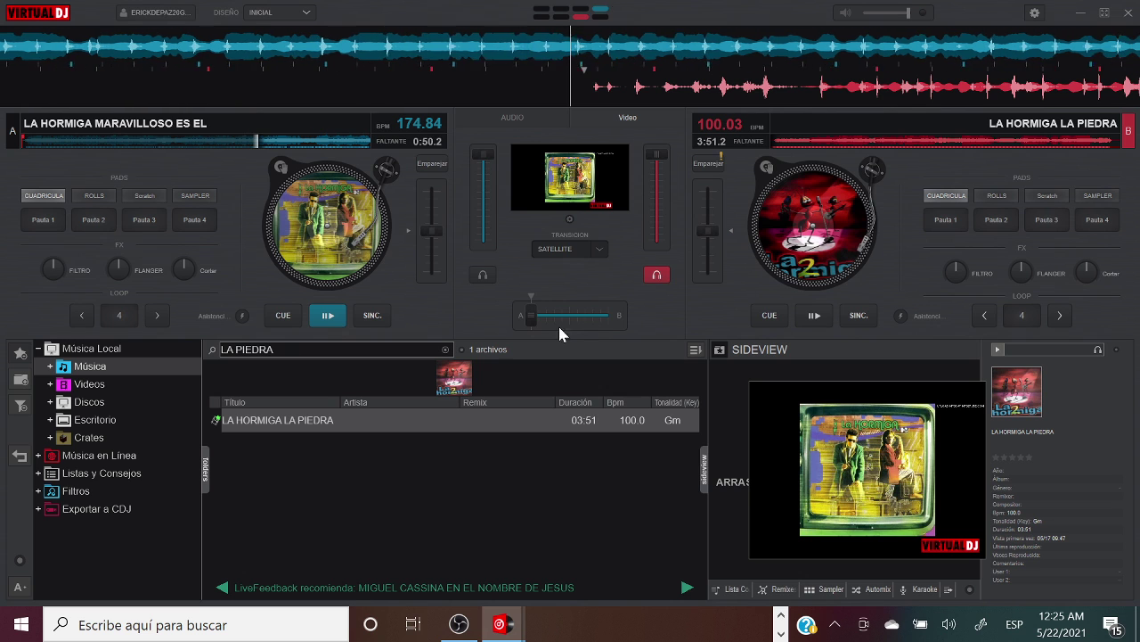
# Centre the crossfader between both decks and start playing LA HORMIGA LA PIEDRA on deck B
pyautogui.moveTo(535, 313); pyautogui.dragTo(575, 317)
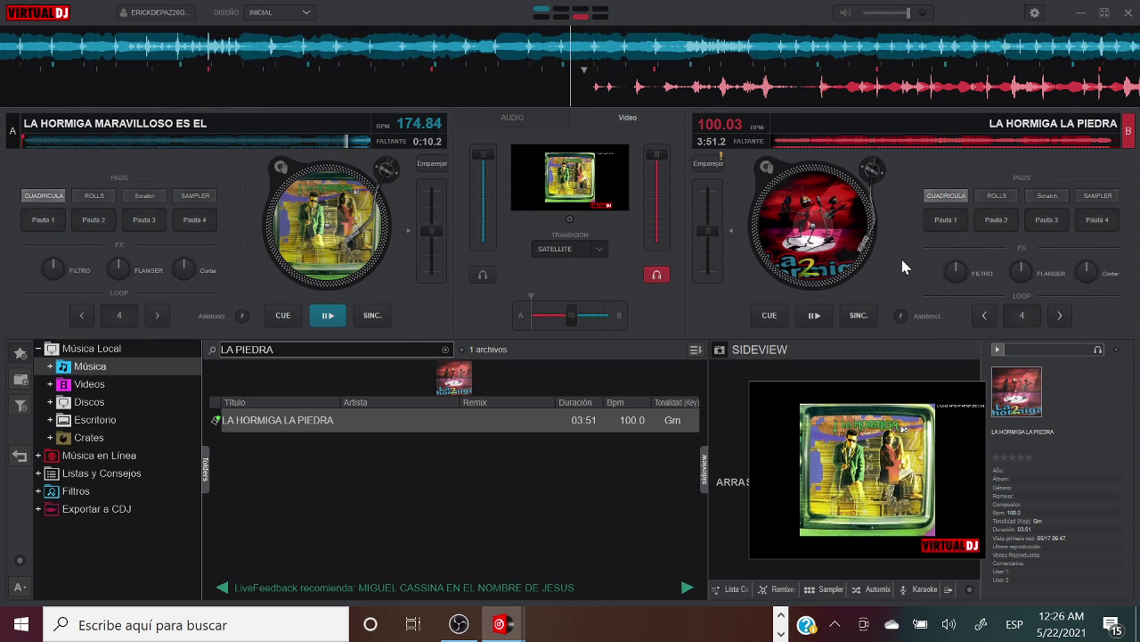
pyautogui.click(823, 318)
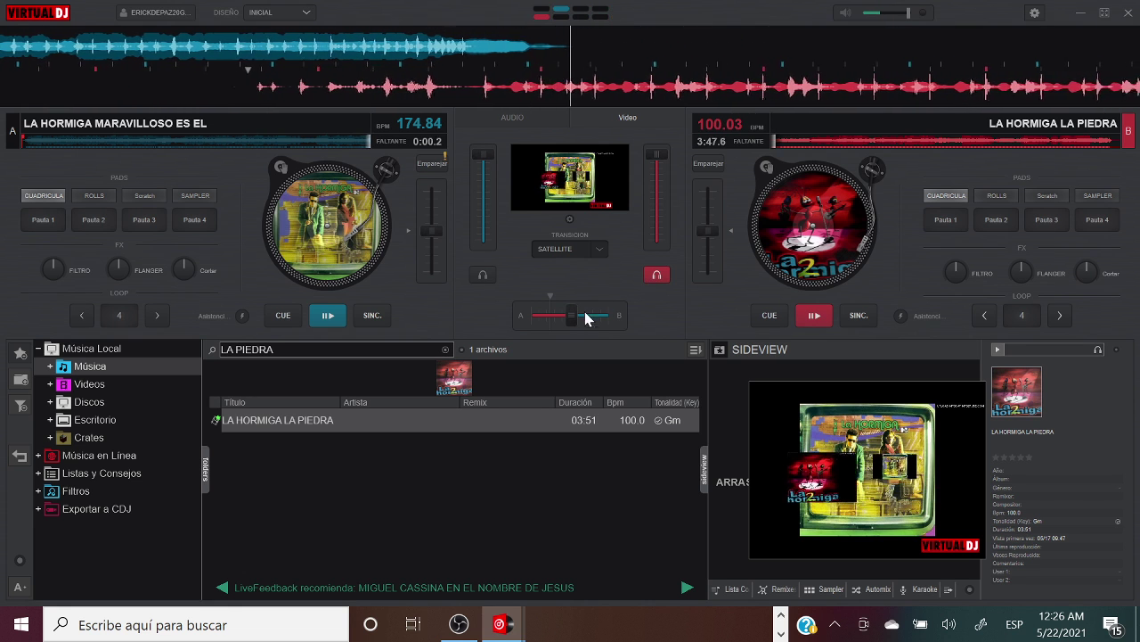
pyautogui.moveTo(575, 314)
pyautogui.mouseDown()
pyautogui.moveTo(584, 320)
pyautogui.moveTo(574, 323)
pyautogui.mouseUp()
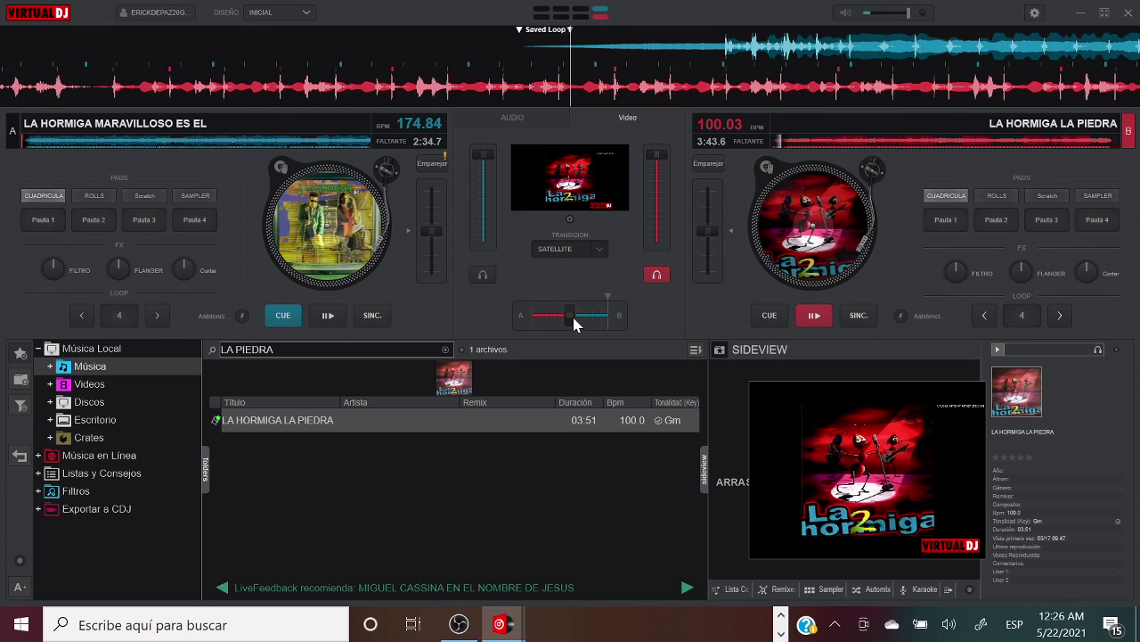
# Clear the LA PIEDRA search text from the music library
pyautogui.click(247, 349)
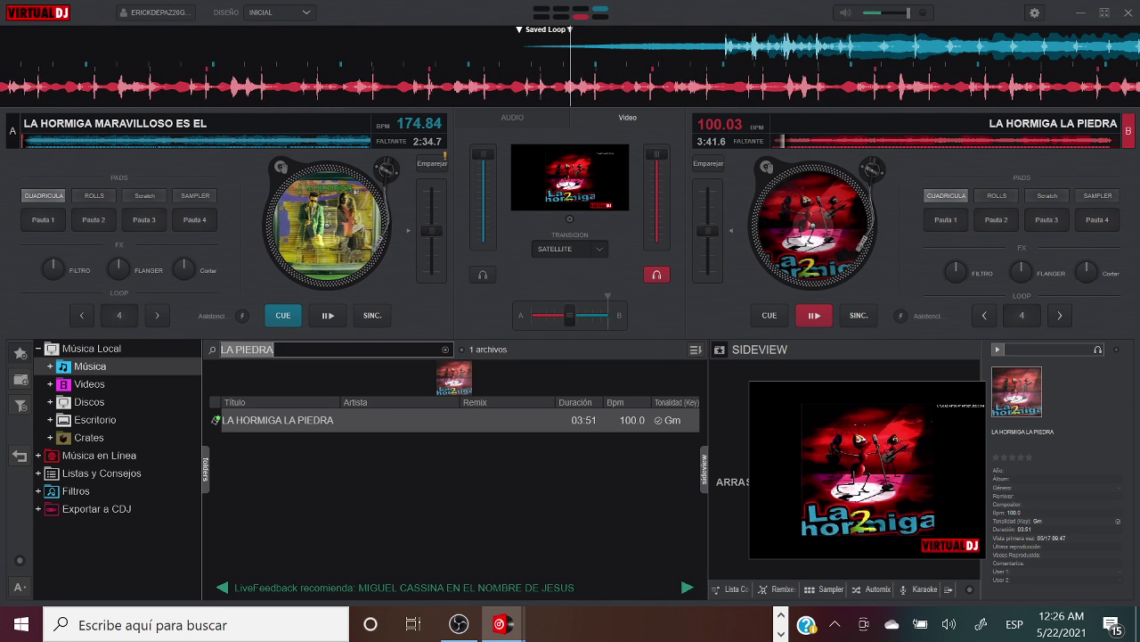
pyautogui.press('BackSpace')
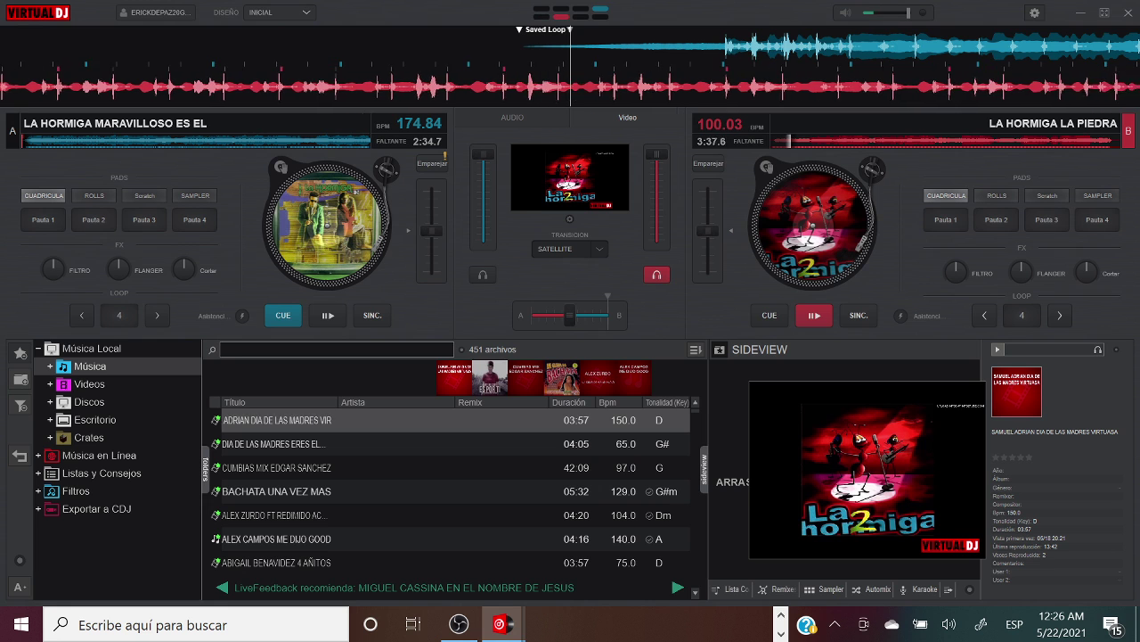
pyautogui.moveTo(606, 320)
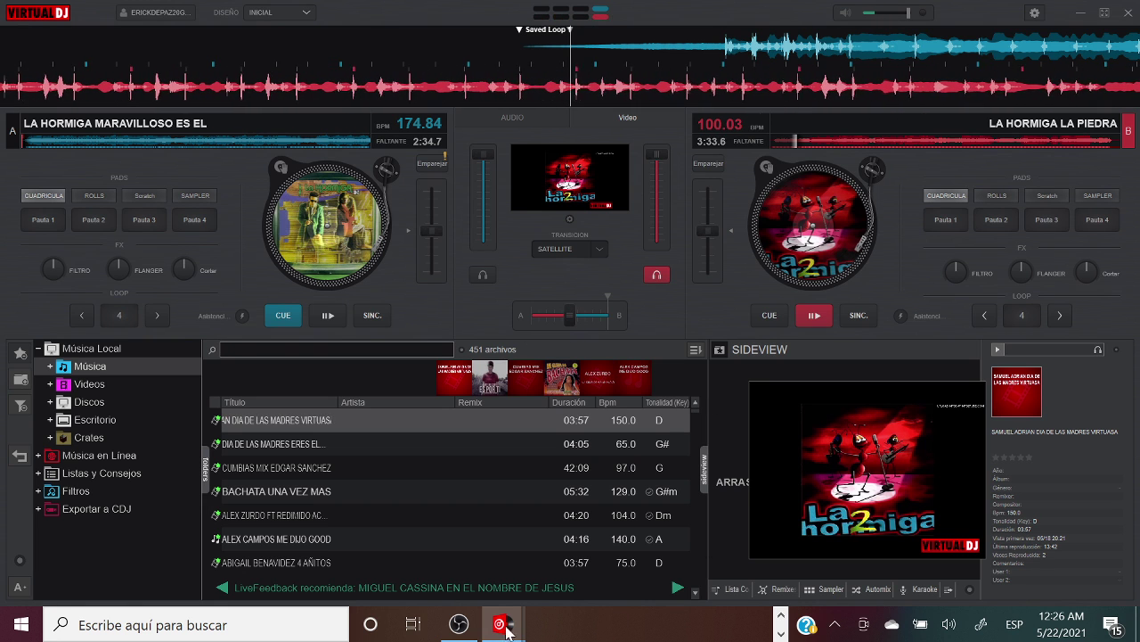
# Switch to OBS to check the scene list and running recording, and return to VirtualDJ
pyautogui.moveTo(471, 631)
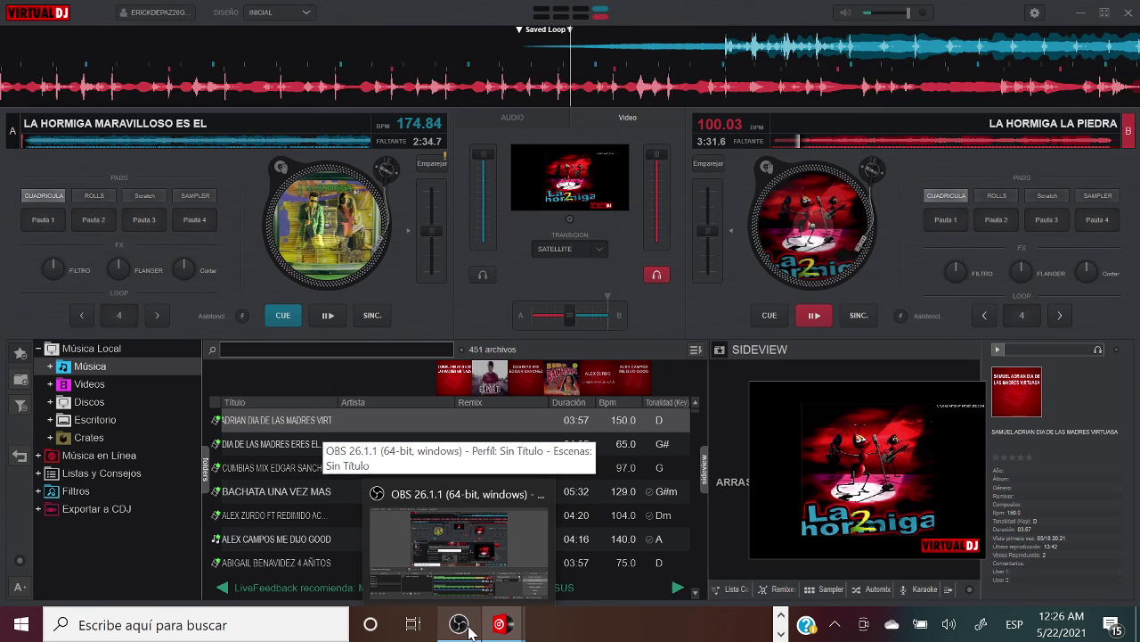
pyautogui.click(469, 629)
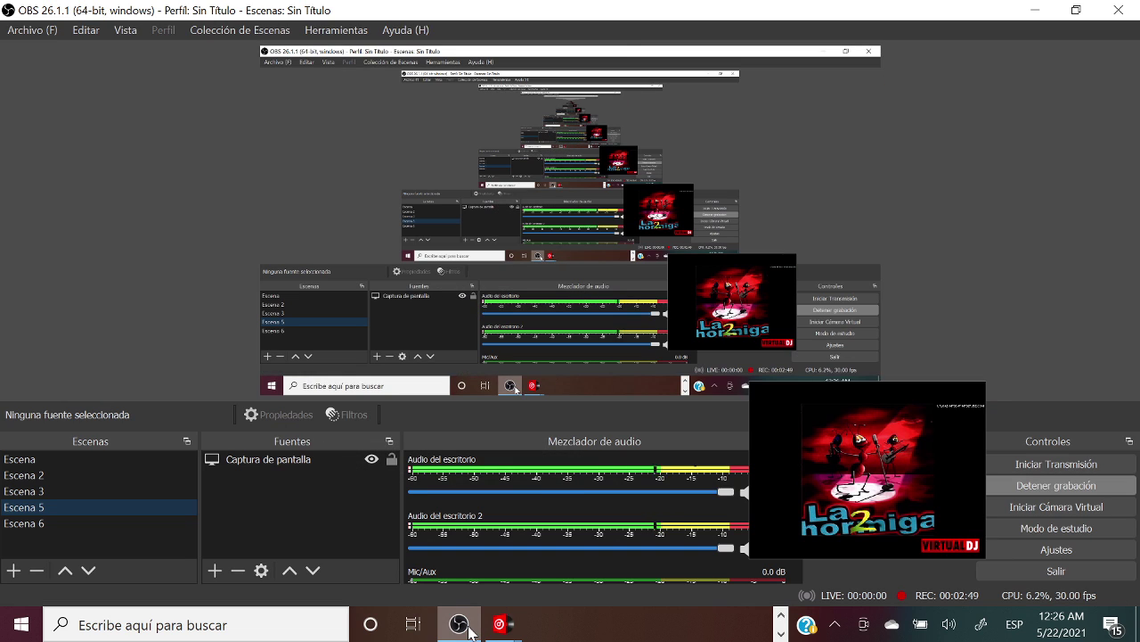
pyautogui.click(68, 526)
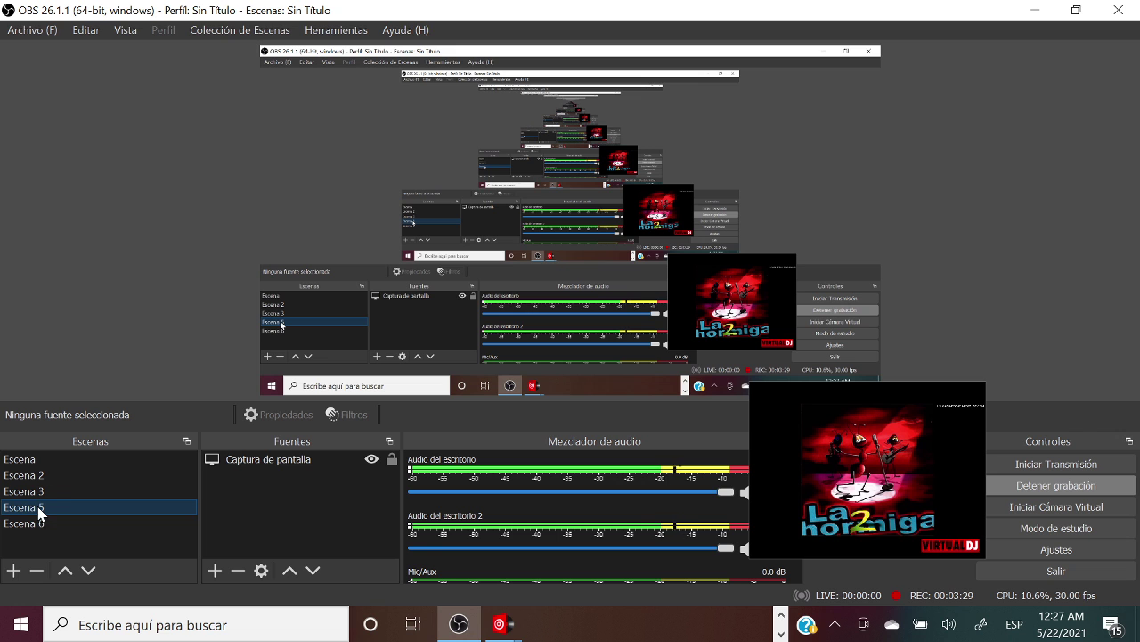
pyautogui.click(500, 624)
pyautogui.click(478, 560)
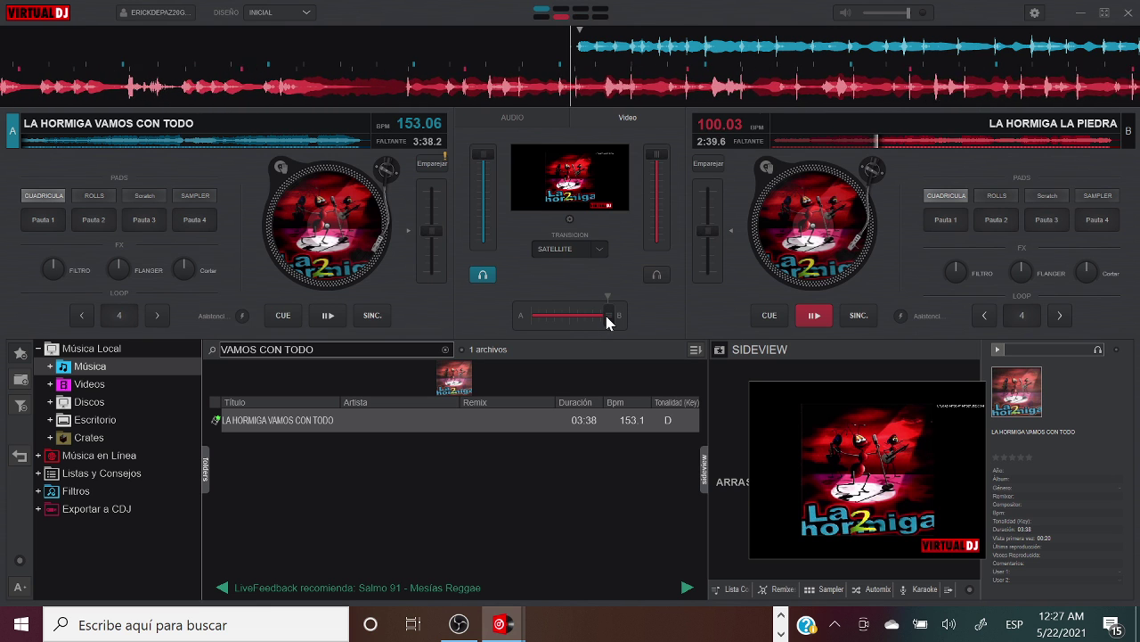
# Briefly preview LA HORMIGA VAMOS CON TODO on deck A, return it to the beginning, and centre the crossfader
pyautogui.moveTo(616, 320)
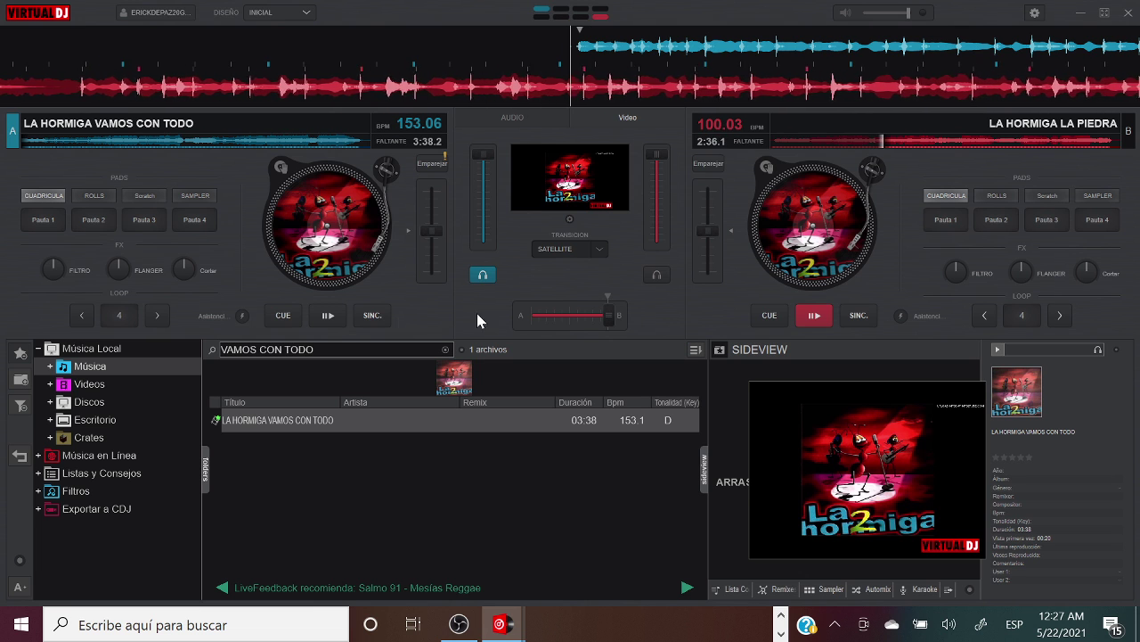
pyautogui.click(328, 315)
pyautogui.click(331, 317)
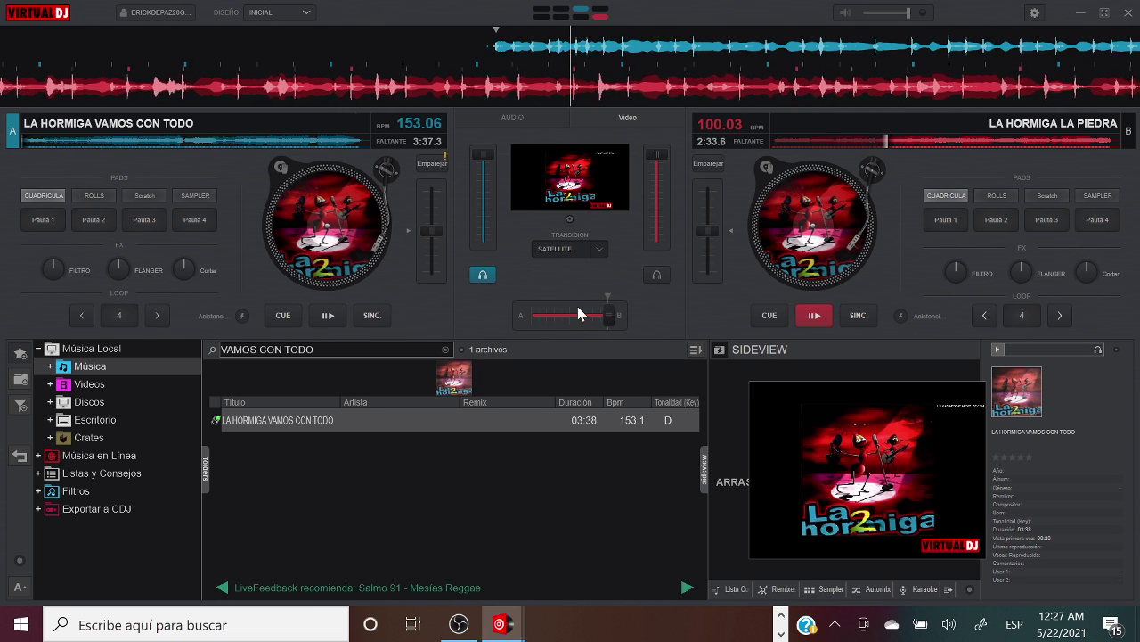
pyautogui.click(28, 140)
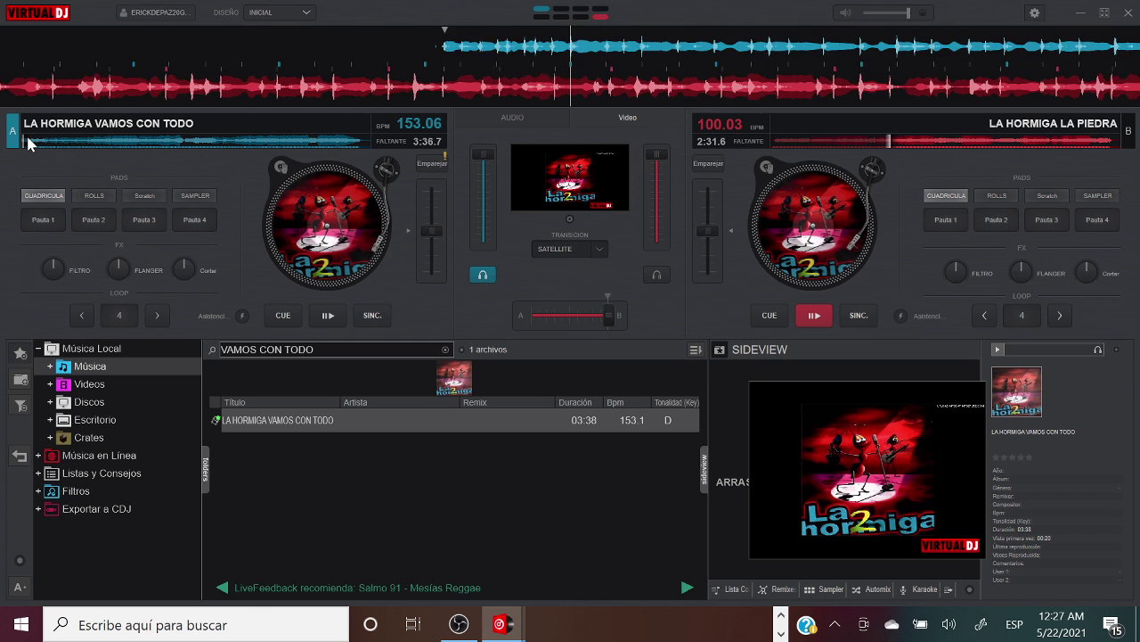
pyautogui.click(570, 316)
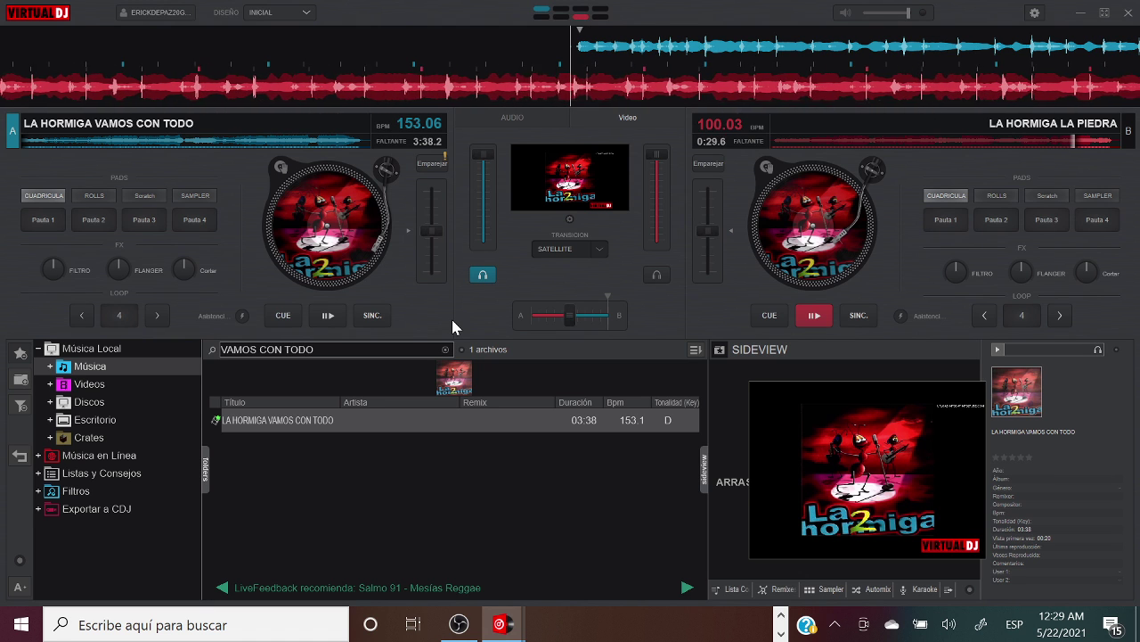
# Enlarge the floating video output window over the SIDEVIEW area by extending its two side edges and its lower edge
pyautogui.moveTo(983, 465); pyautogui.dragTo(1128, 531)
pyautogui.moveTo(973, 559); pyautogui.dragTo(973, 580)
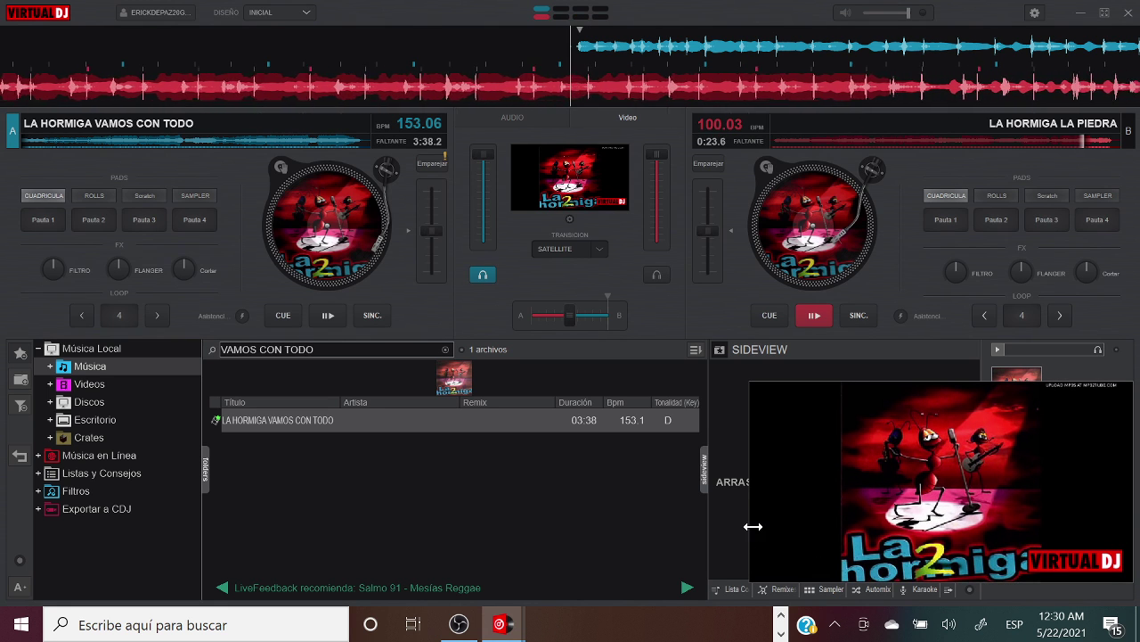
pyautogui.moveTo(756, 524); pyautogui.dragTo(706, 528)
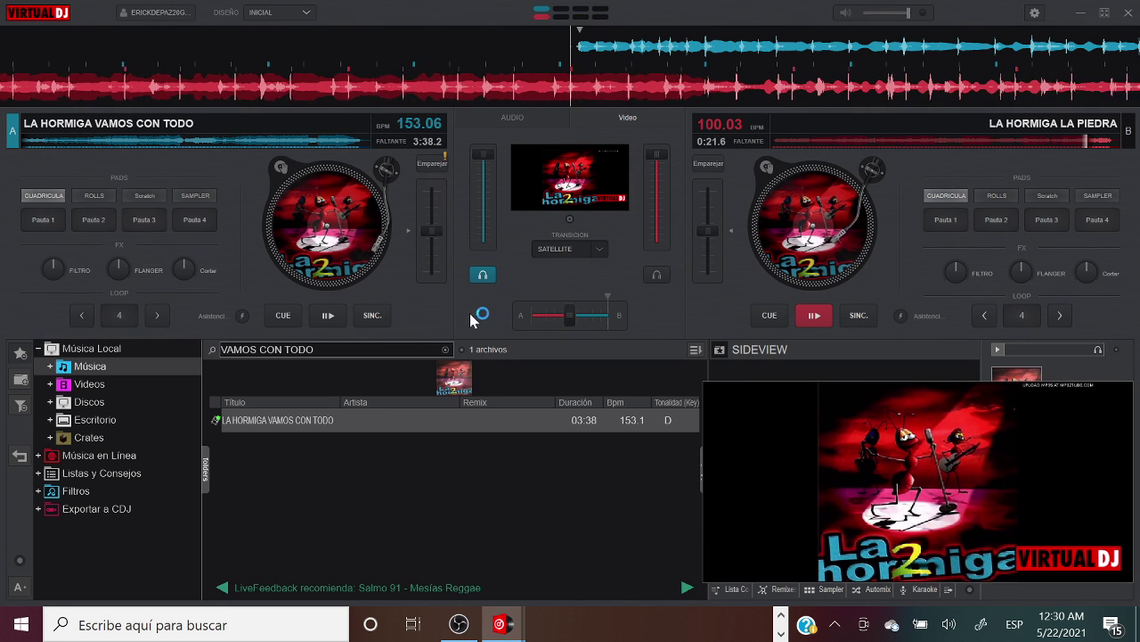
# Start LA HORMIGA VAMOS CON TODO on deck A and move the crossfader fully to deck A
pyautogui.click(335, 319)
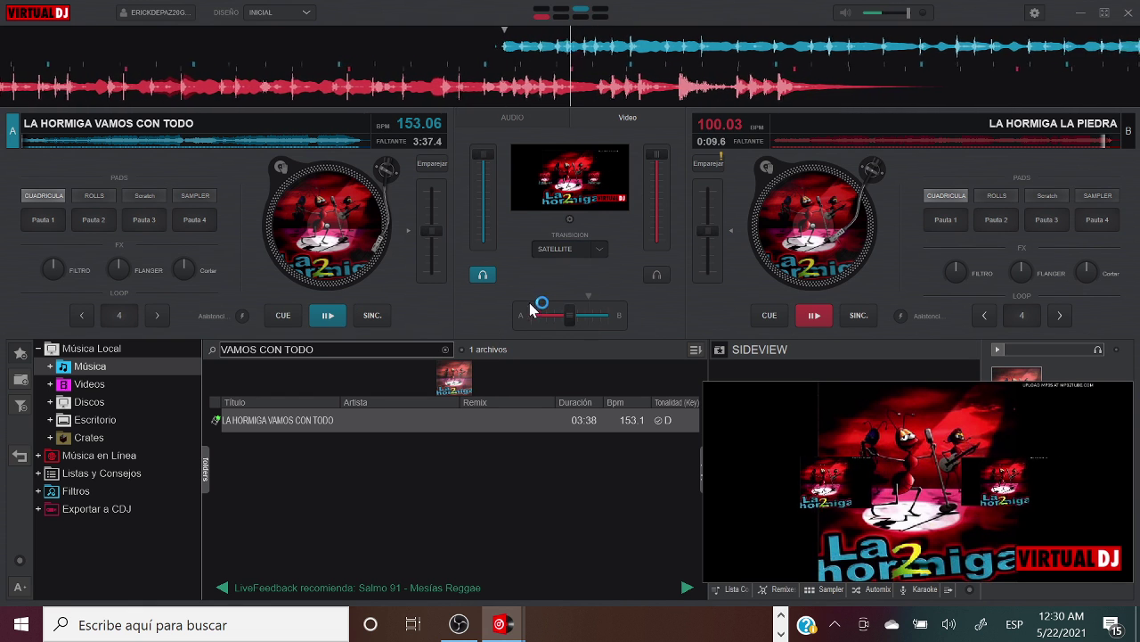
pyautogui.moveTo(569, 314); pyautogui.dragTo(595, 331)
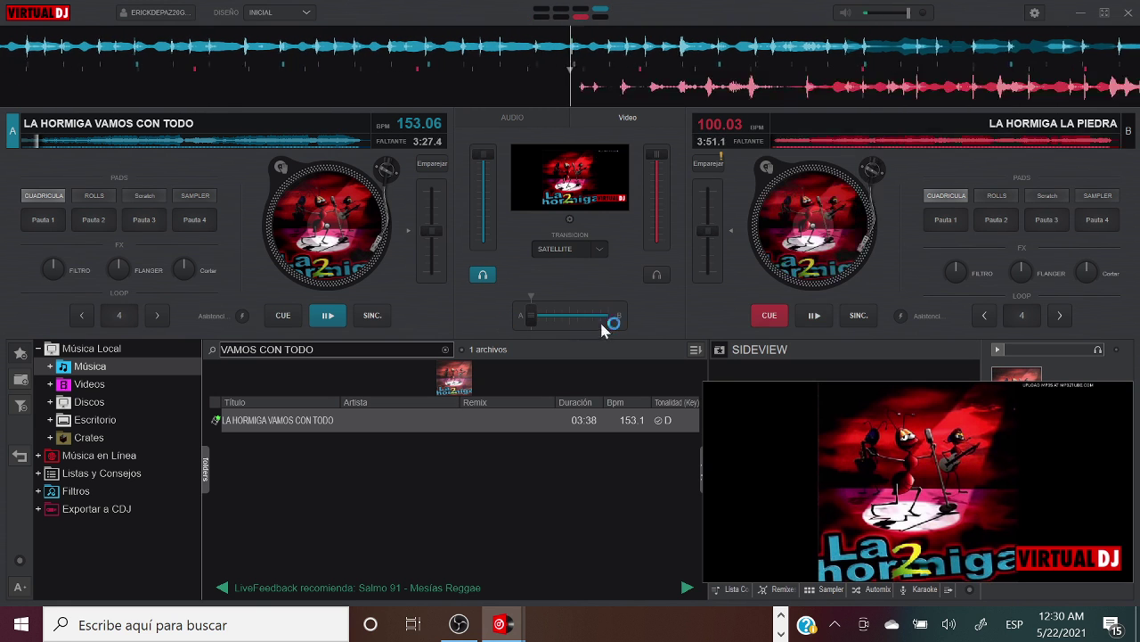
pyautogui.click(537, 319)
pyautogui.click(532, 323)
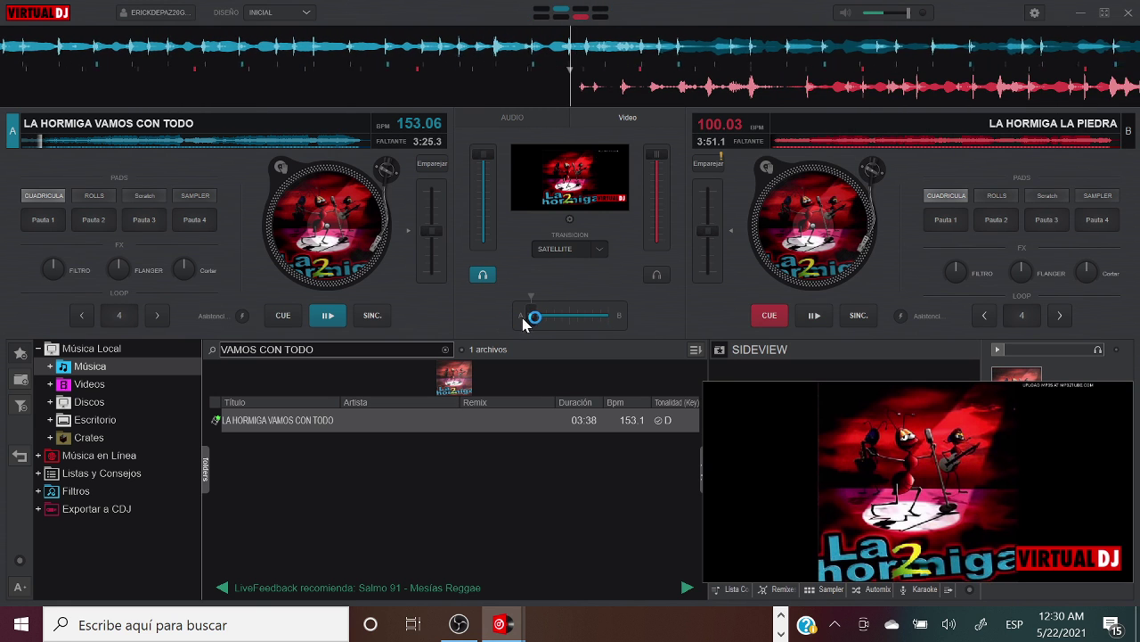
# Clear the VAMOS CON TODO search text from the music library
pyautogui.hotkey('ctrl', 'f')
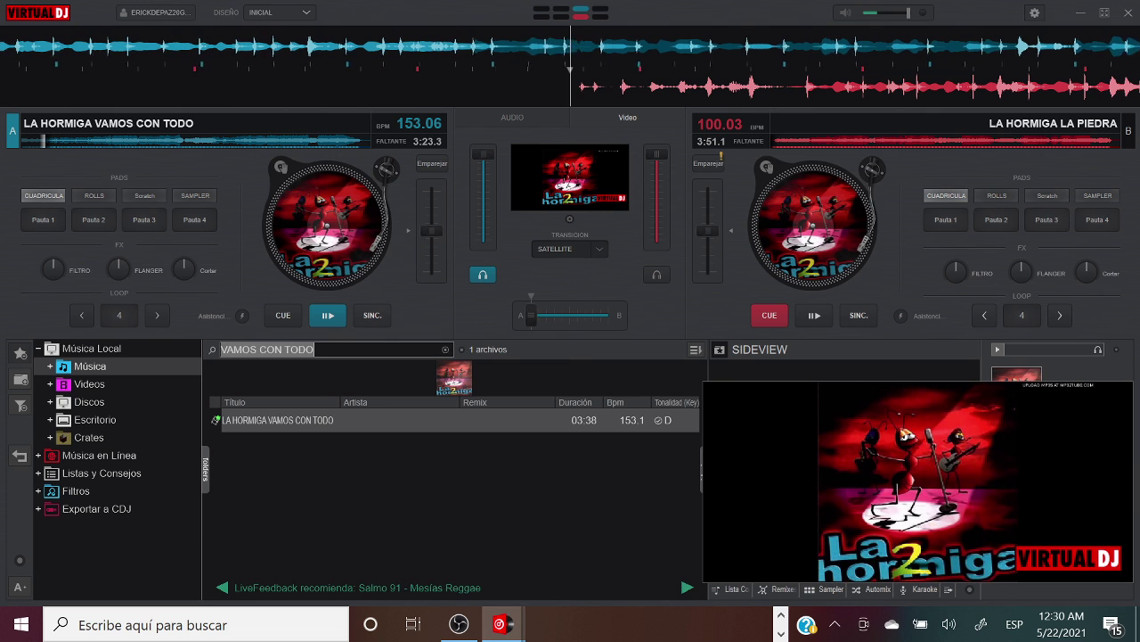
pyautogui.press('BackSpace')
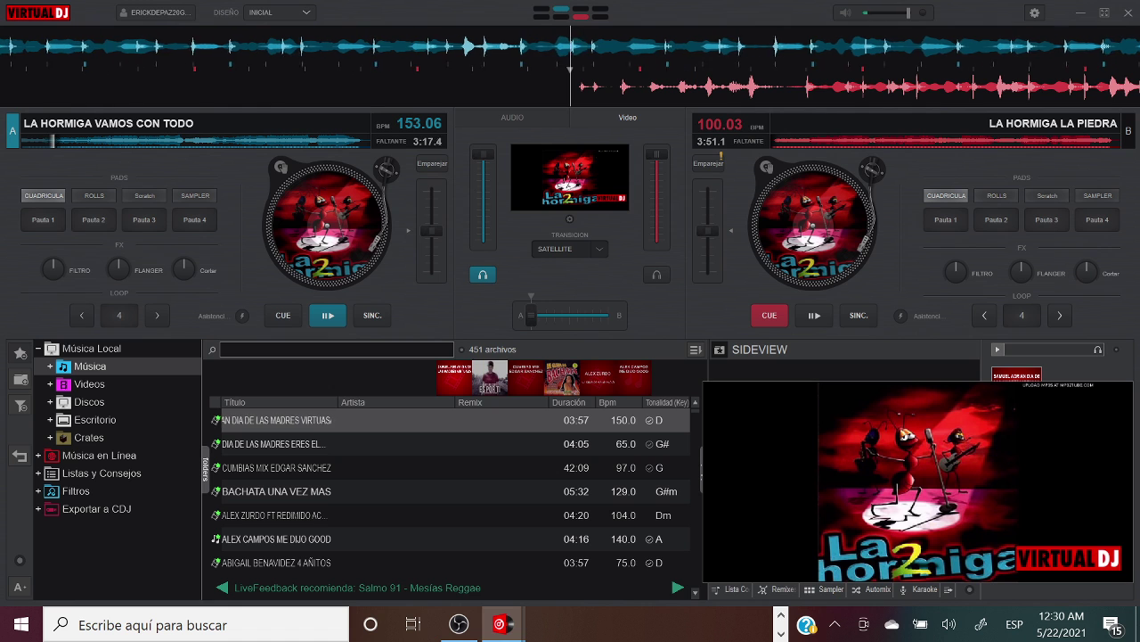
pyautogui.write('EL')
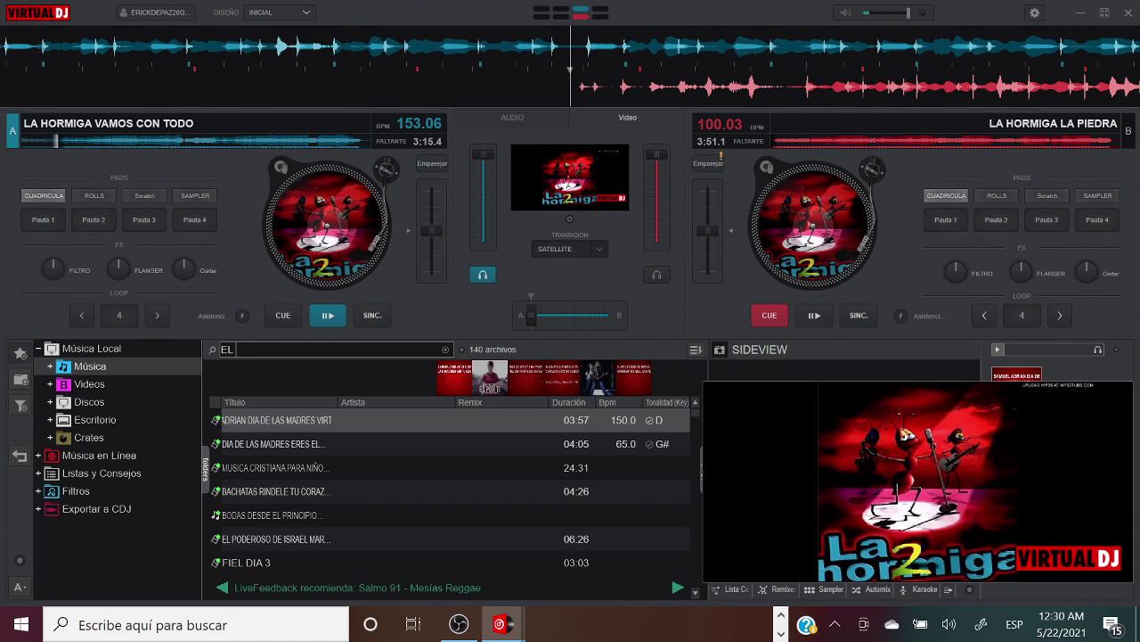
pyautogui.write(' ELE')
pyautogui.press('BackSpace')
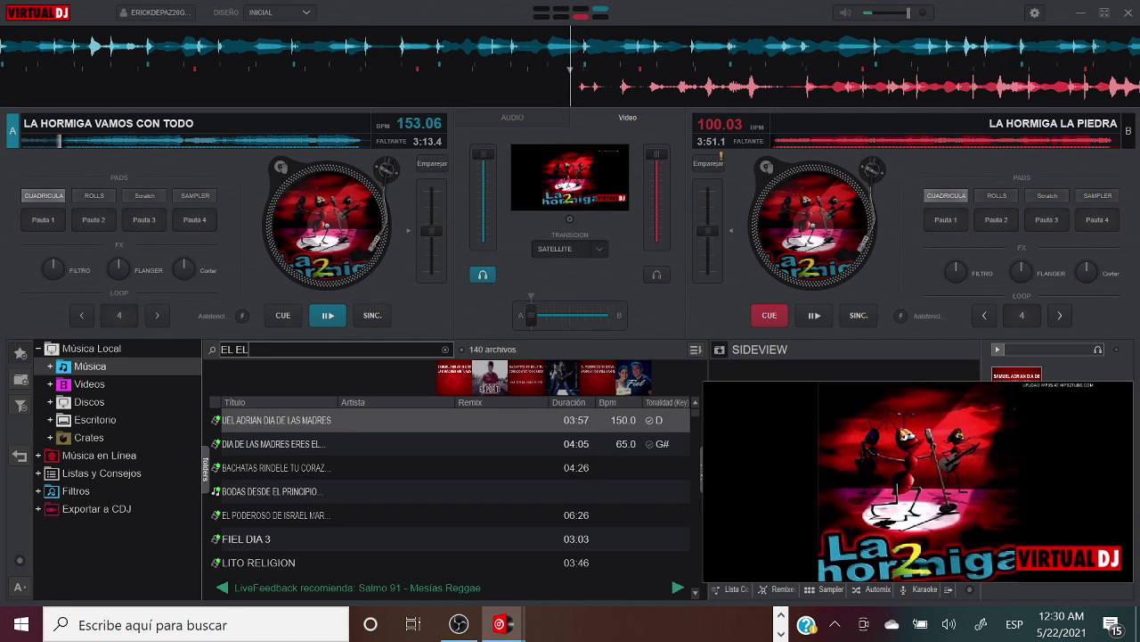
pyautogui.press('BackSpace')
pyautogui.press('BackSpace')
pyautogui.press('BackSpace')
pyautogui.press('BackSpace')
pyautogui.press('BackSpace')
# Search the music library for LA HORMIGA EL EL and load LA HORMIGA EL ELEGIDO onto deck B
pyautogui.write('LAM')
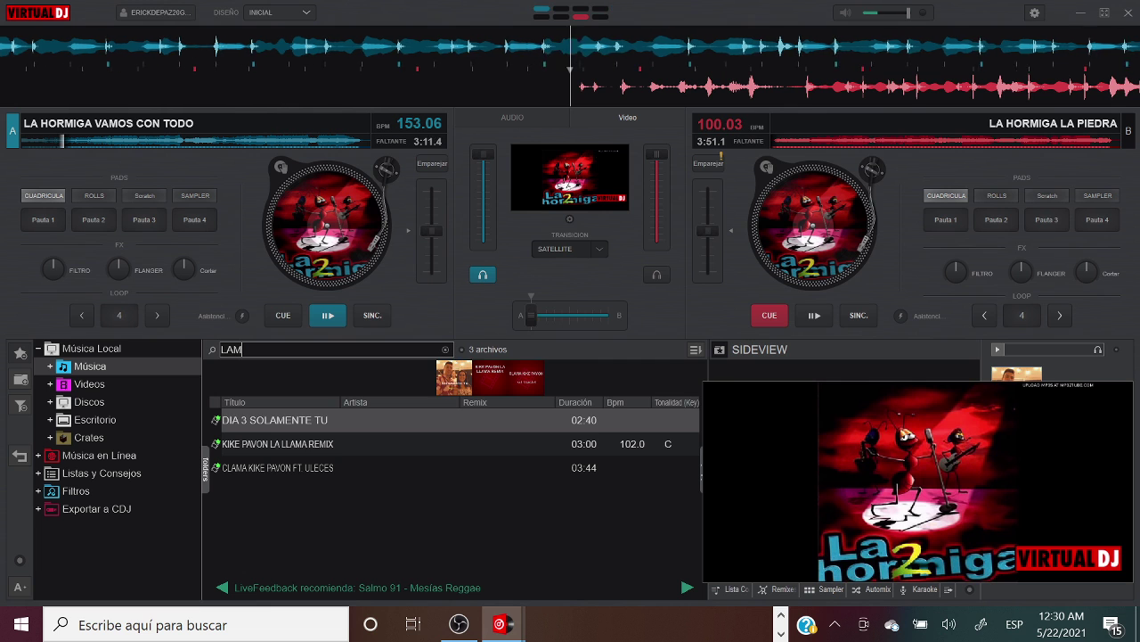
pyautogui.press('BackSpace')
pyautogui.write('HOR')
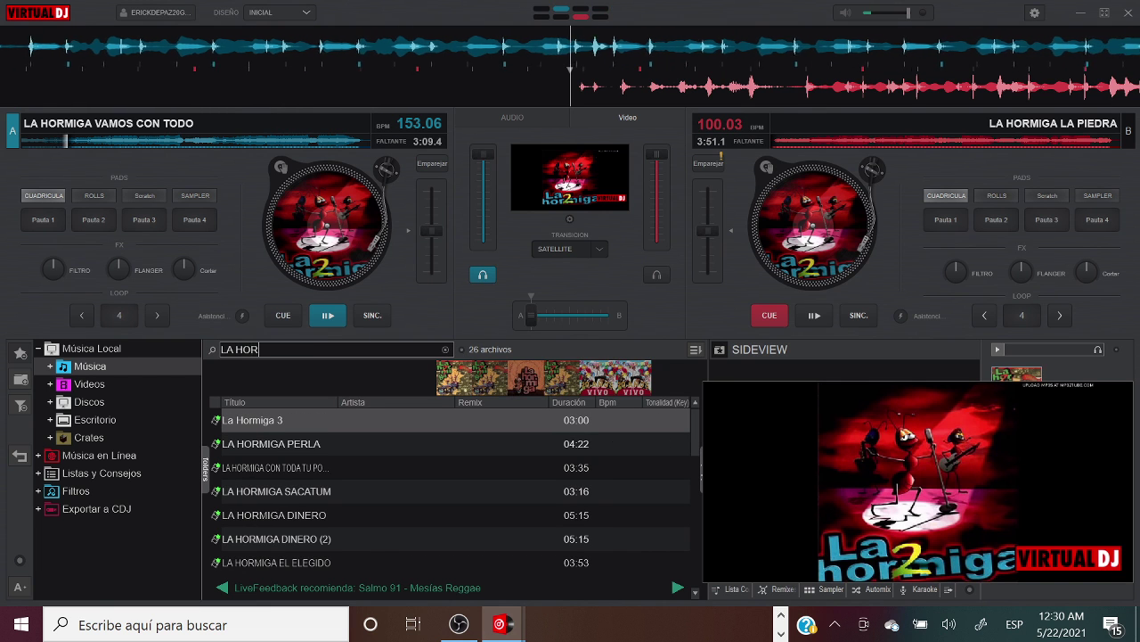
pyautogui.write('MIGA EL E')
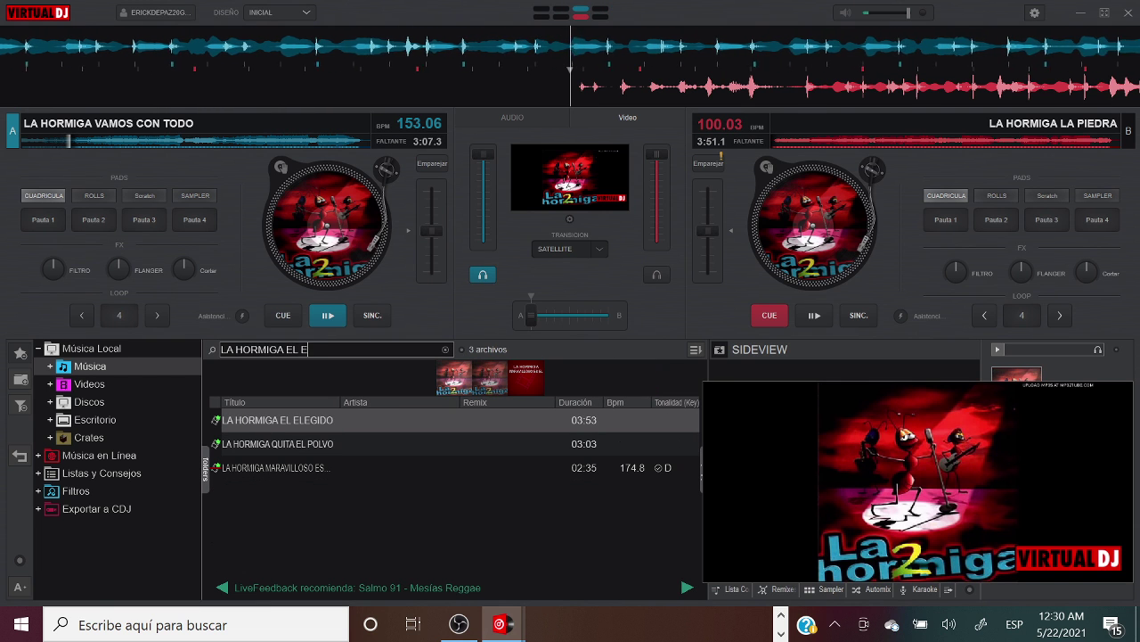
pyautogui.write('L')
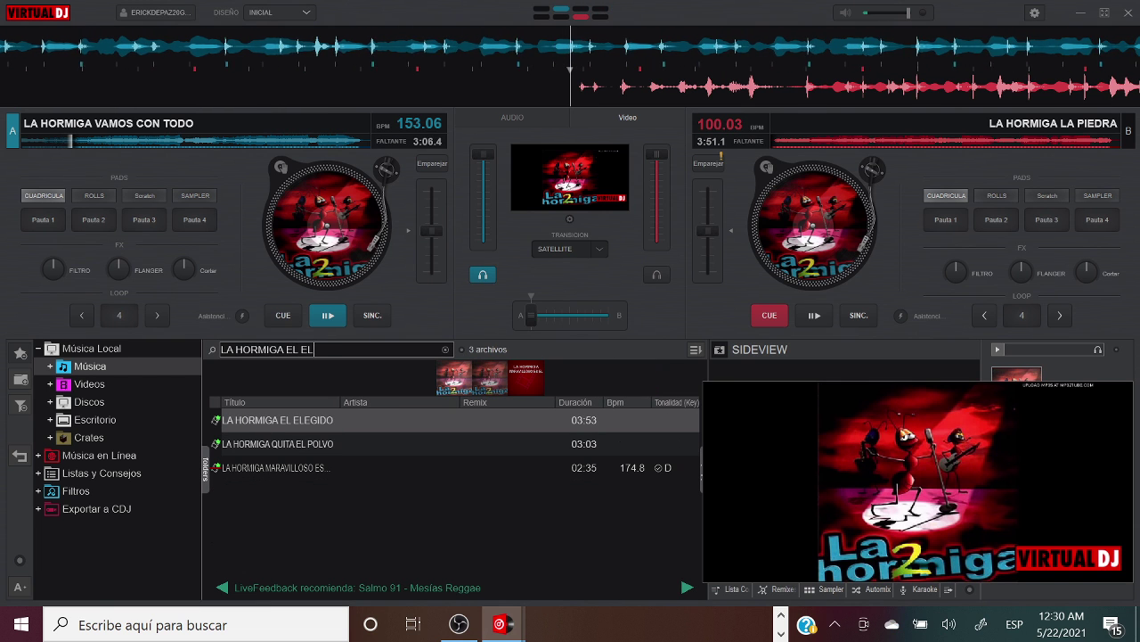
pyautogui.doubleClick(320, 421)
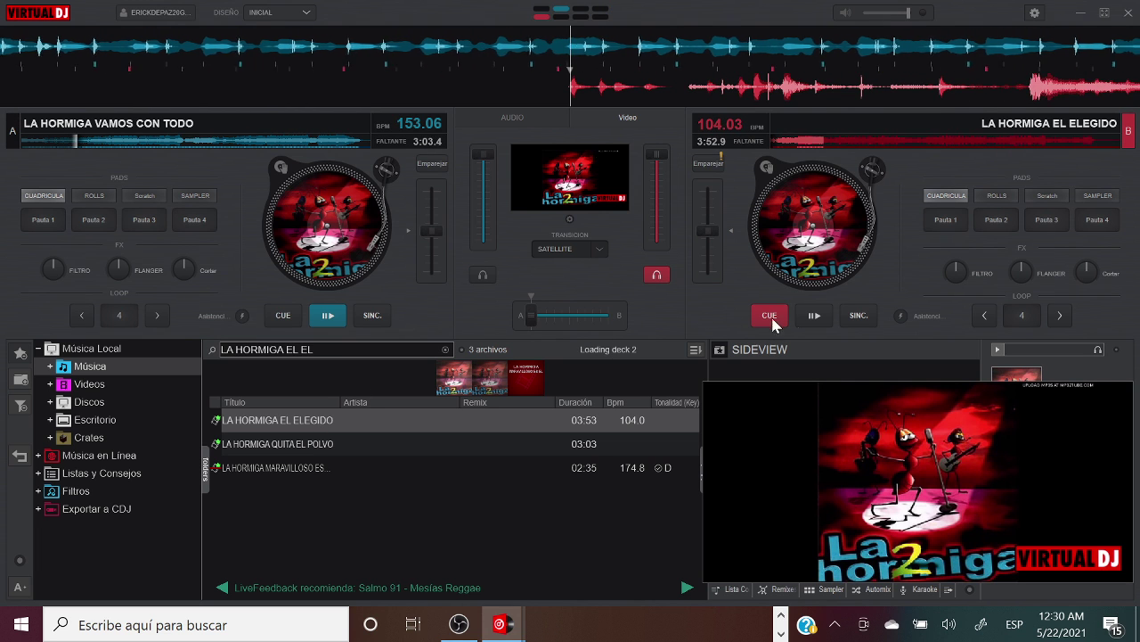
# Preview LA HORMIGA EL ELEGIDO on deck B, leave it paused near its beginning, and centre the crossfader
pyautogui.click(815, 316)
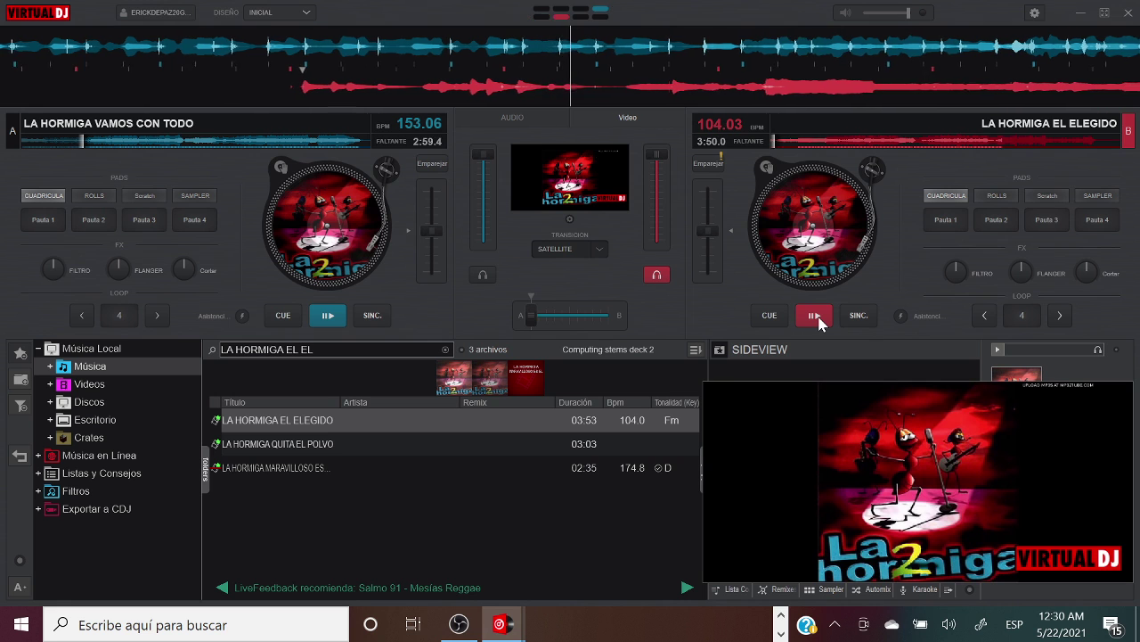
pyautogui.click(781, 138)
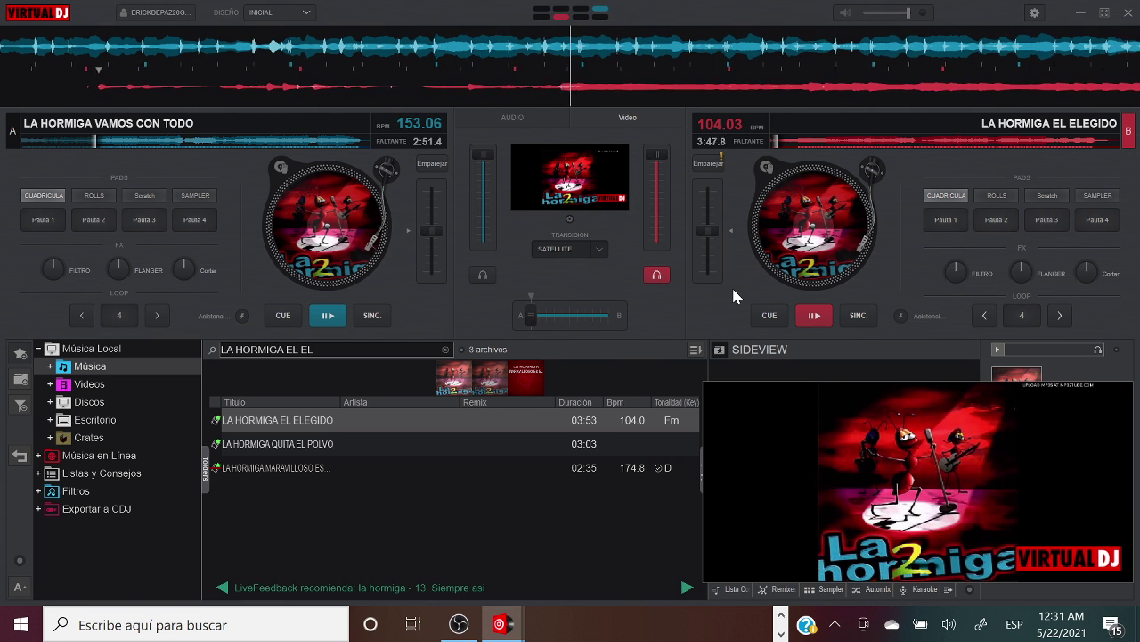
pyautogui.click(814, 318)
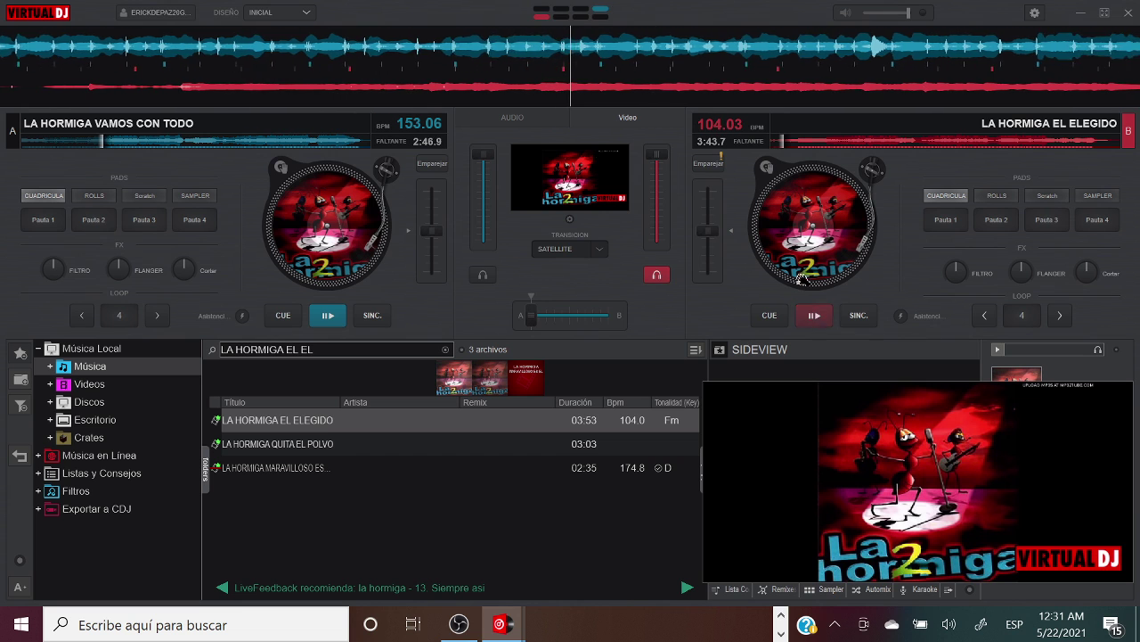
pyautogui.click(782, 140)
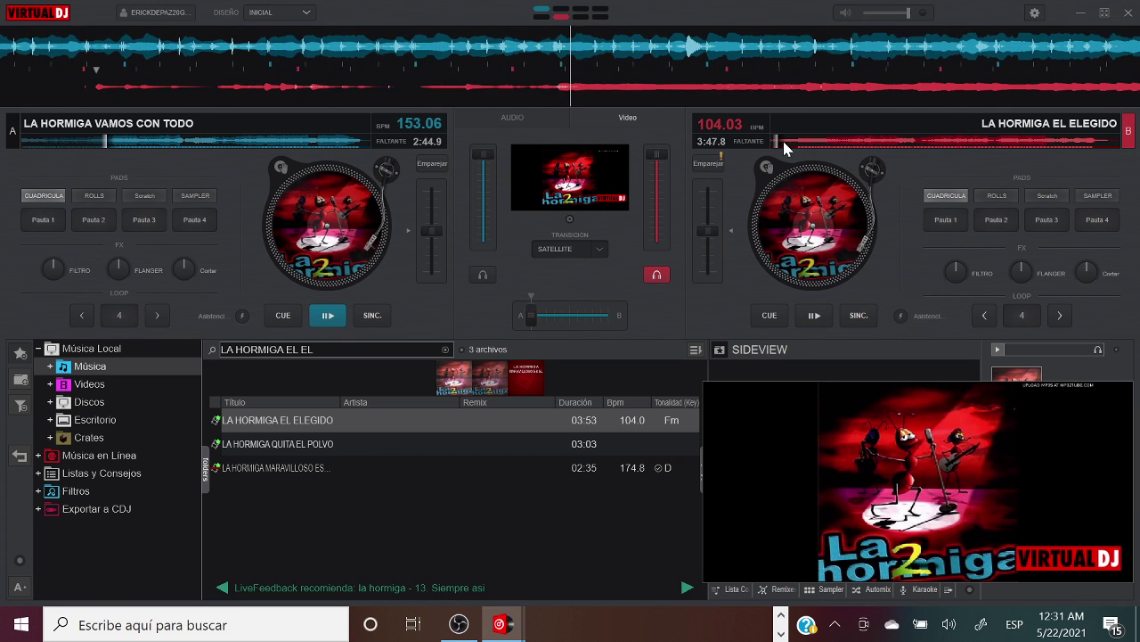
pyautogui.click(814, 317)
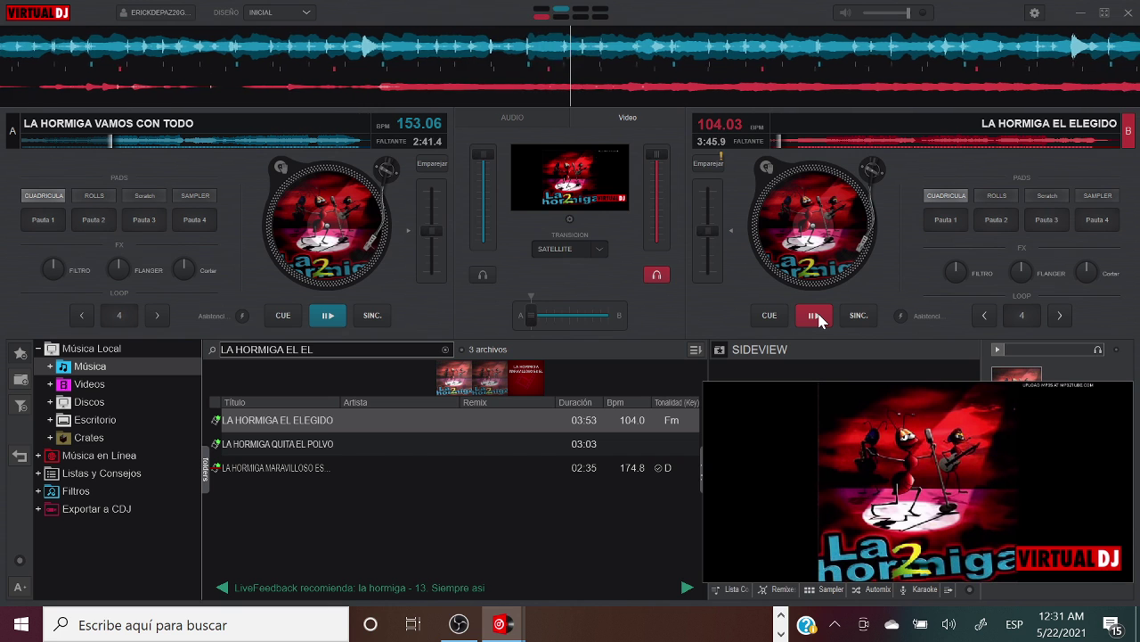
pyautogui.click(816, 317)
pyautogui.click(816, 317)
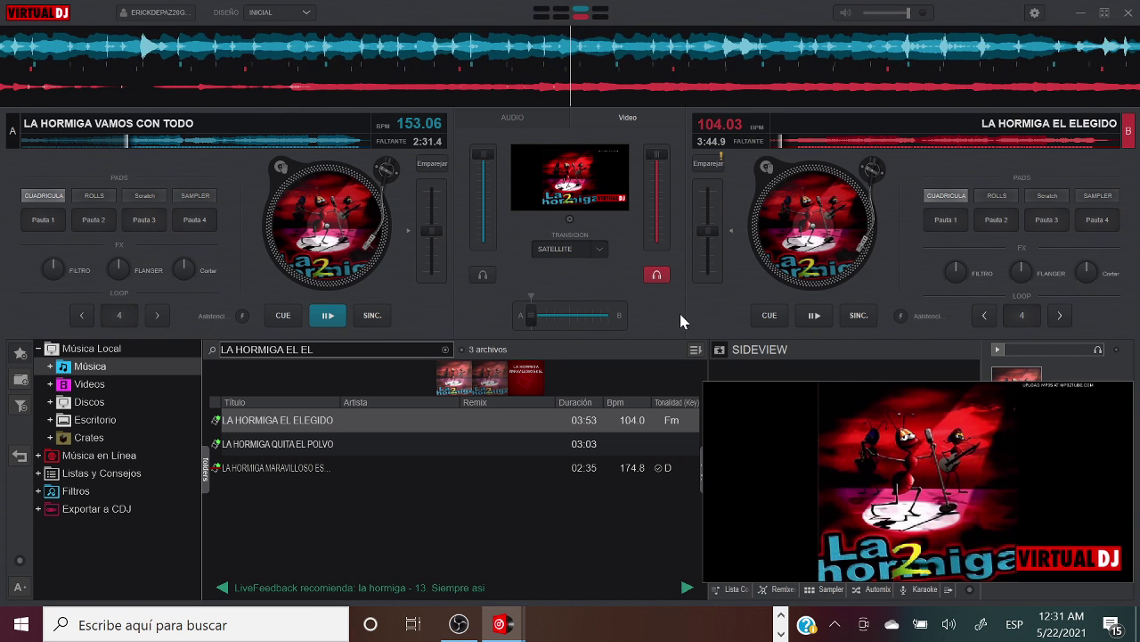
pyautogui.click(569, 317)
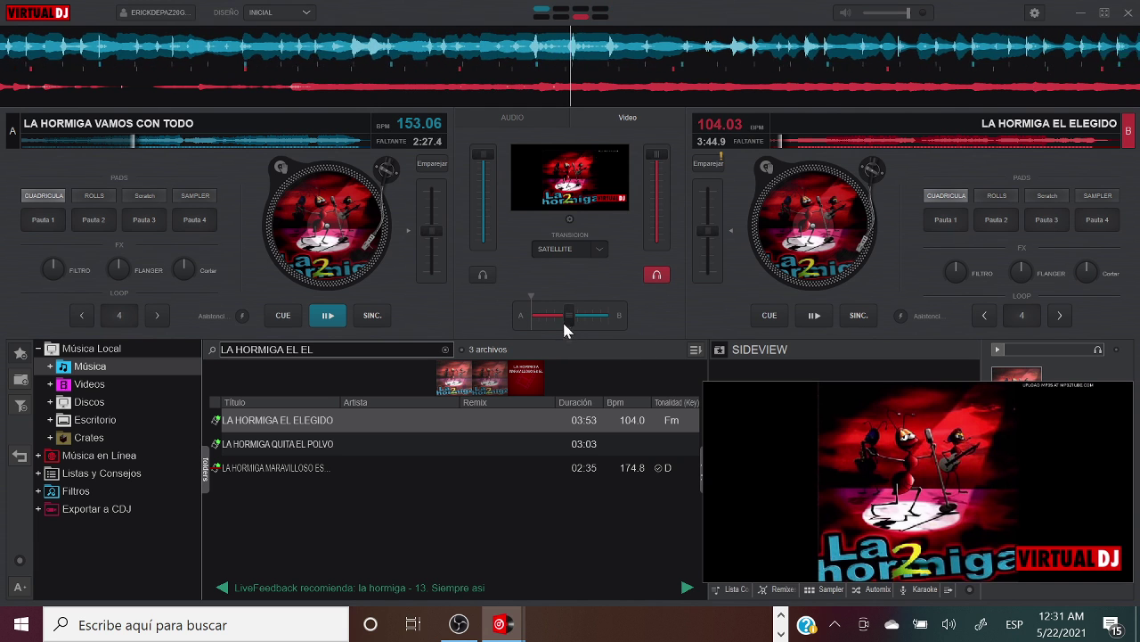
# Start LA HORMIGA EL ELEGIDO on deck B and move the crossfader from the centre fully to deck B
pyautogui.moveTo(590, 315); pyautogui.dragTo(572, 316)
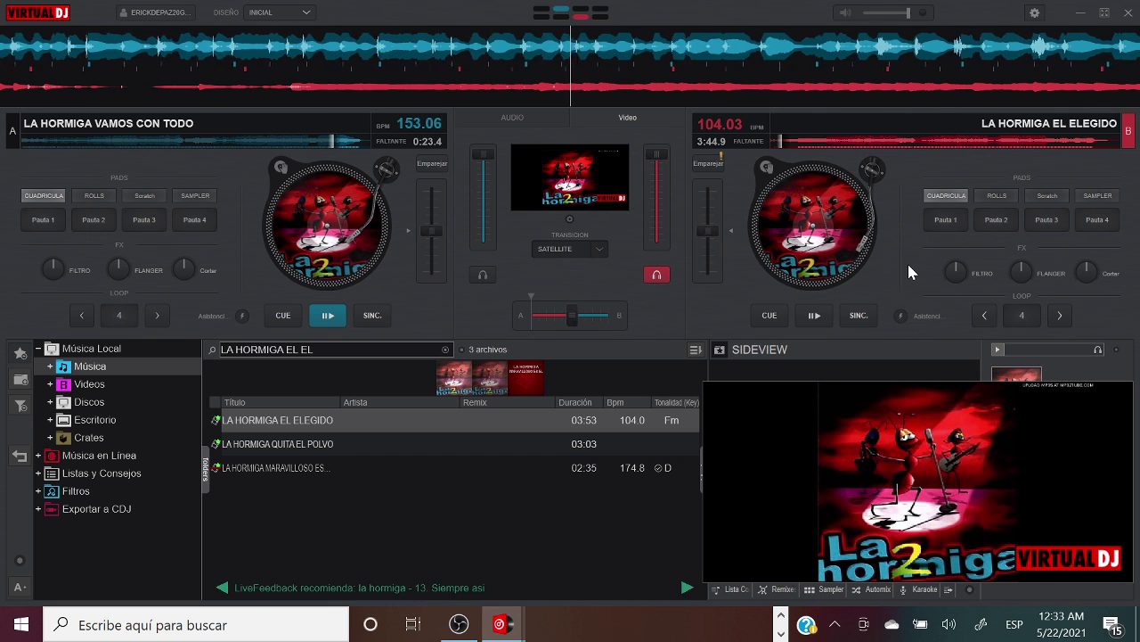
pyautogui.click(814, 315)
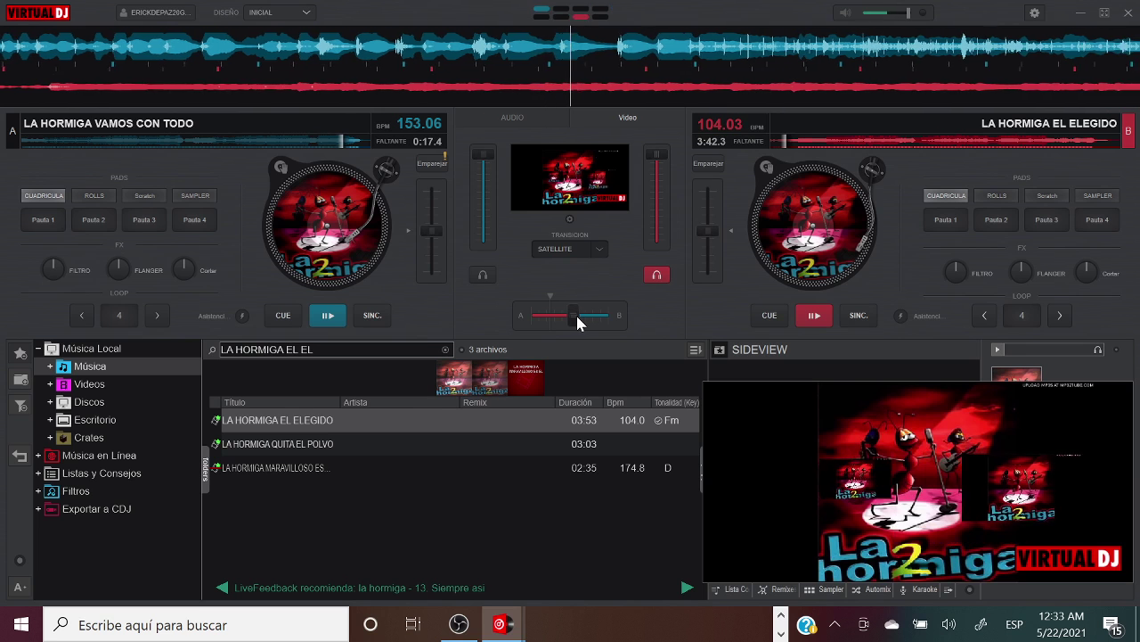
pyautogui.moveTo(577, 317); pyautogui.dragTo(606, 323)
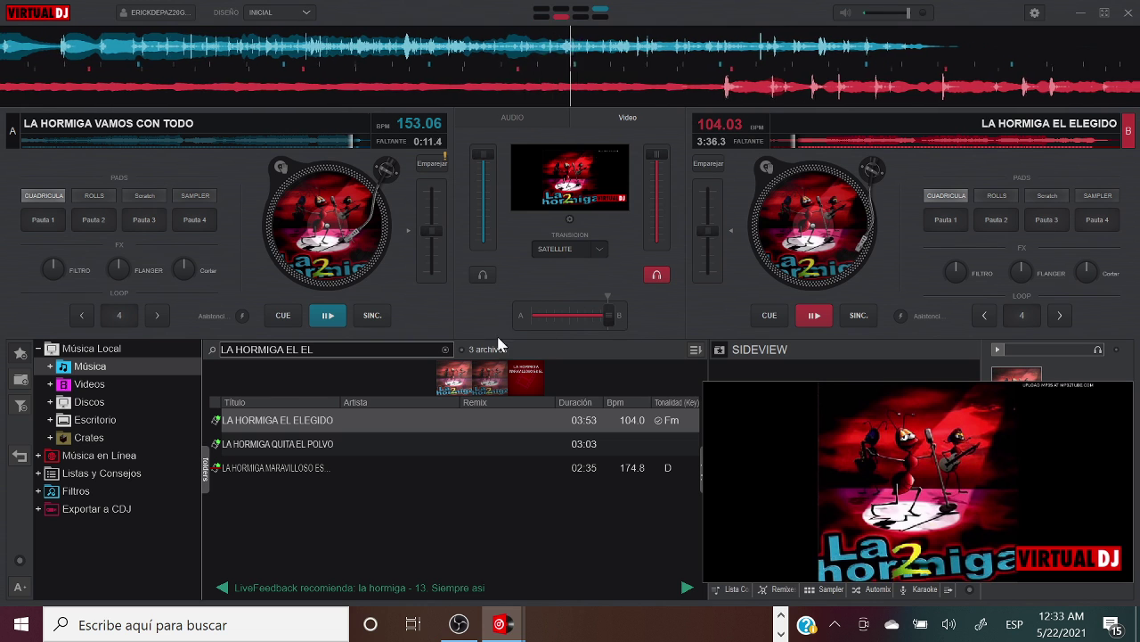
# Search the music library for LA HORMIGA CAN and load LA HORMIGA CANTA LA TIERRA onto deck A
pyautogui.click(374, 349)
pyautogui.press('BackSpace')
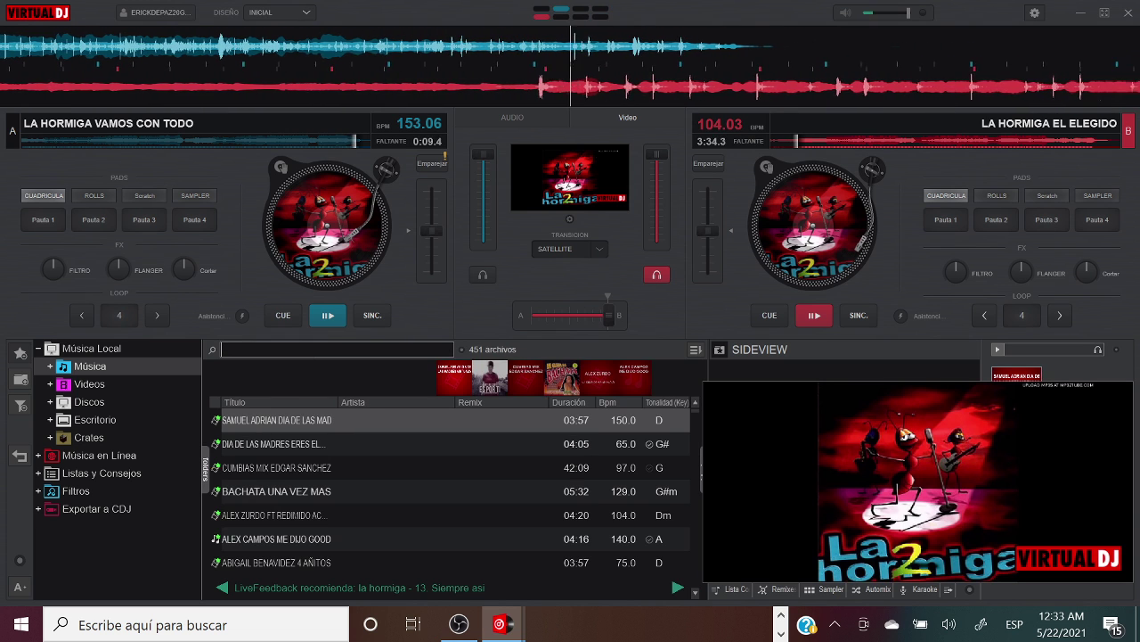
pyautogui.write('LA')
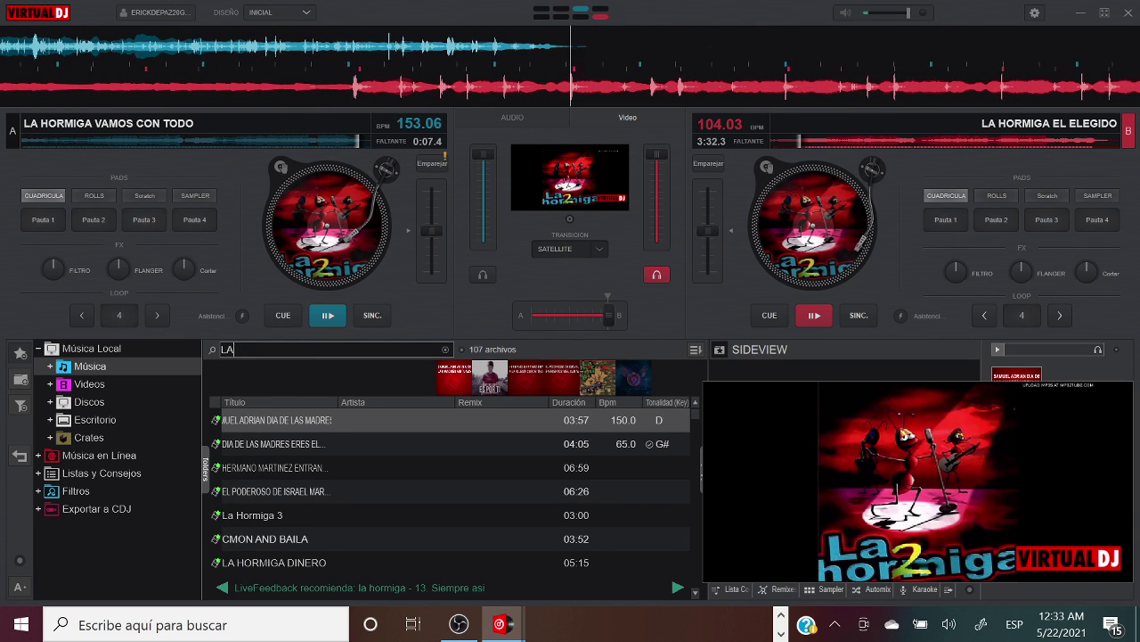
pyautogui.write(' HORM')
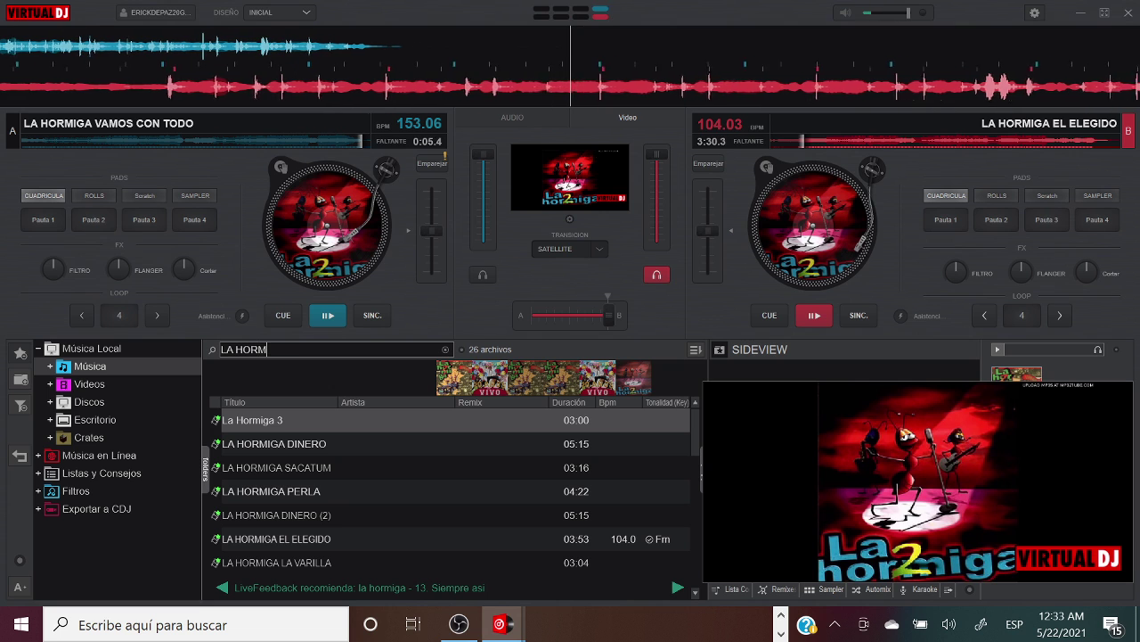
pyautogui.write('IGA')
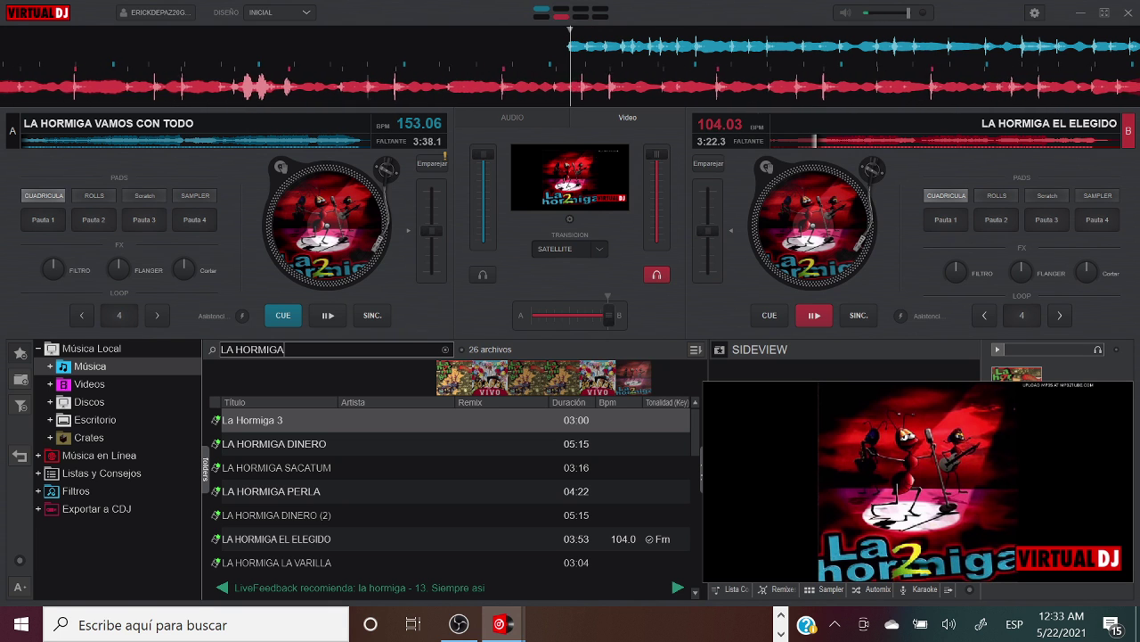
pyautogui.write('CAN')
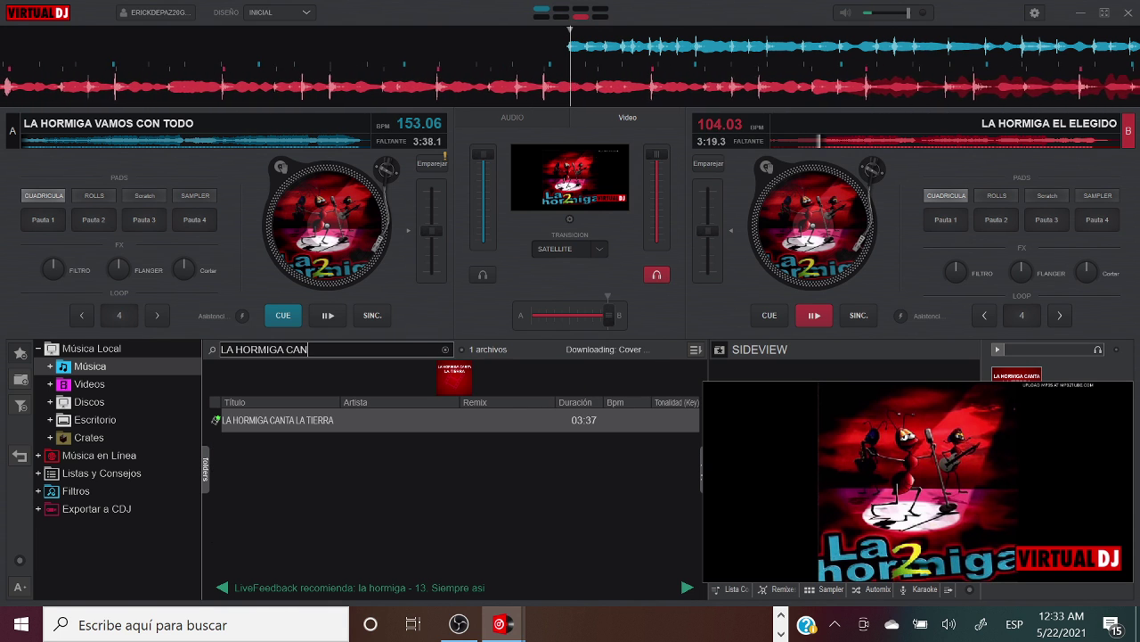
pyautogui.doubleClick(313, 422)
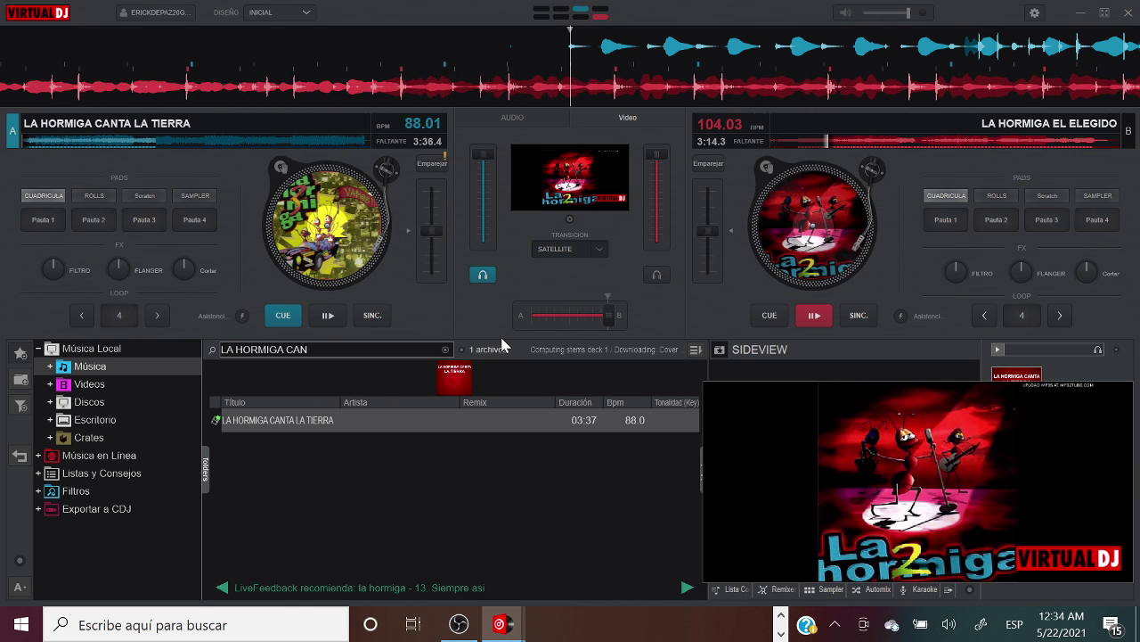
# Preview LA HORMIGA CANTA LA TIERRA on deck A and leave it paused at its beginning, with the crossfader fully on deck B
pyautogui.click(330, 317)
pyautogui.click(330, 316)
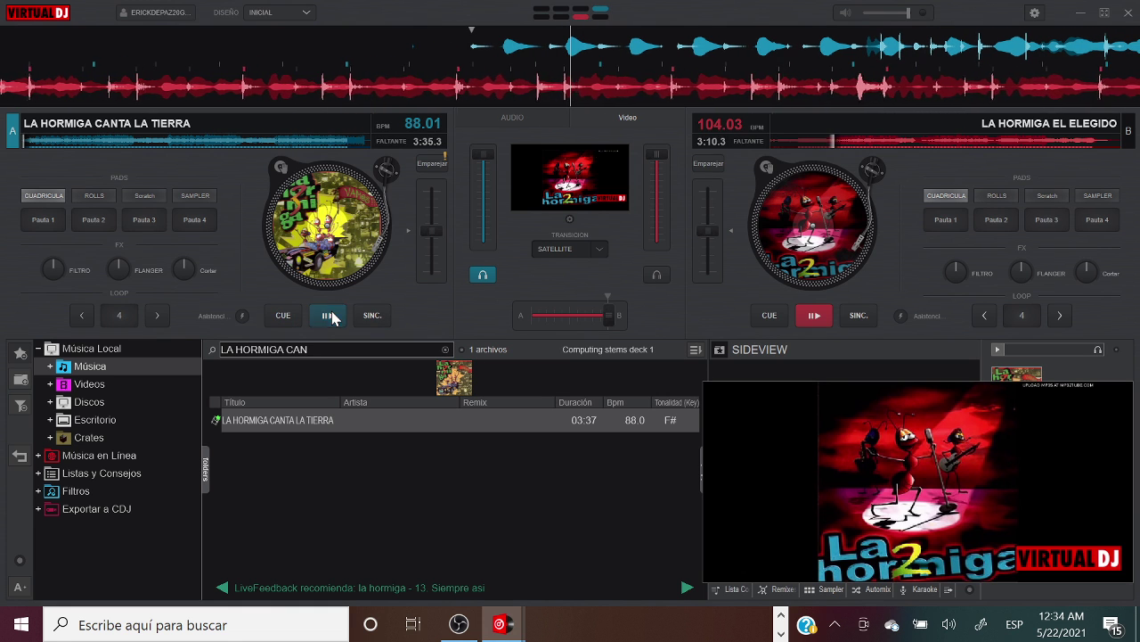
pyautogui.click(16, 148)
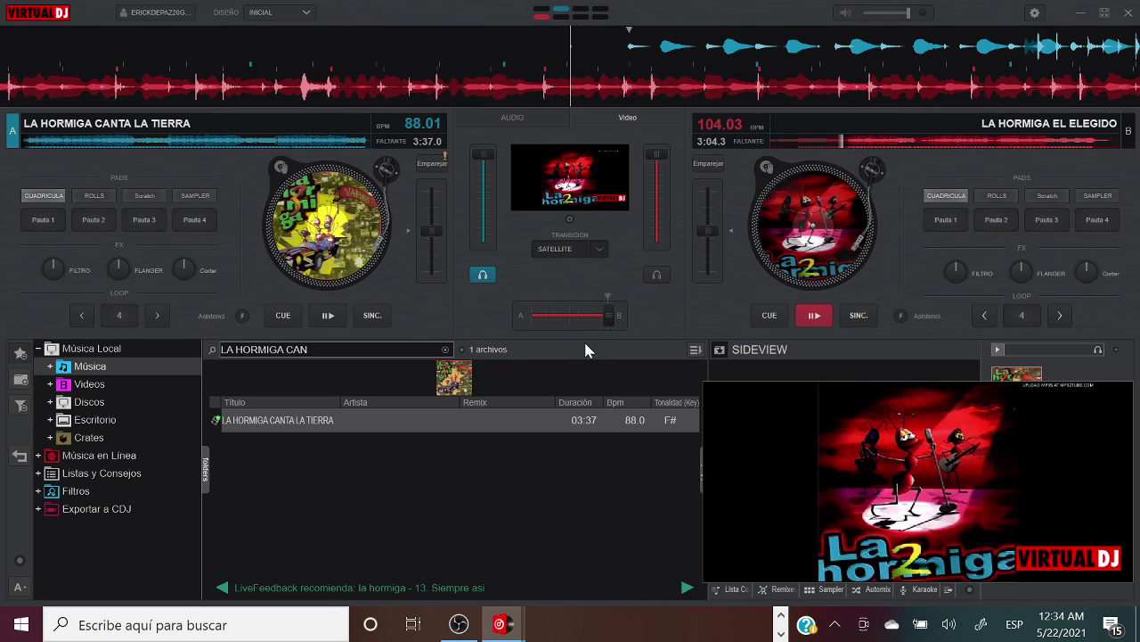
pyautogui.click(569, 316)
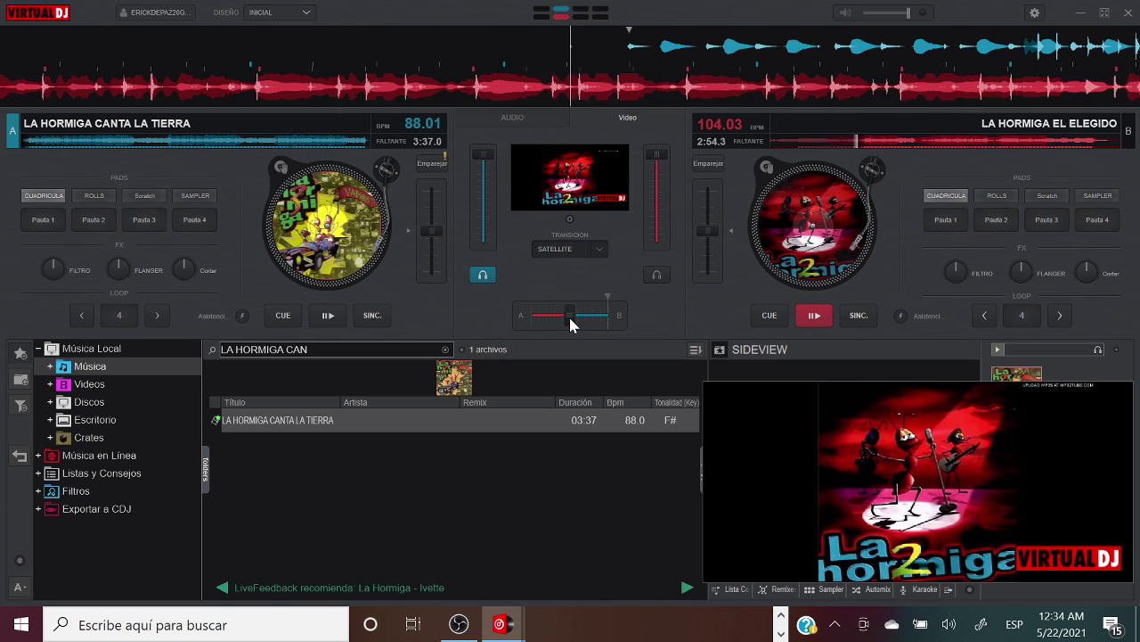
pyautogui.moveTo(570, 317); pyautogui.dragTo(624, 332)
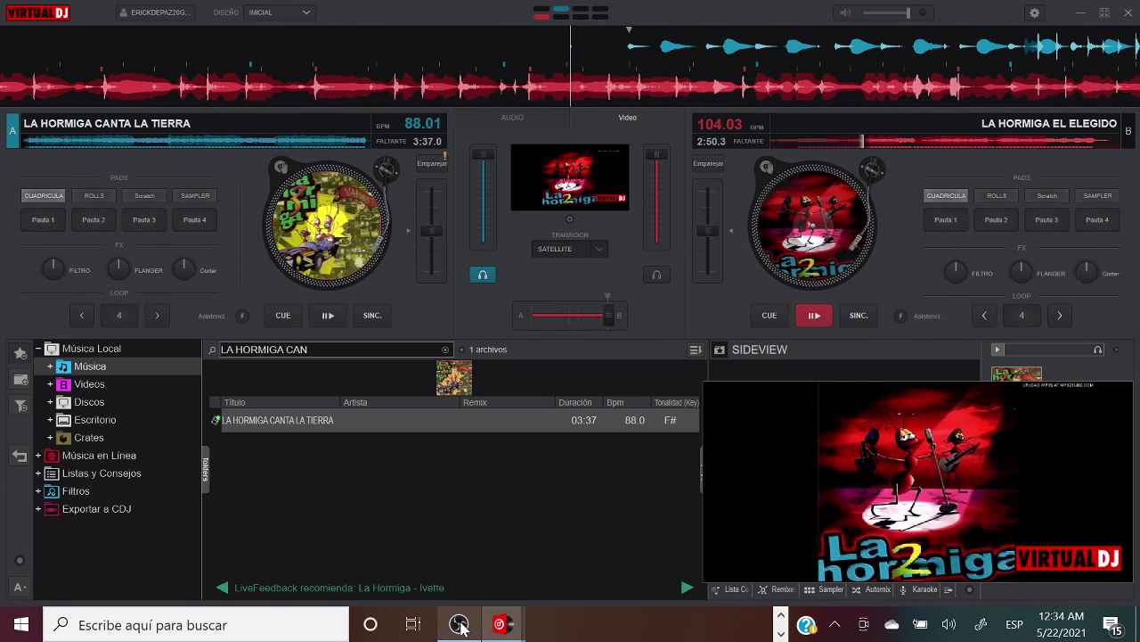
# Switch to OBS to check the running recording, and return to VirtualDJ
pyautogui.moveTo(460, 628)
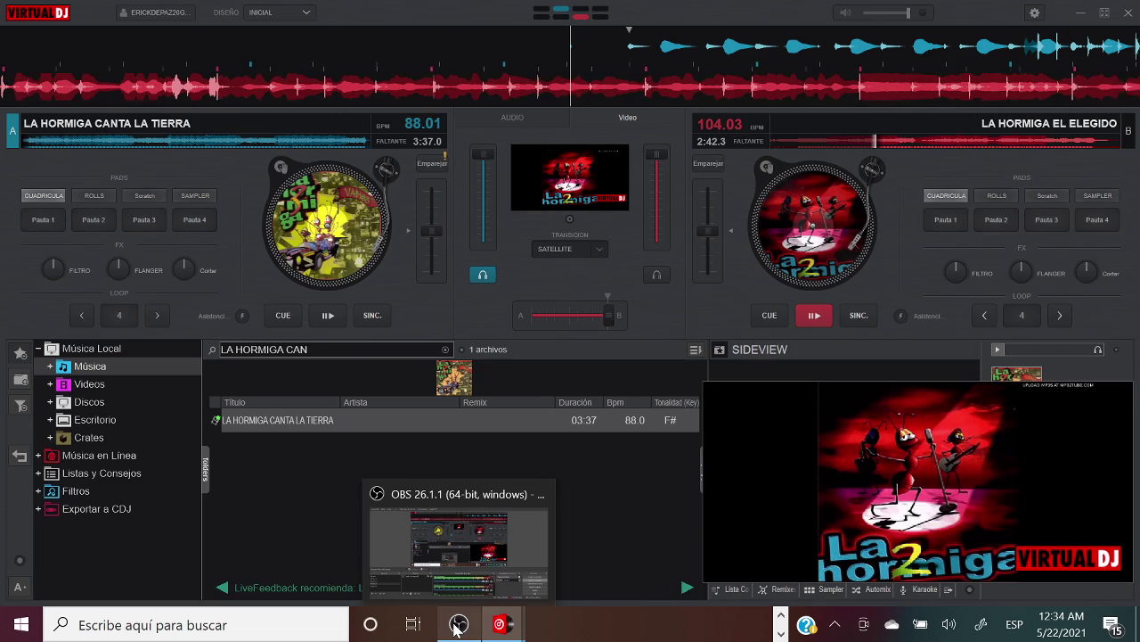
pyautogui.click(454, 627)
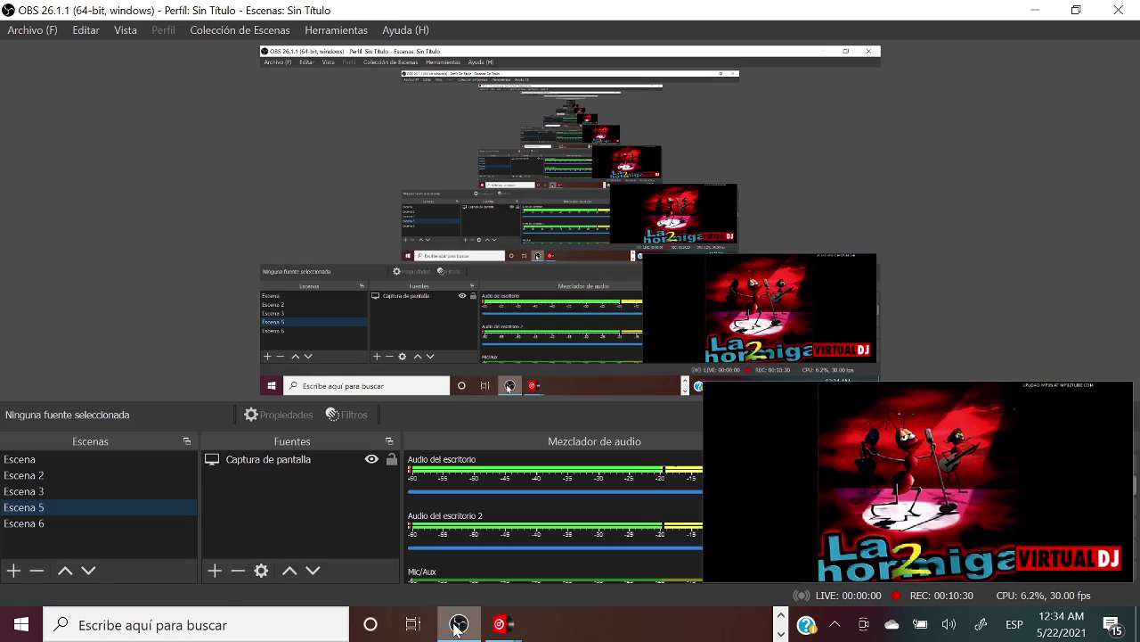
pyautogui.click(36, 524)
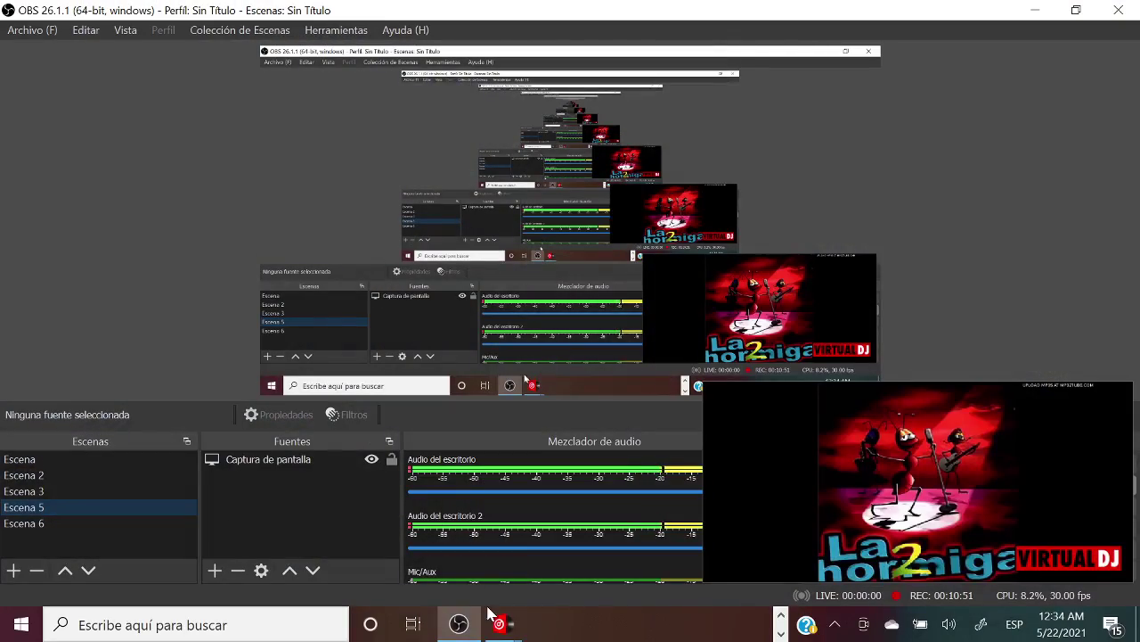
pyautogui.moveTo(497, 621)
pyautogui.click(427, 550)
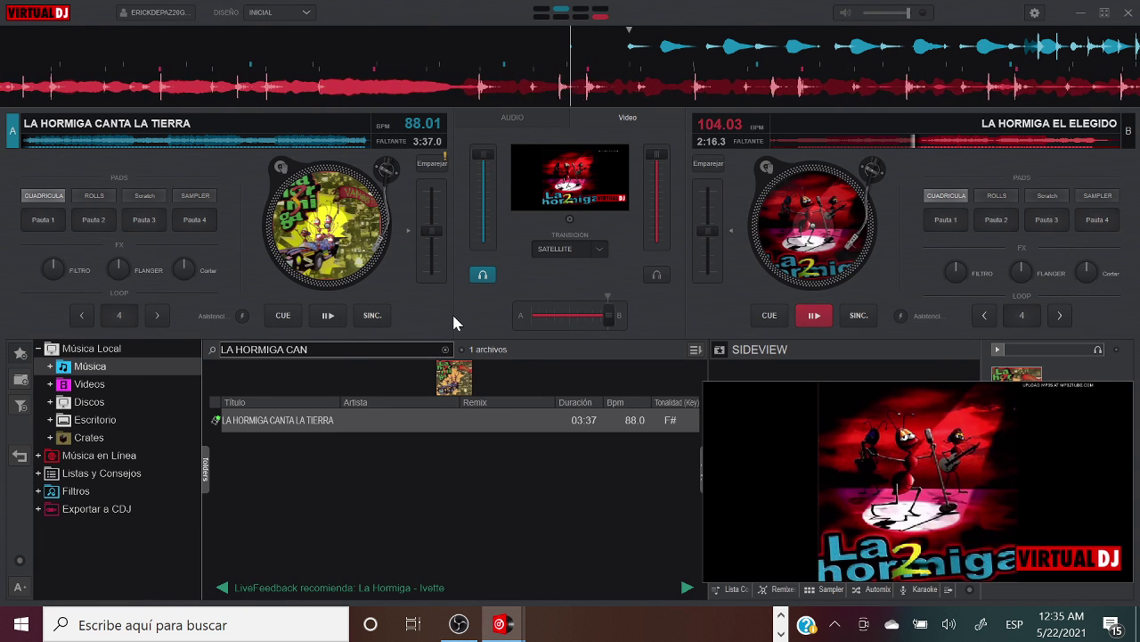
# Start LA HORMIGA CANTA LA TIERRA on deck A, crossfade fully to deck A, and skip deck B's track close to its end
pyautogui.click(571, 316)
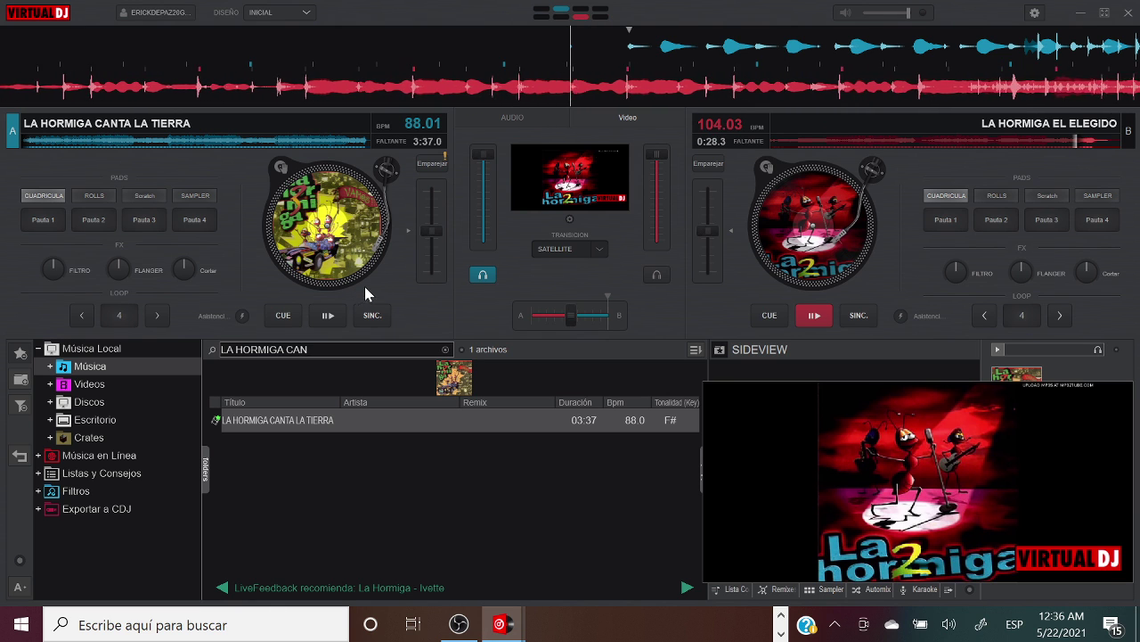
pyautogui.click(332, 317)
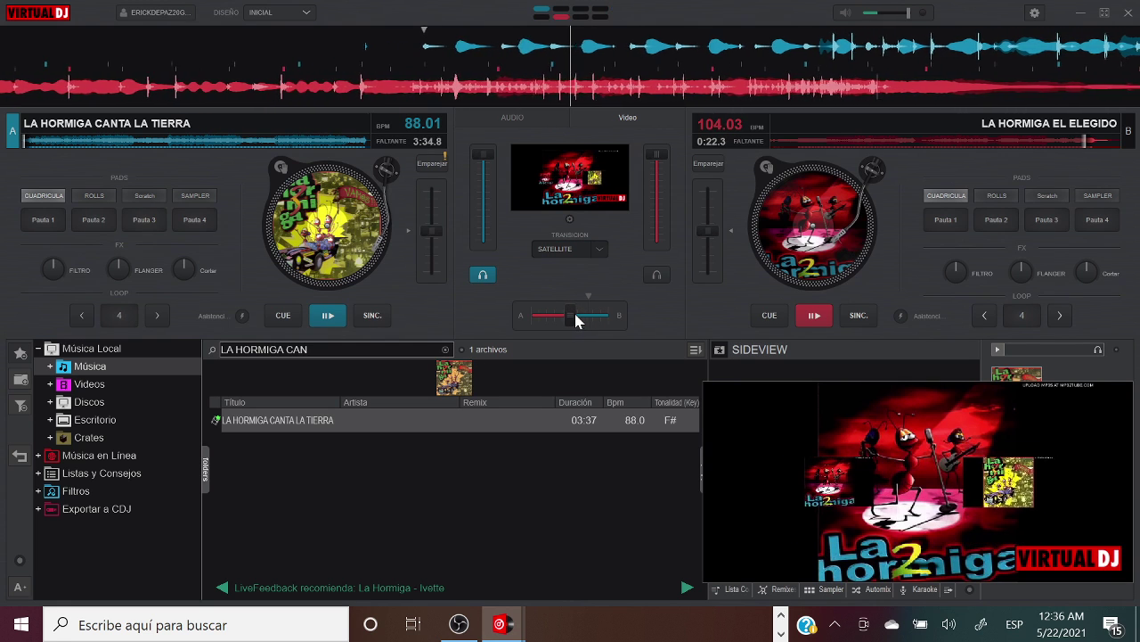
pyautogui.moveTo(575, 321); pyautogui.dragTo(533, 319)
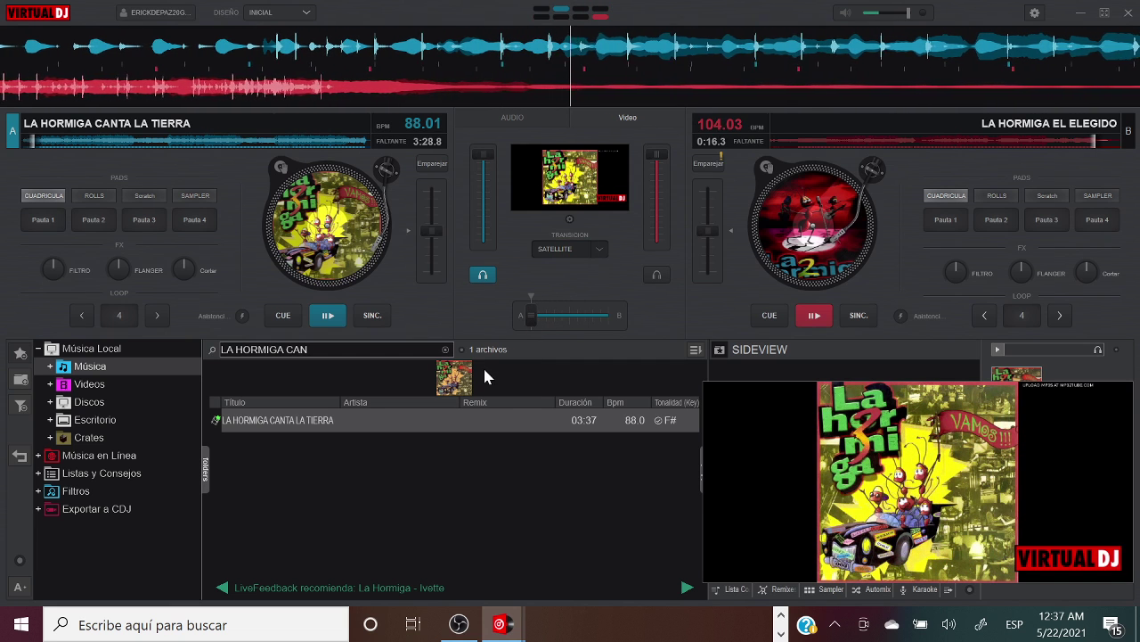
pyautogui.click(1108, 141)
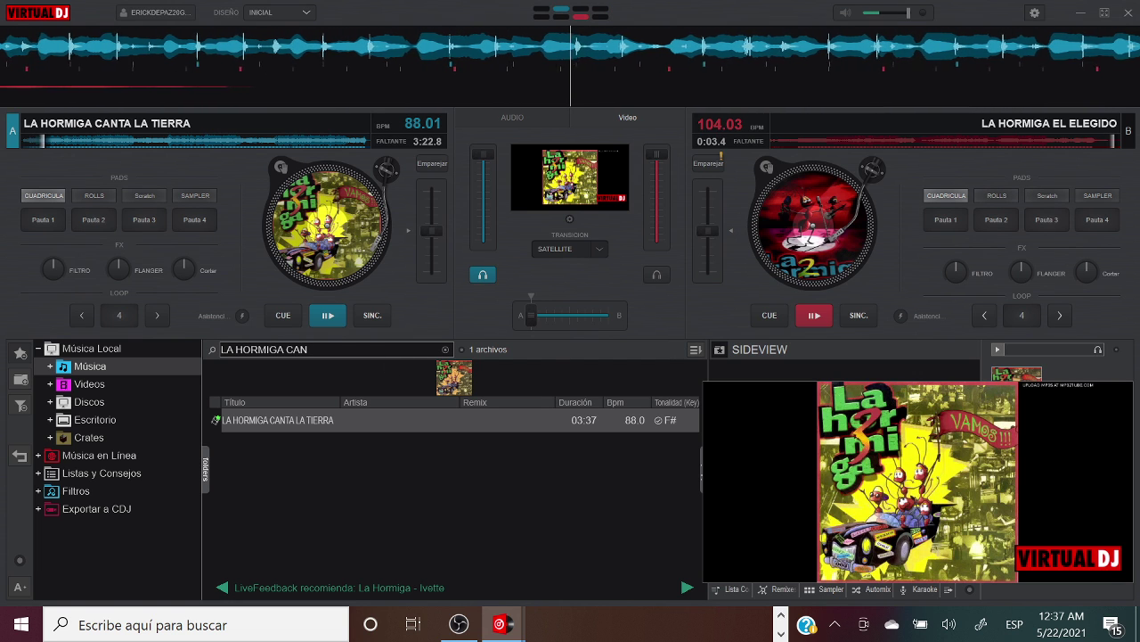
# Search the music library for LA HORMIGA 3 and load La Hormiga 3 onto deck B
pyautogui.hotkey('ctrl', 'f')
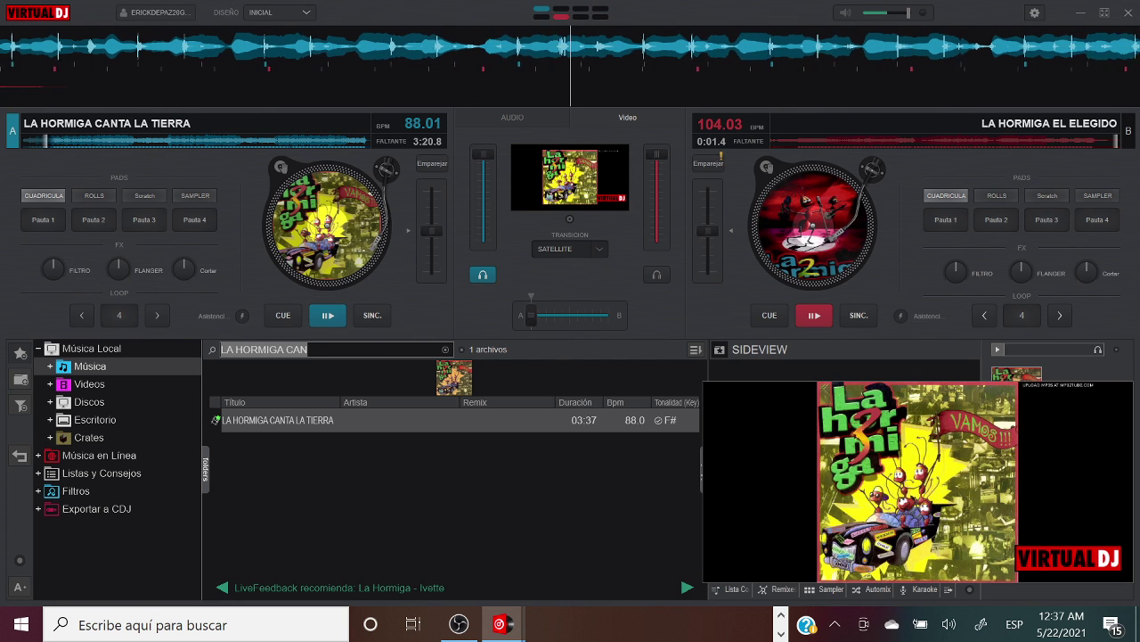
pyautogui.press('End')
pyautogui.press('BackSpace')
pyautogui.press('BackSpace')
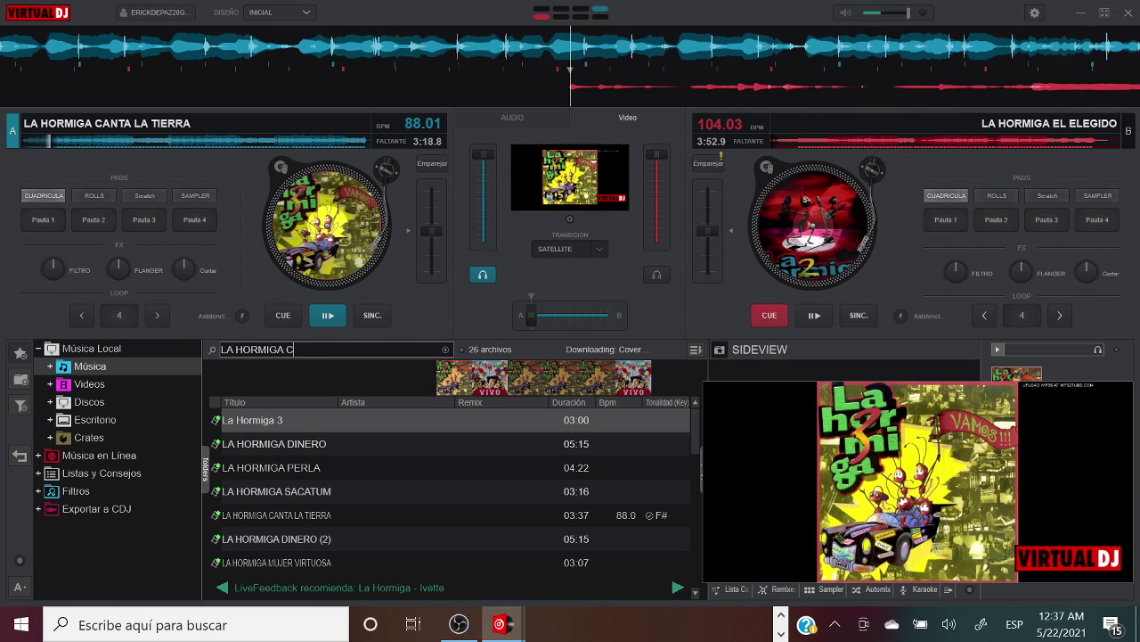
pyautogui.press('BackSpace')
pyautogui.press('BackSpace')
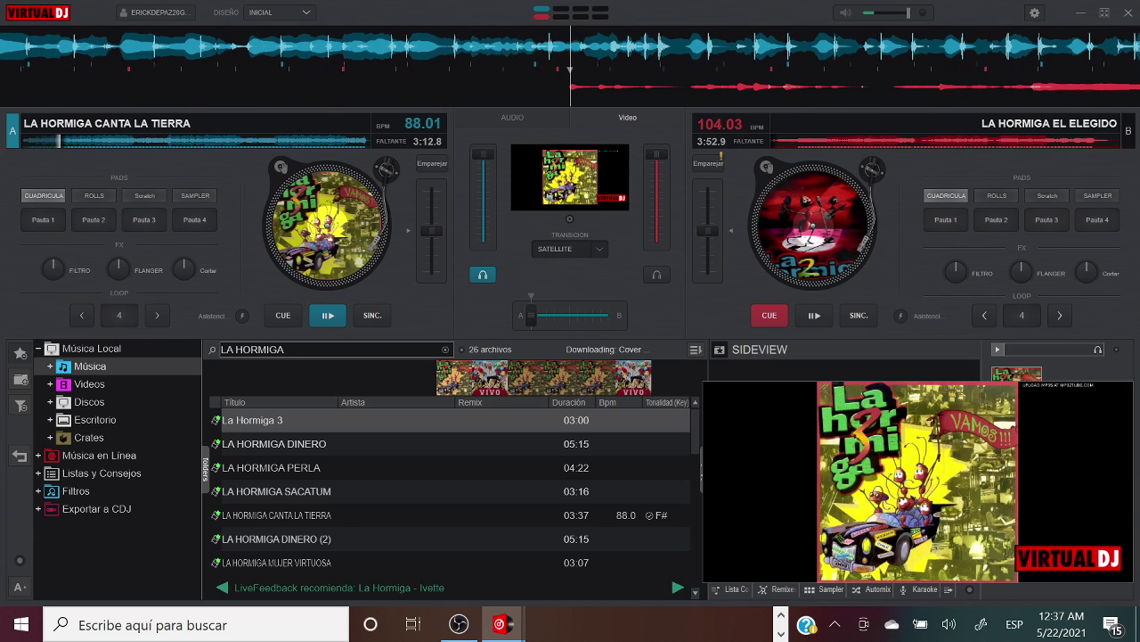
pyautogui.write('3')
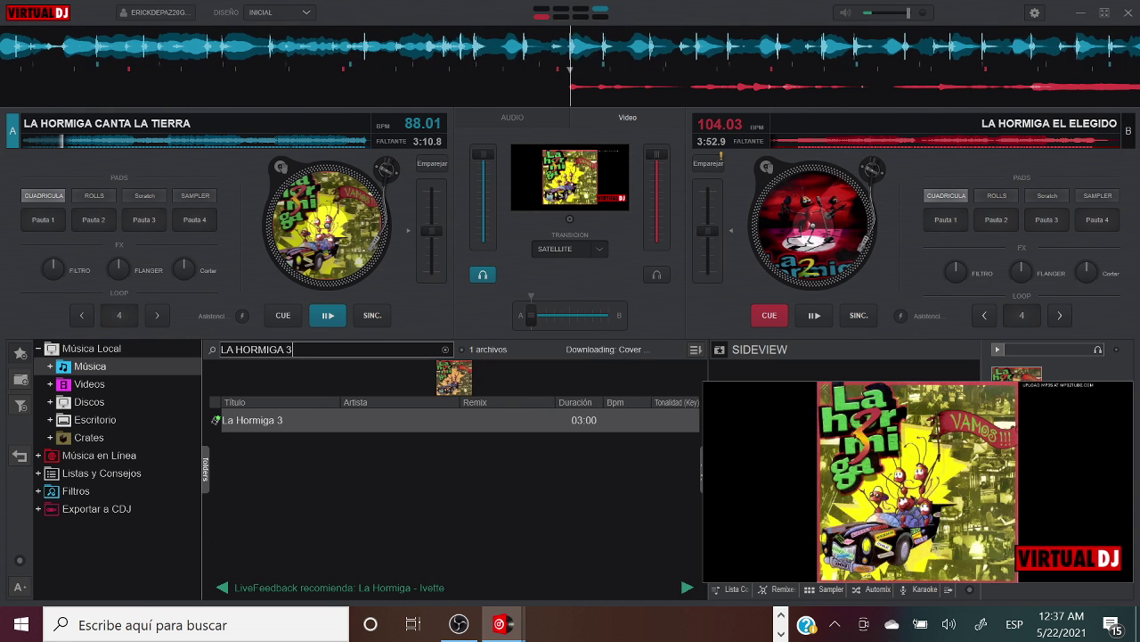
pyautogui.doubleClick(284, 420)
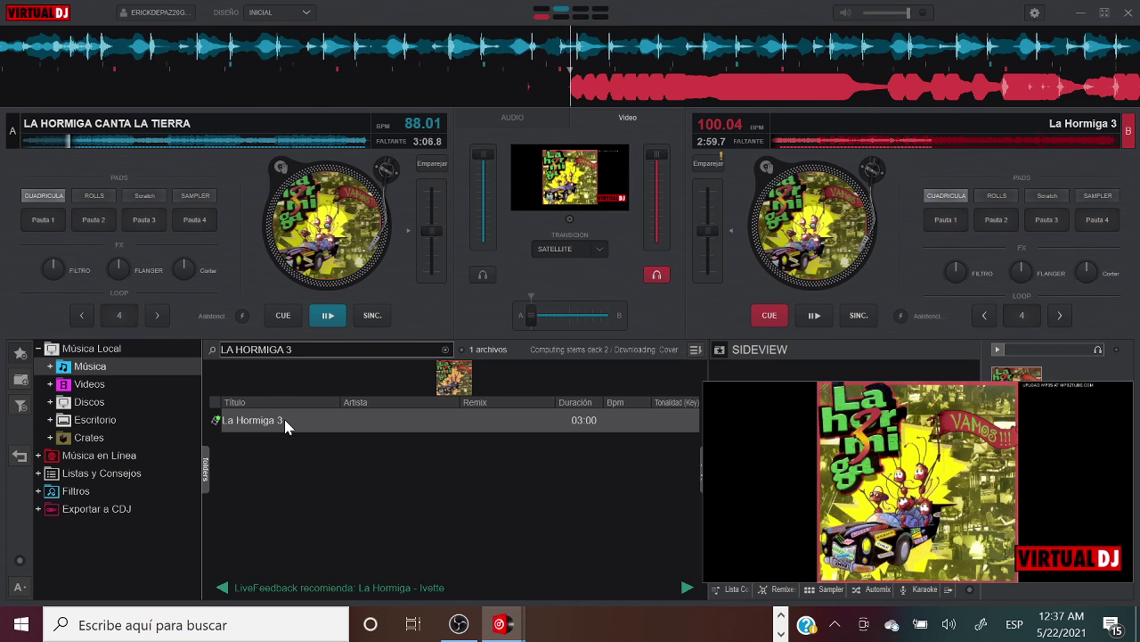
# Preview La Hormiga 3 on deck B, leave it paused at its beginning, and centre the crossfader
pyautogui.click(814, 316)
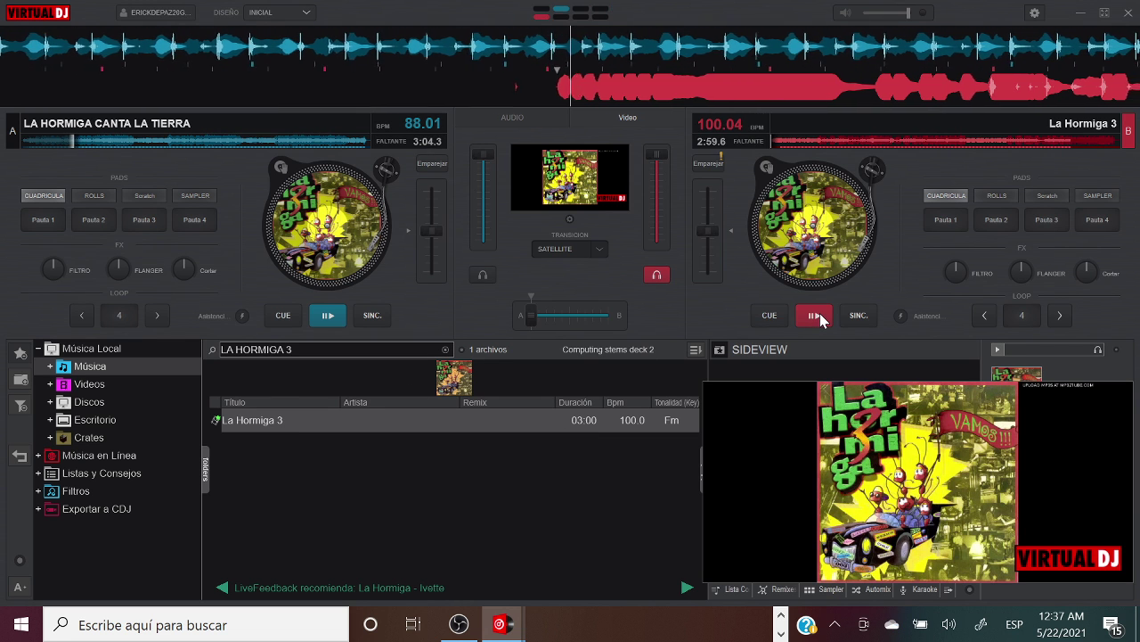
pyautogui.click(774, 141)
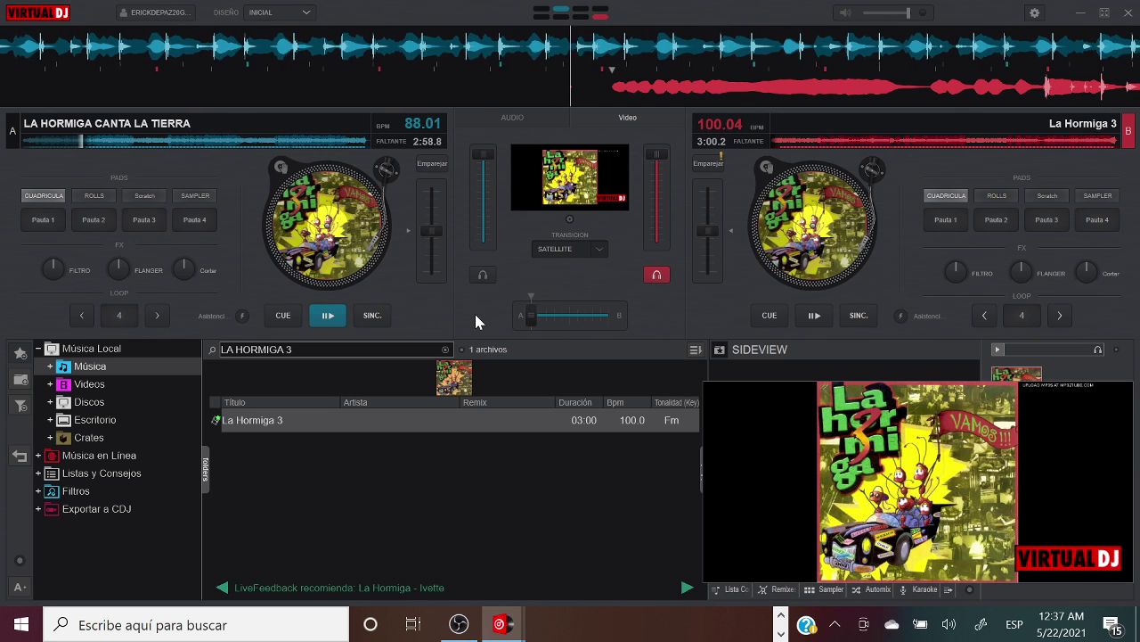
pyautogui.click(570, 315)
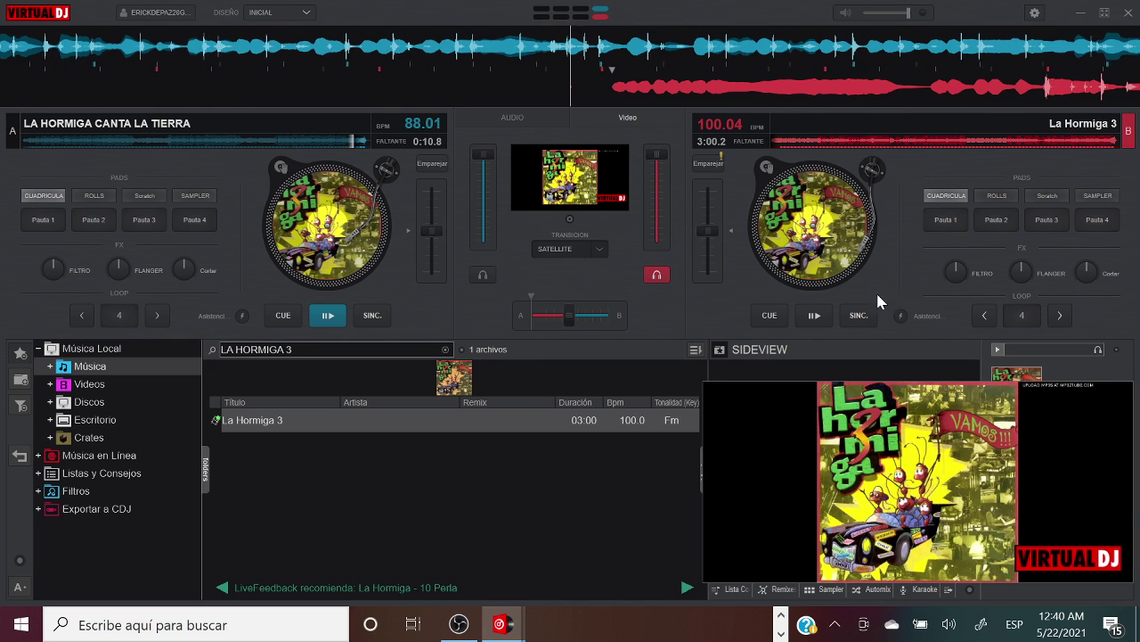
# Start La Hormiga 3 on deck B and move the crossfader fully to deck B
pyautogui.click(817, 315)
pyautogui.click(554, 248)
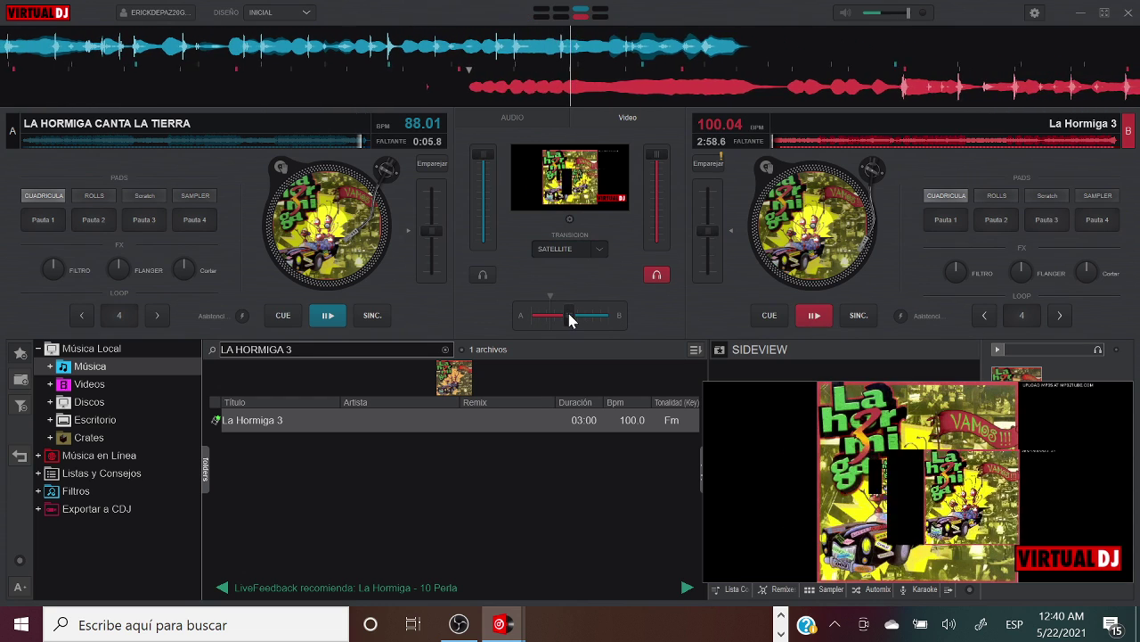
pyautogui.moveTo(568, 314); pyautogui.dragTo(612, 323)
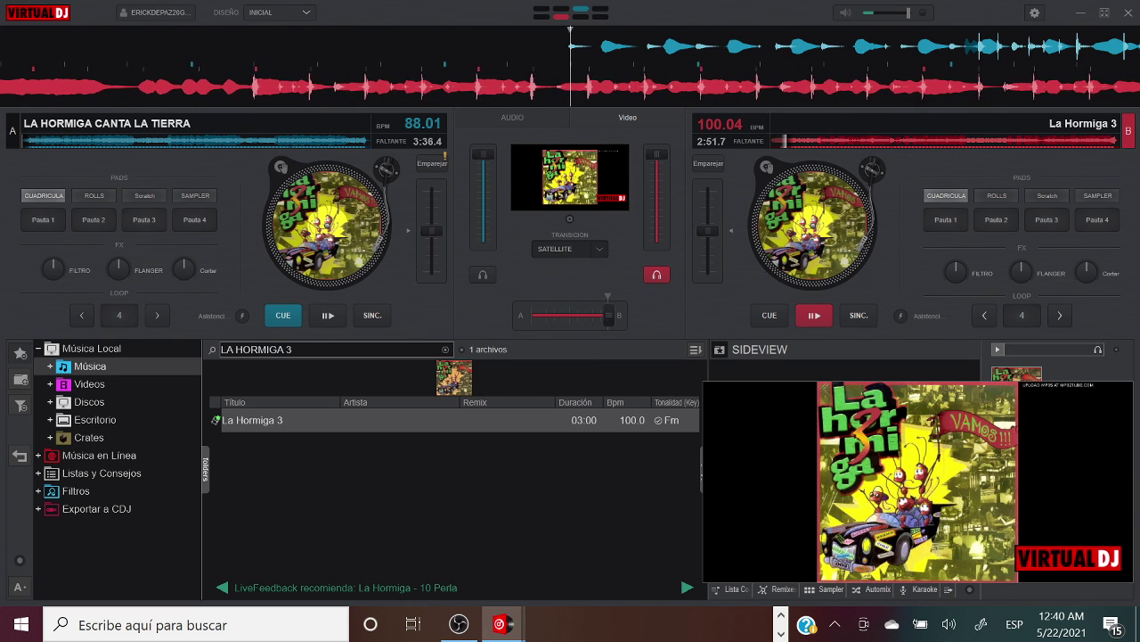
# Search the music library for LA HORMIGA DINERO and load LA HORMIGA DINERO onto deck A
pyautogui.click(338, 349)
pyautogui.click(293, 348)
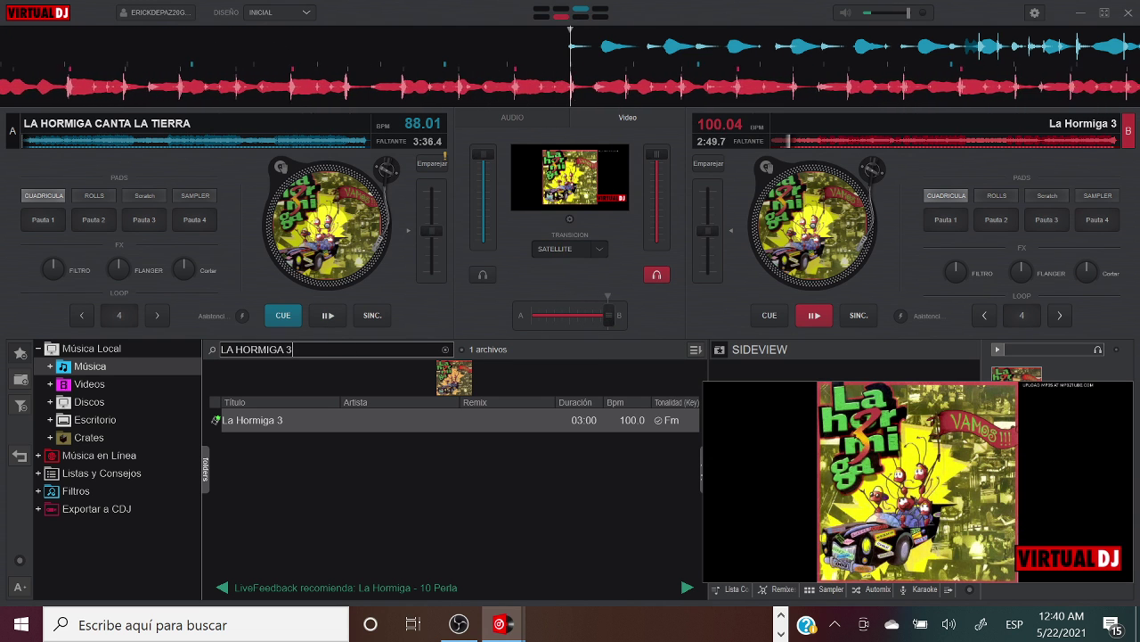
pyautogui.press('BackSpace')
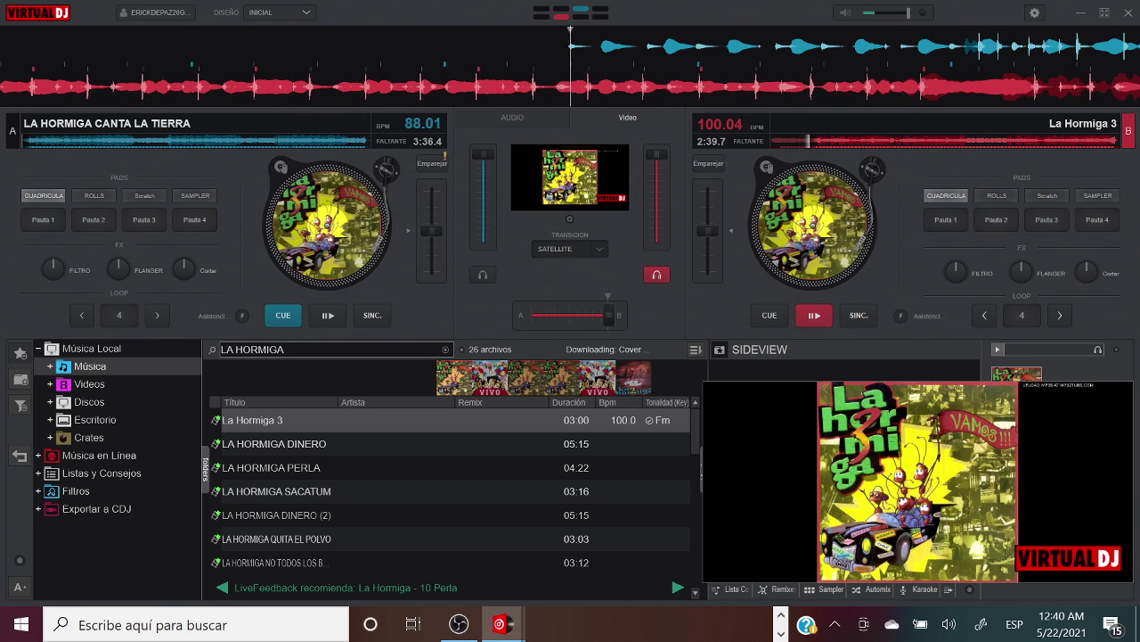
pyautogui.write('DINERO')
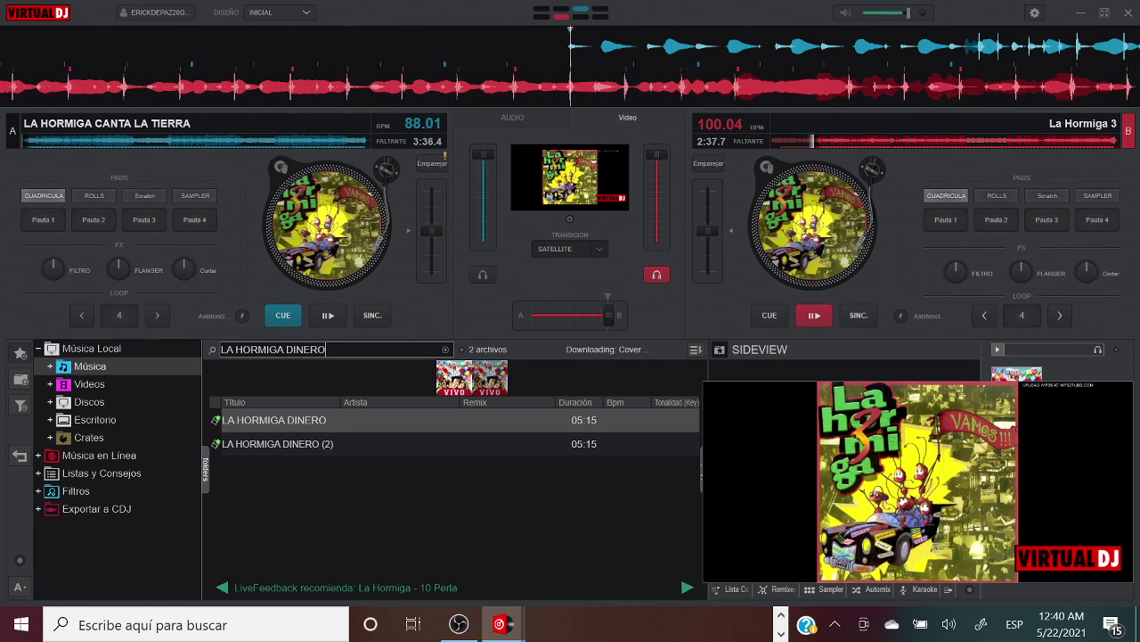
pyautogui.doubleClick(317, 423)
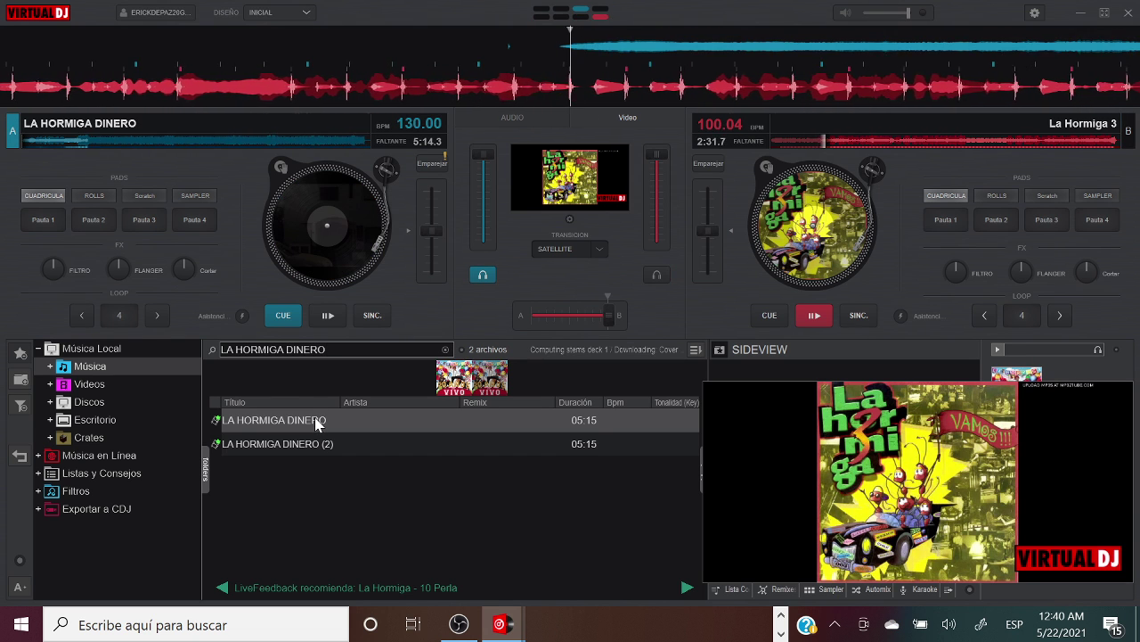
# Preview LA HORMIGA DINERO on deck A, leave it paused past the intro with about 4:36 remaining, and centre the crossfader
pyautogui.click(327, 318)
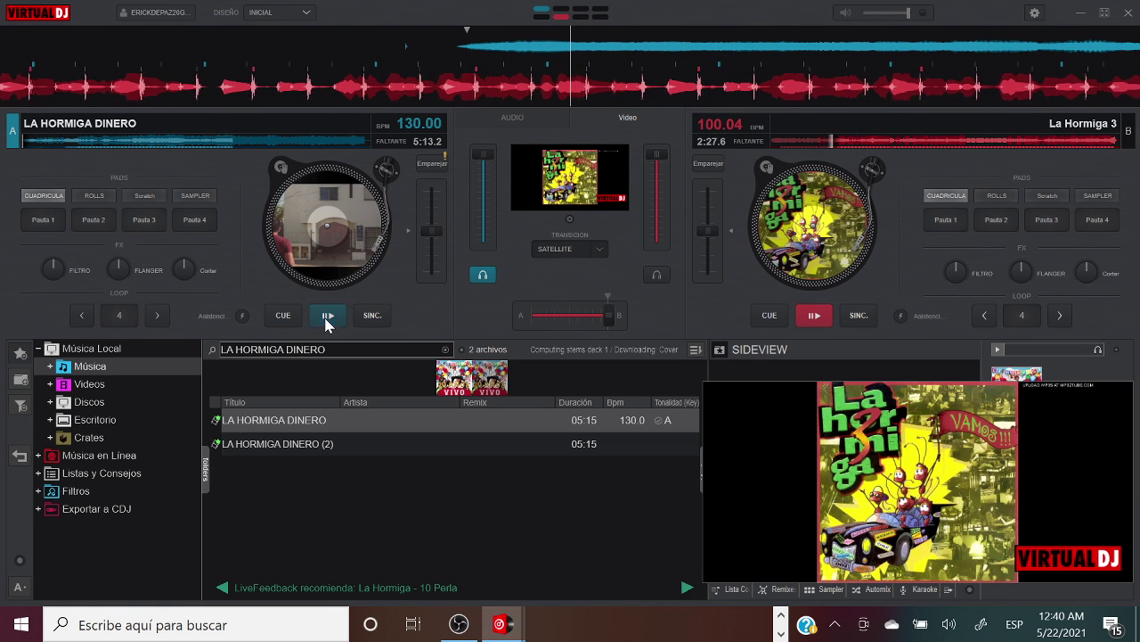
pyautogui.click(58, 140)
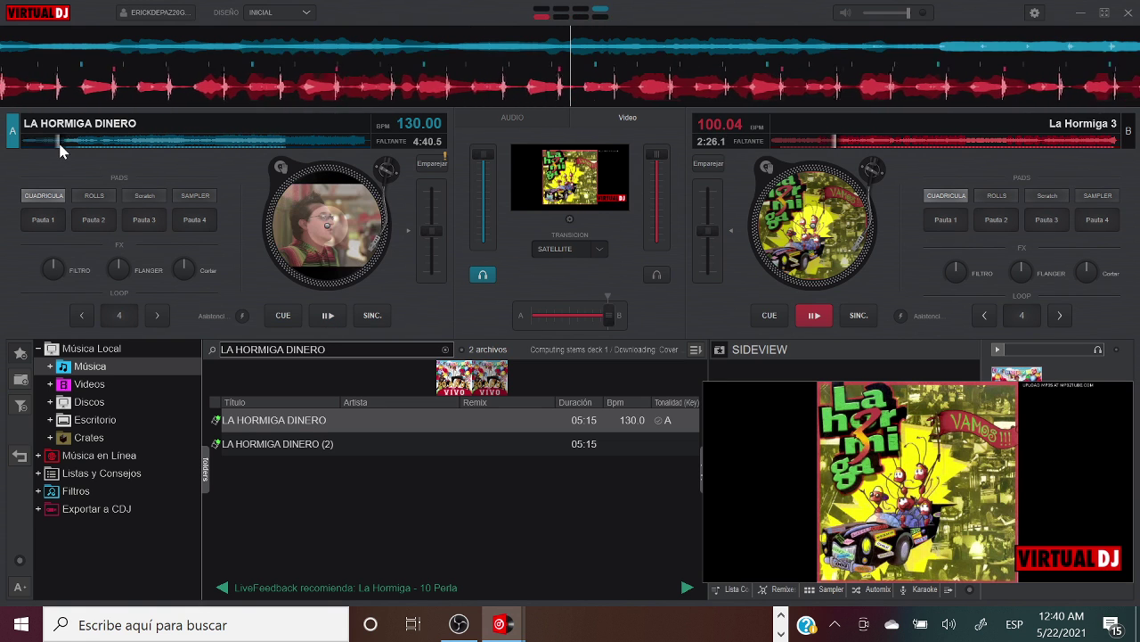
pyautogui.click(335, 319)
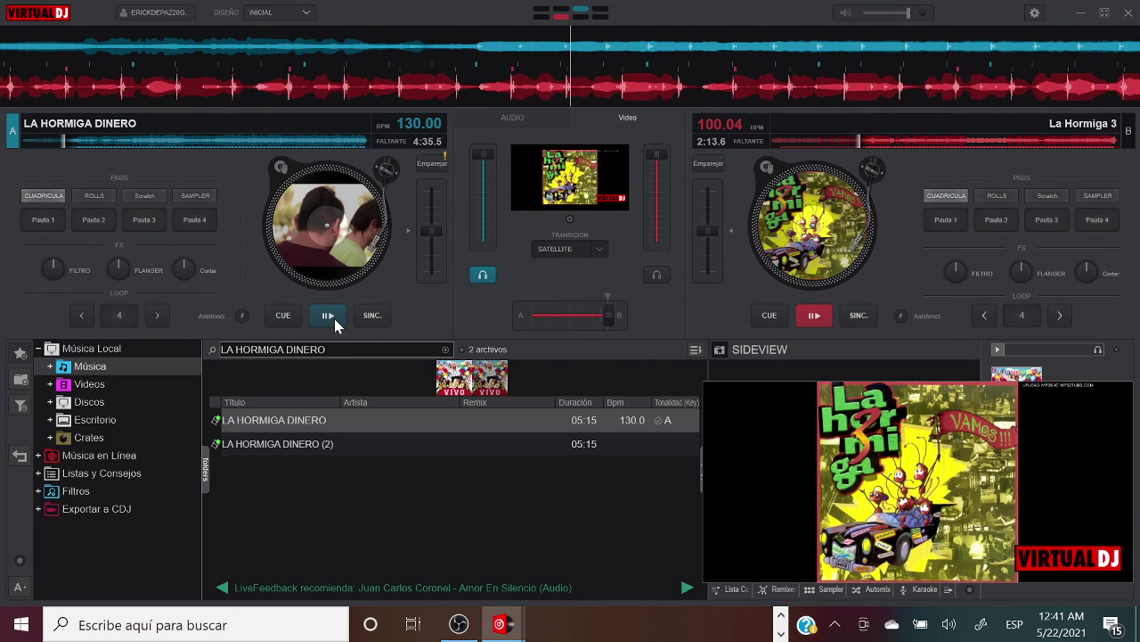
pyautogui.click(328, 315)
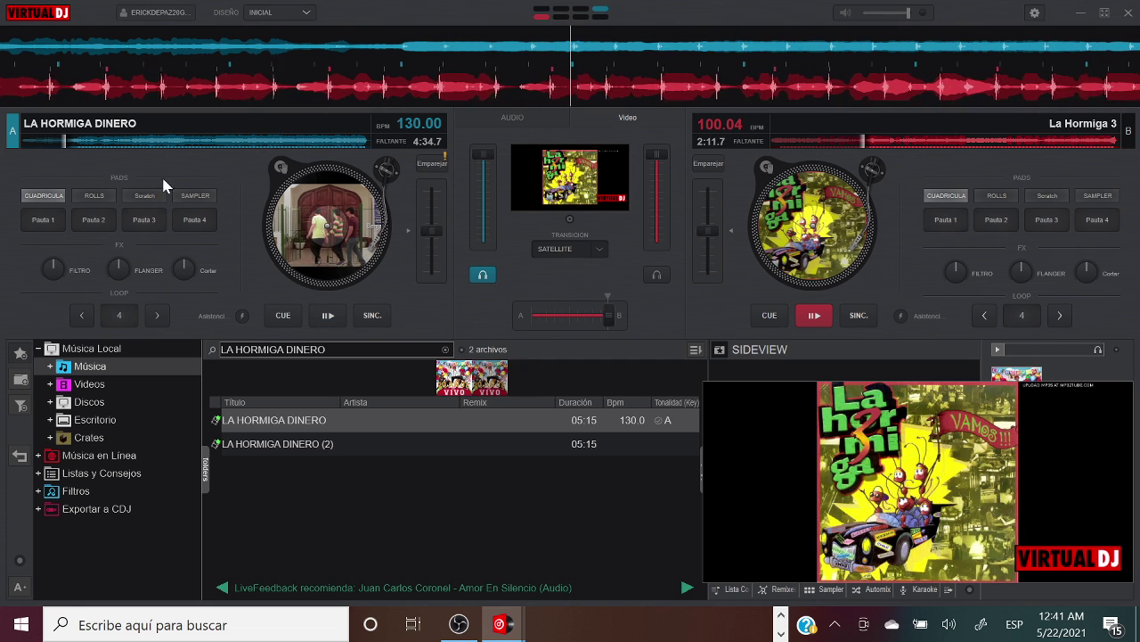
pyautogui.click(66, 142)
pyautogui.moveTo(66, 142); pyautogui.dragTo(63, 141)
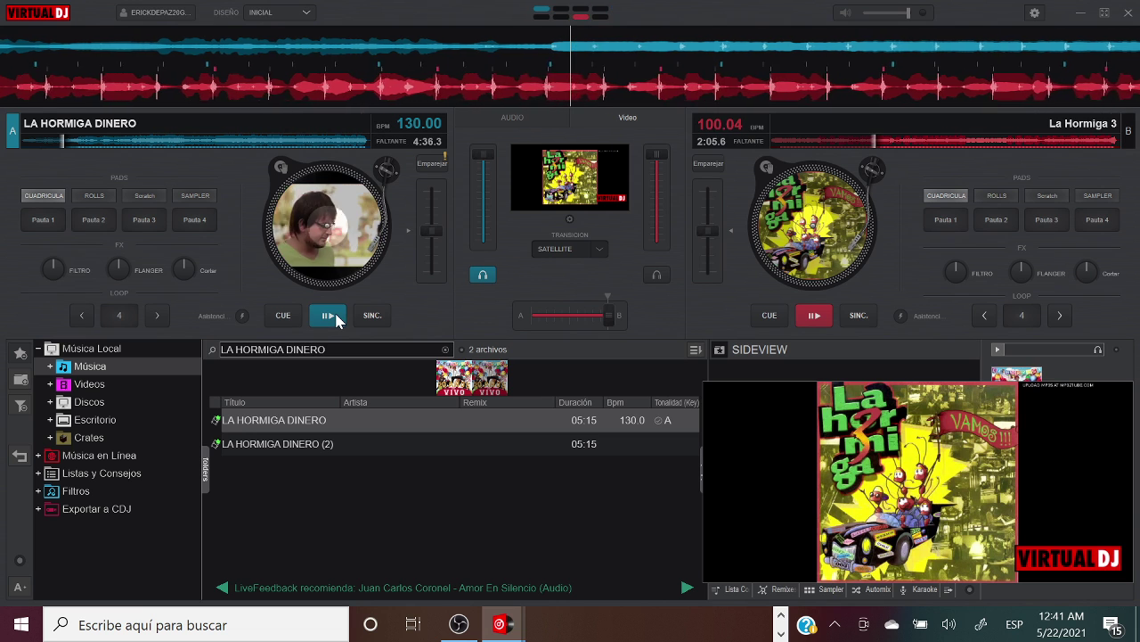
pyautogui.click(336, 316)
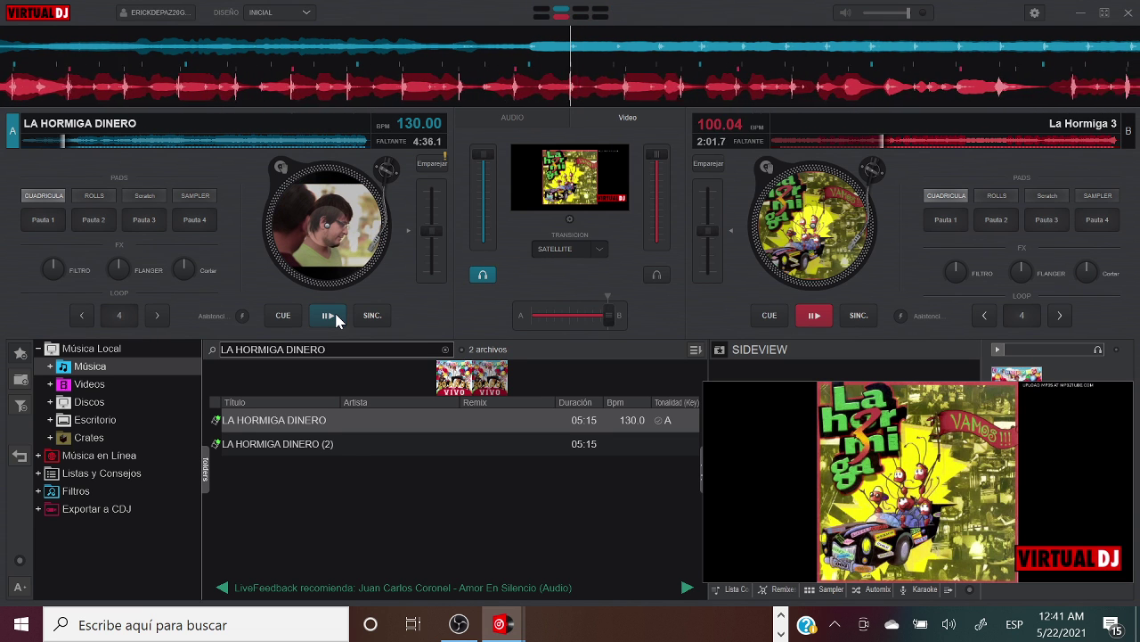
pyautogui.click(571, 316)
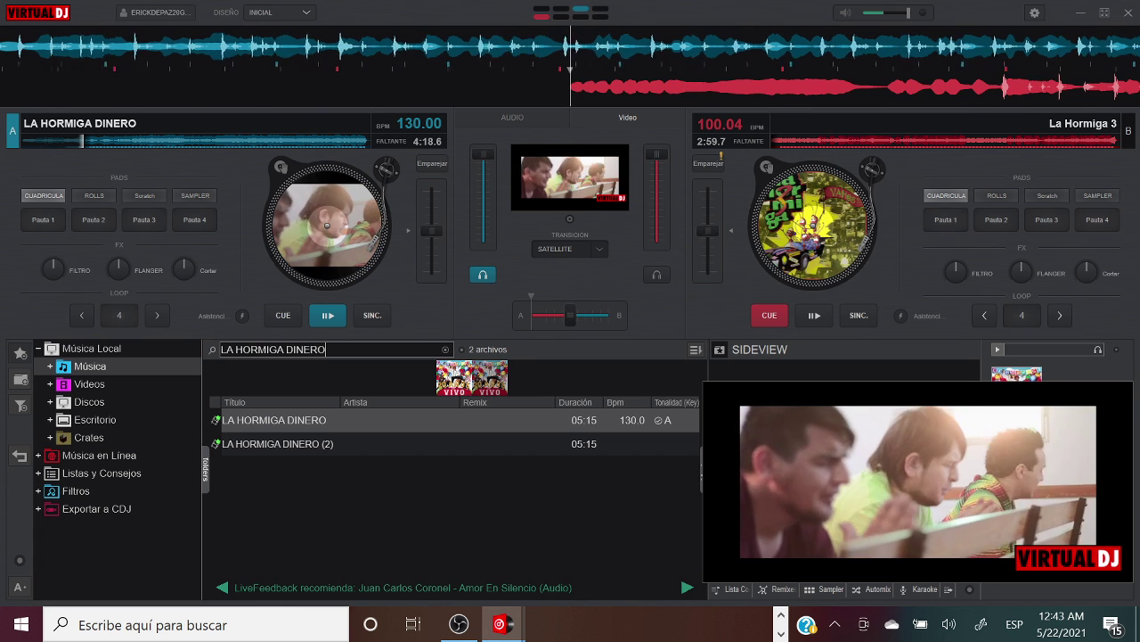
# Search the music library for LA HORMIGA DOC and load LA HORMIGA DOCTORA ESTOY ENFERMO onto deck B
pyautogui.press('BackSpace')
pyautogui.press('BackSpace')
pyautogui.press('BackSpace')
pyautogui.press('BackSpace')
pyautogui.press('BackSpace')
pyautogui.press('BackSpace')
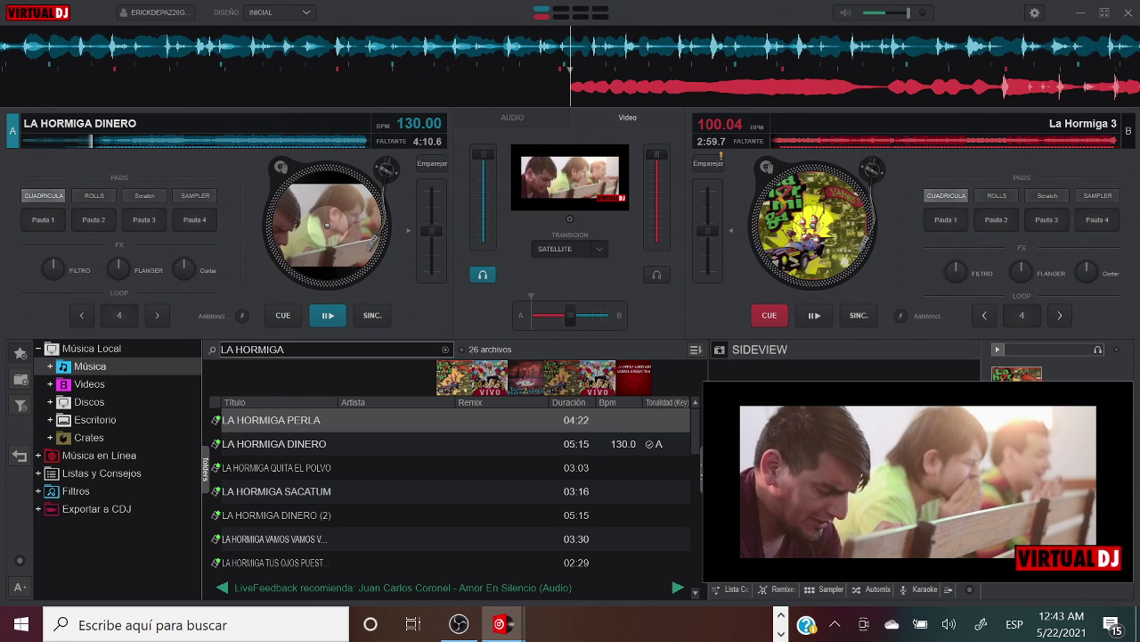
pyautogui.write('DOC')
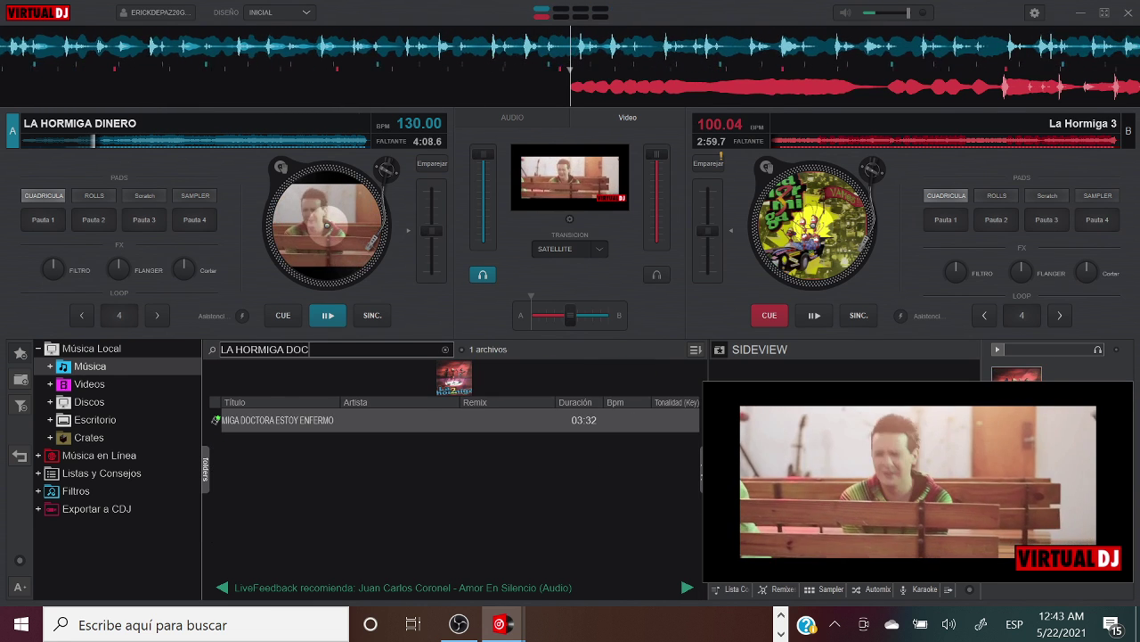
pyautogui.doubleClick(321, 421)
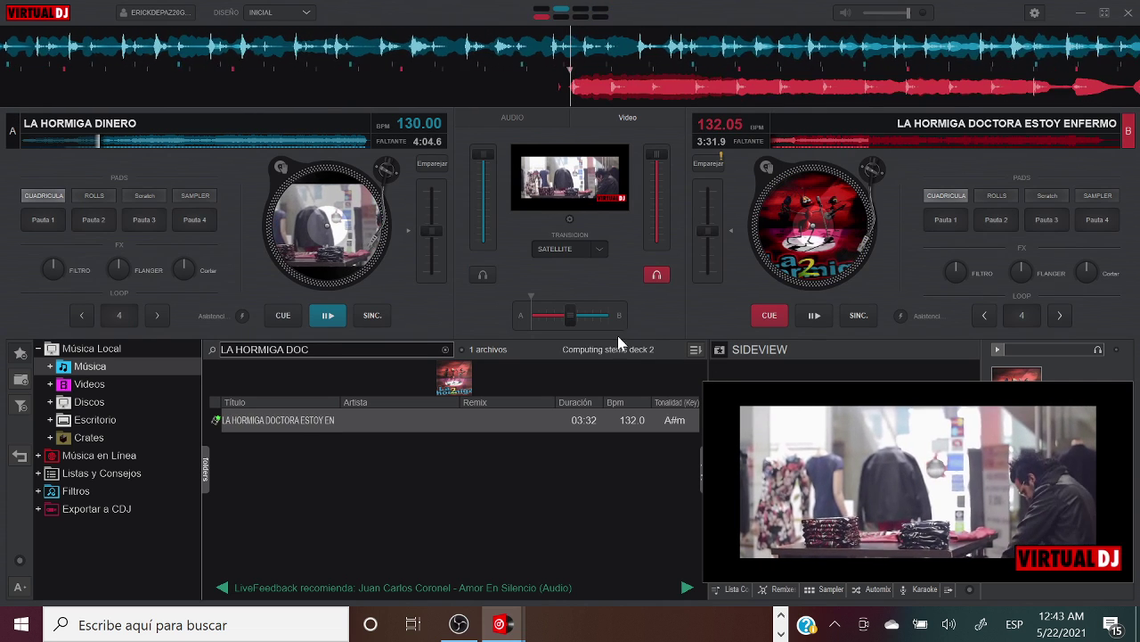
# Preview LA HORMIGA DOCTORA ESTOY ENFERMO on deck B, leave it paused at its beginning, and centre the crossfader
pyautogui.click(533, 316)
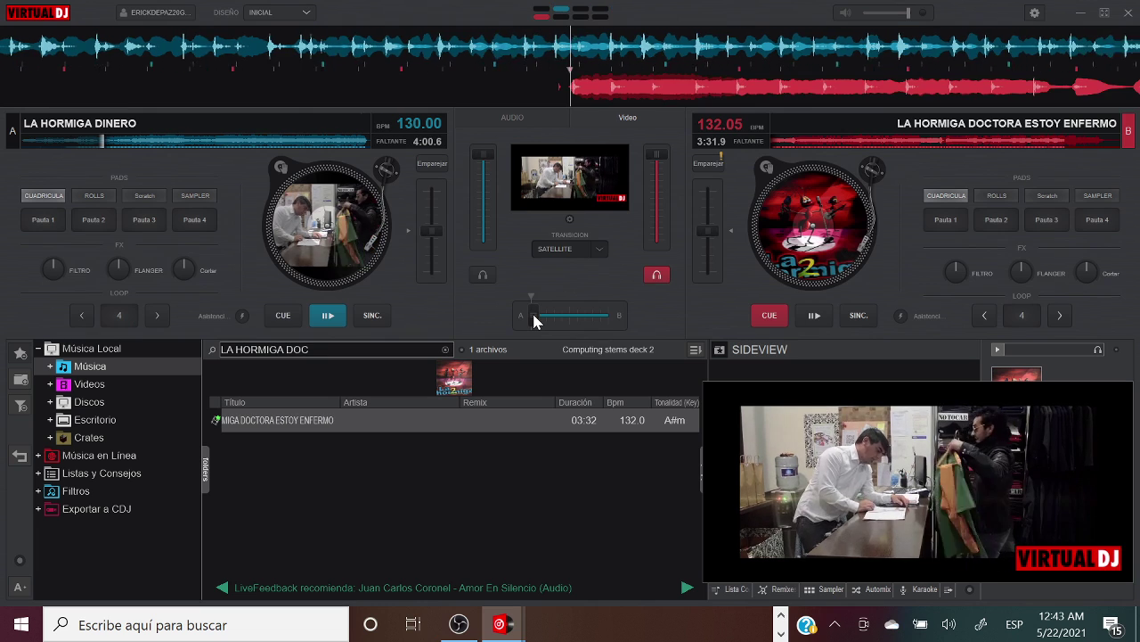
pyautogui.click(814, 315)
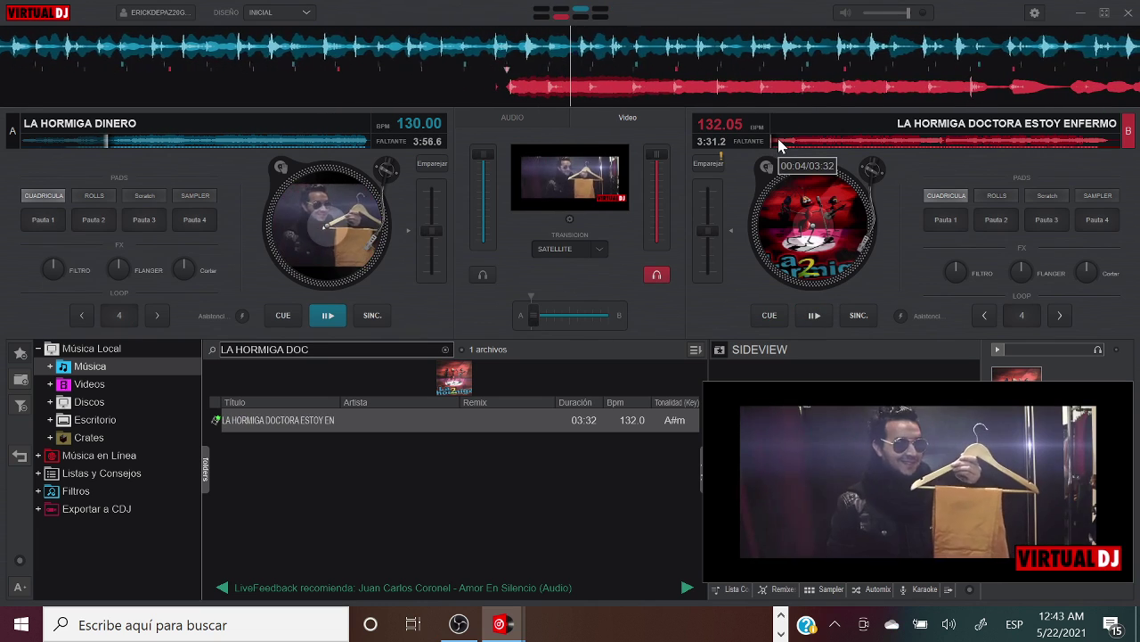
pyautogui.click(776, 141)
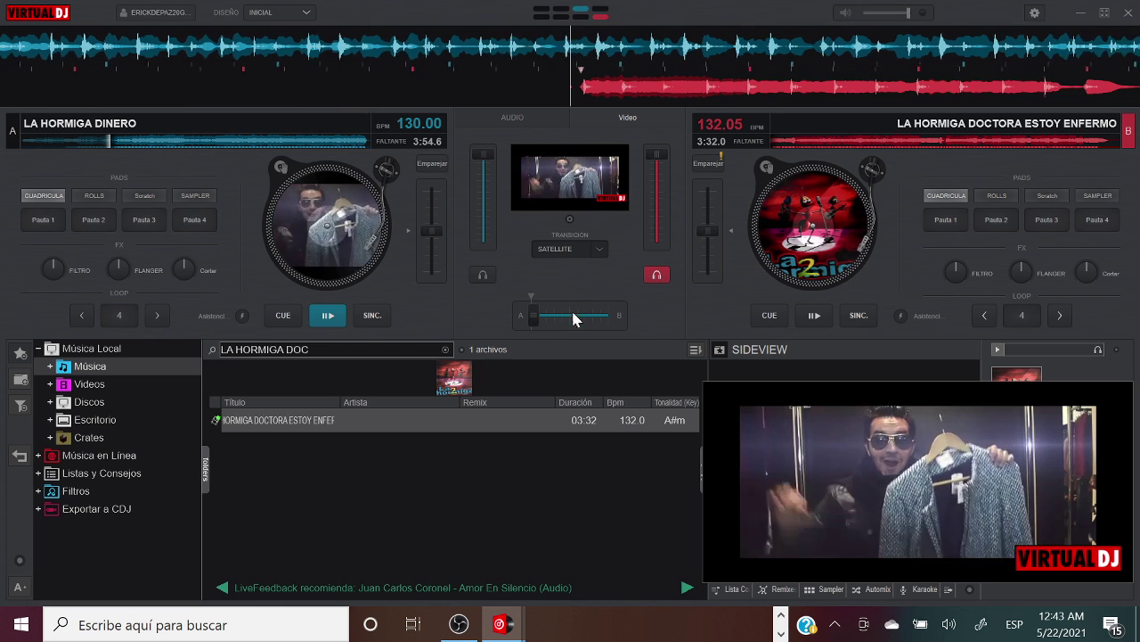
pyautogui.click(569, 316)
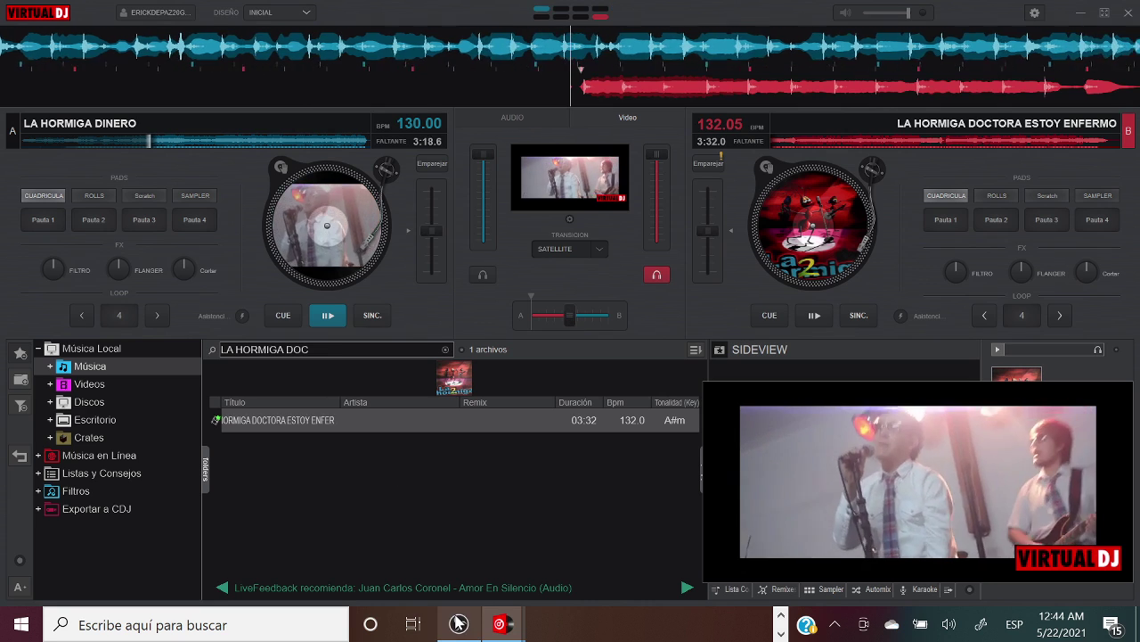
# Switch to OBS and check the recording controls, moving the floating video window out of the way and back
pyautogui.moveTo(459, 626)
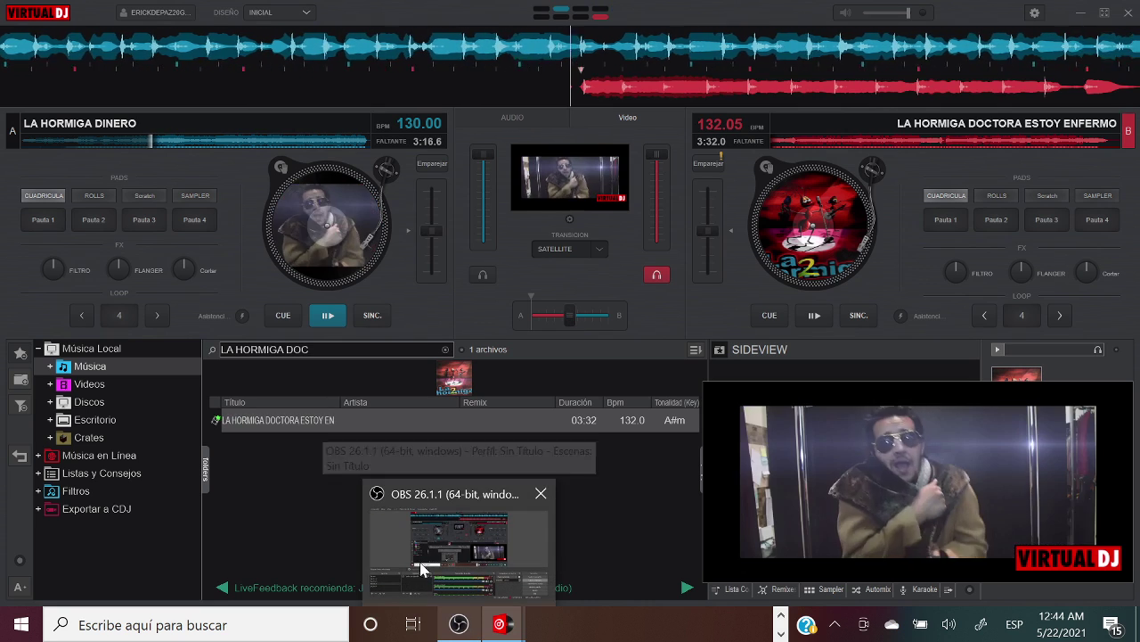
pyautogui.click(399, 552)
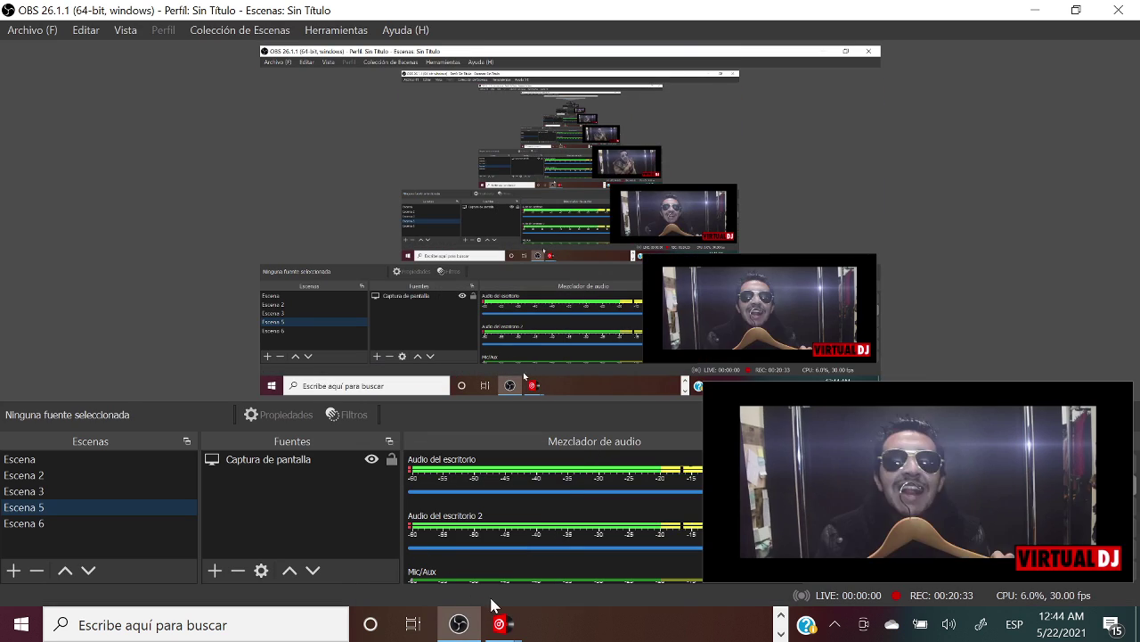
pyautogui.moveTo(897, 440); pyautogui.dragTo(885, 303)
pyautogui.doubleClick(888, 342)
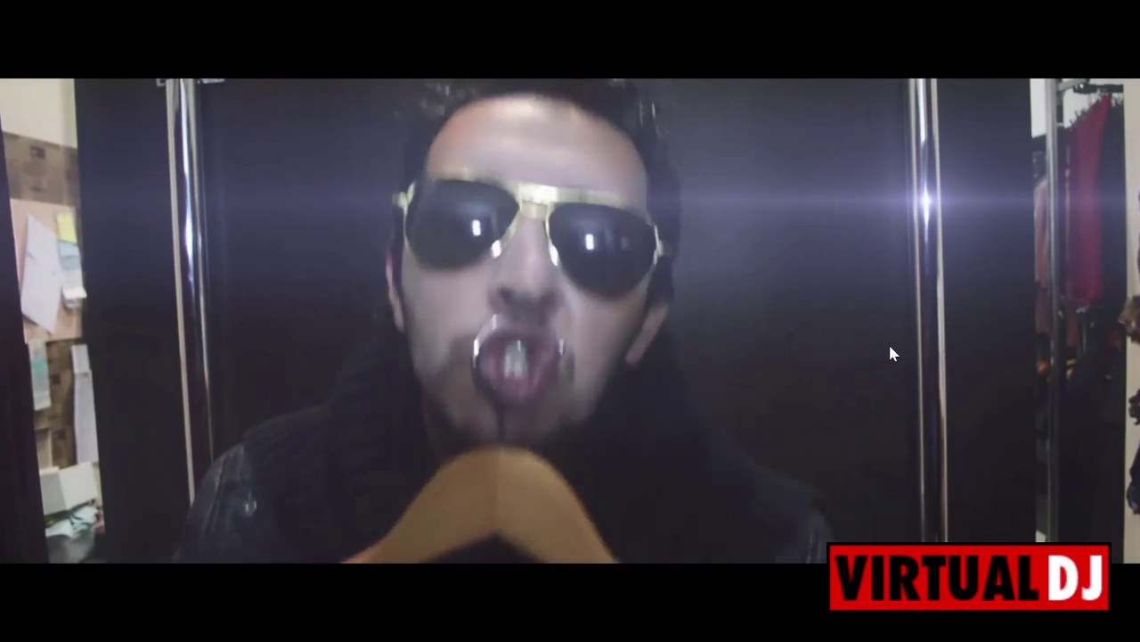
pyautogui.doubleClick(971, 415)
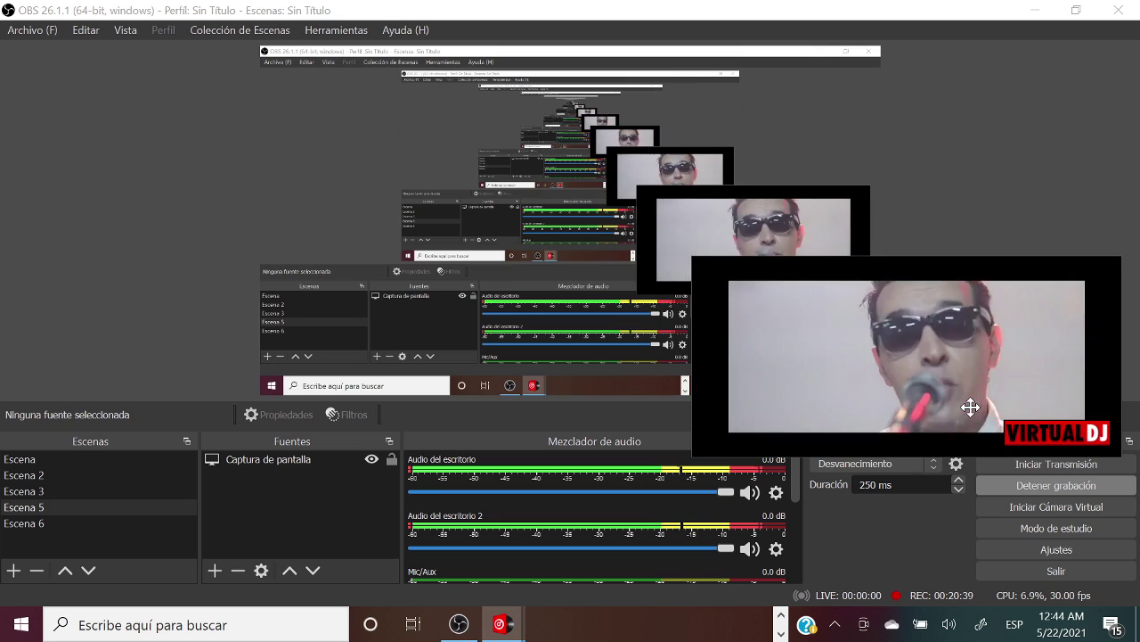
pyautogui.moveTo(970, 408); pyautogui.dragTo(981, 528)
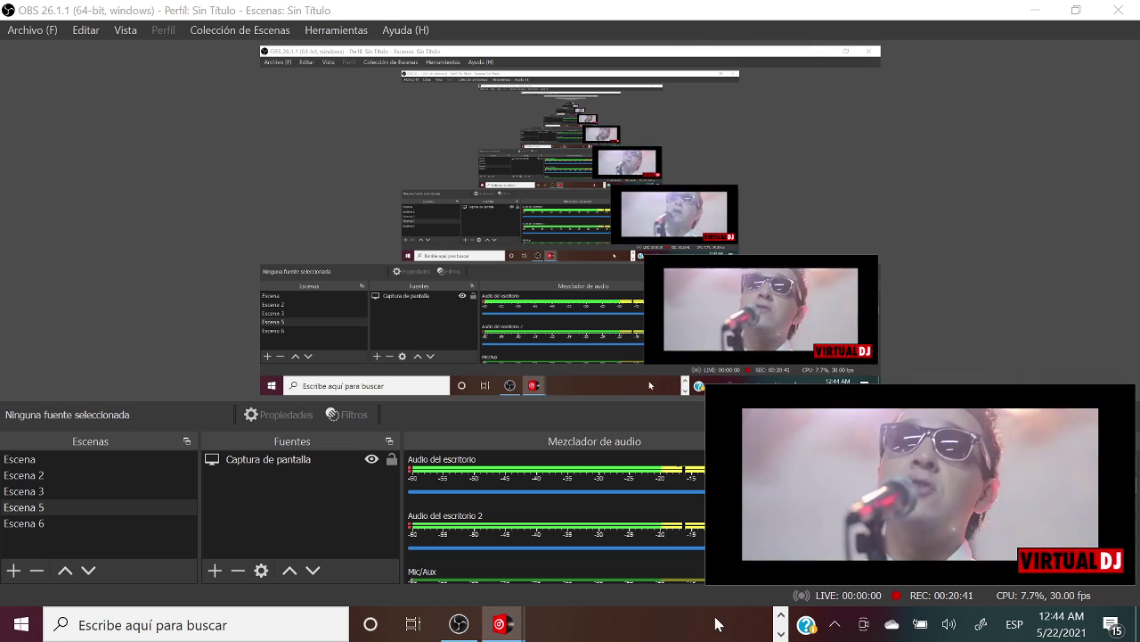
pyautogui.click(465, 628)
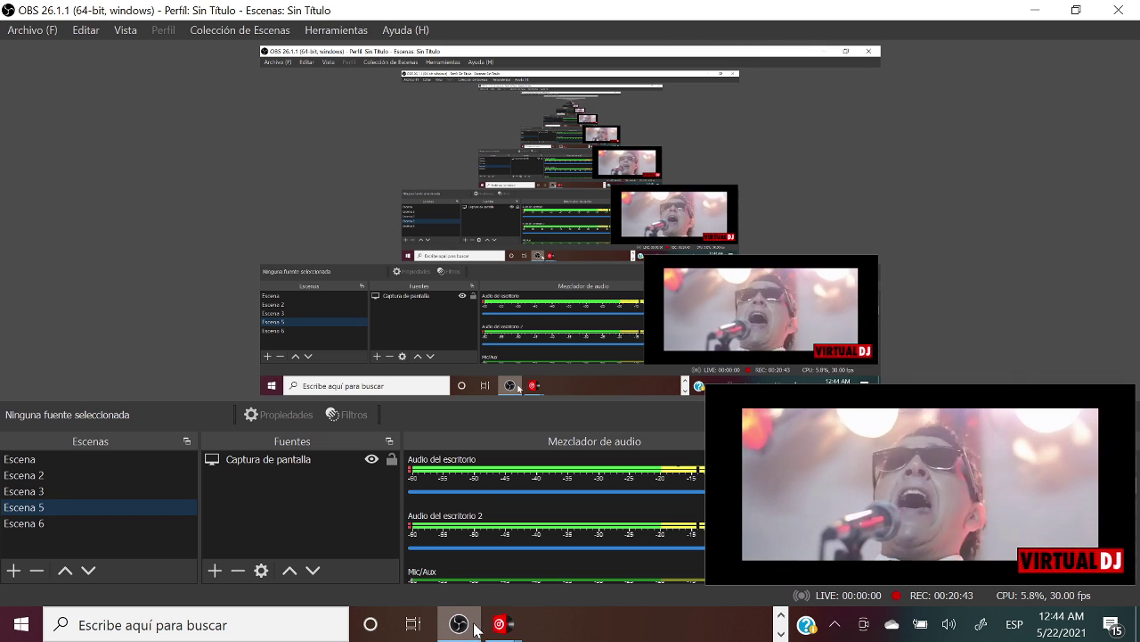
# Switch back to VirtualDJ and enlarge the floating video window upward to cover the Sideview area
pyautogui.moveTo(499, 623)
pyautogui.click(491, 565)
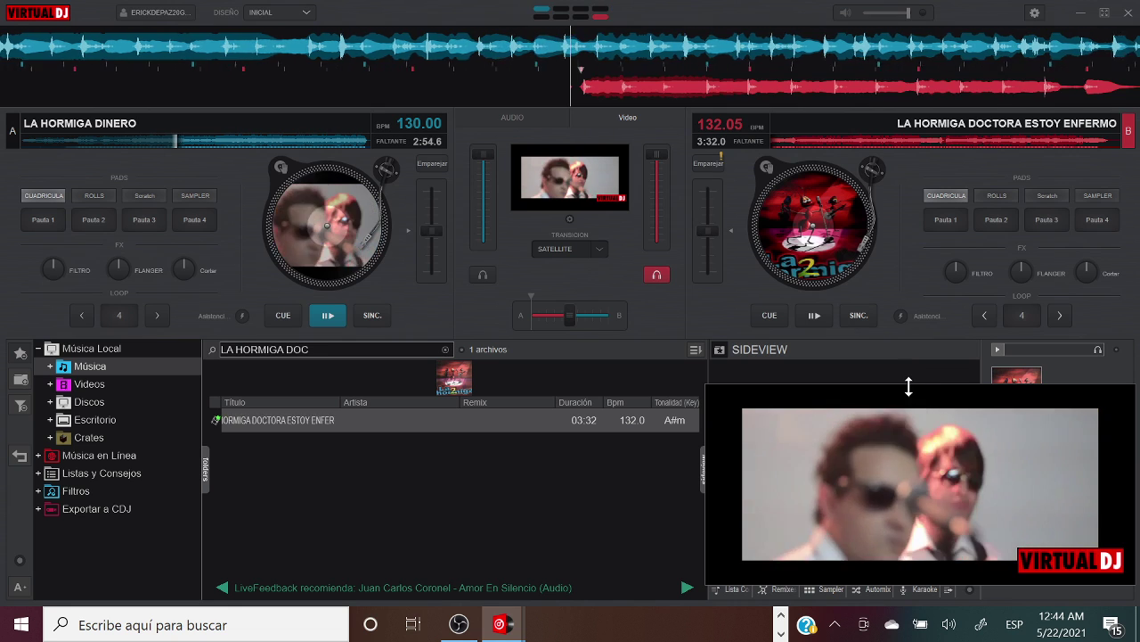
pyautogui.moveTo(909, 384); pyautogui.dragTo(906, 339)
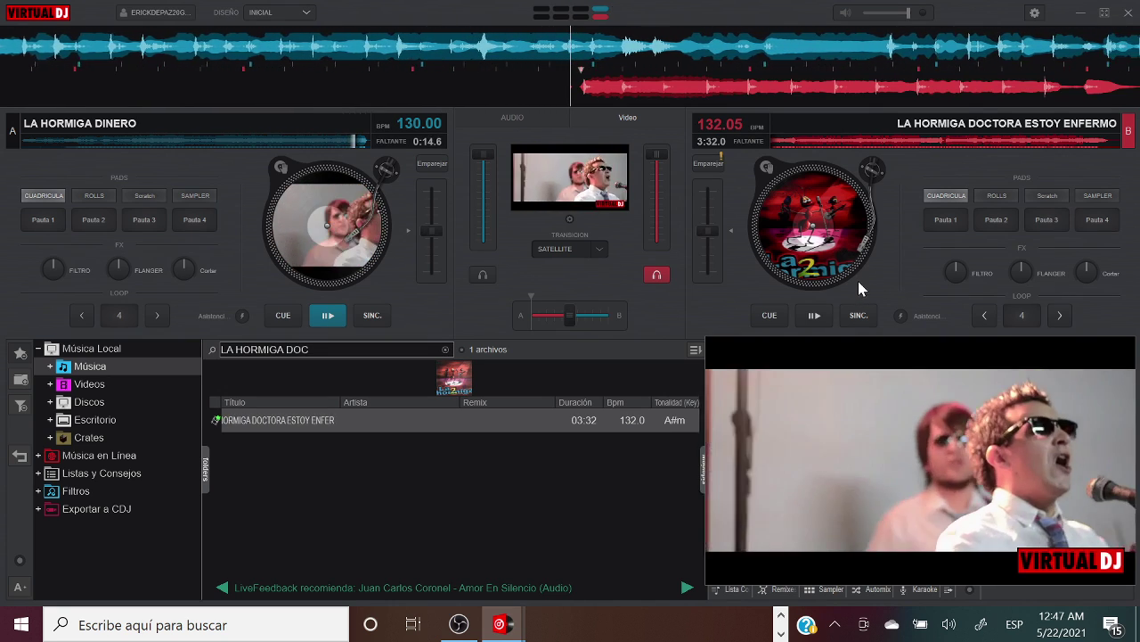
# Start LA HORMIGA DOCTORA ESTOY ENFERMO on deck B and move the crossfader fully to deck B
pyautogui.click(814, 316)
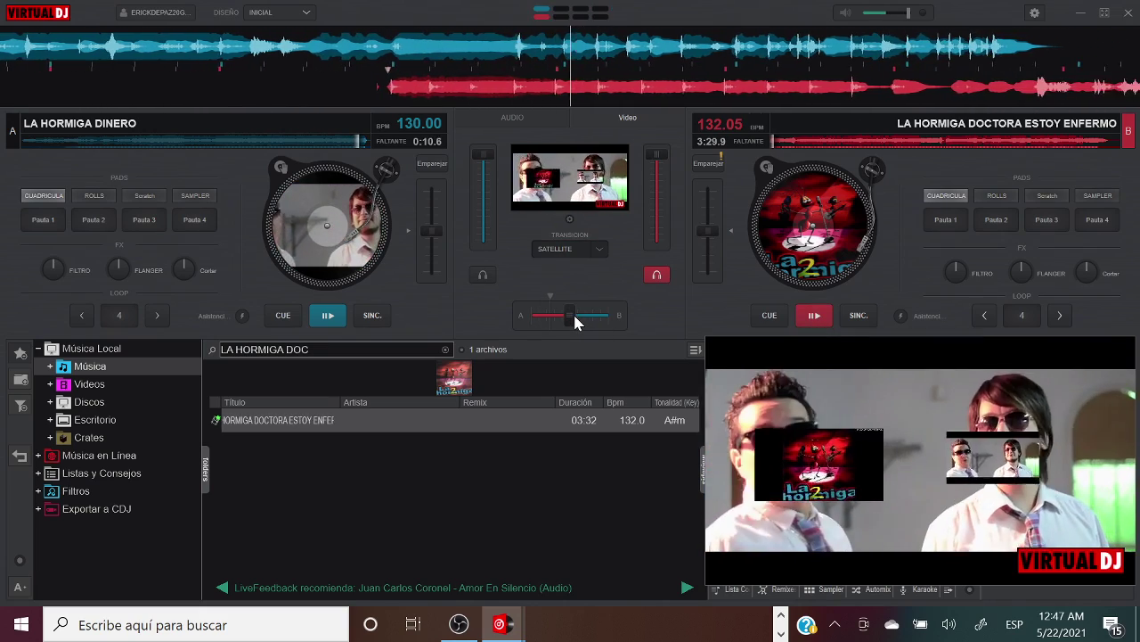
pyautogui.moveTo(576, 315); pyautogui.dragTo(643, 322)
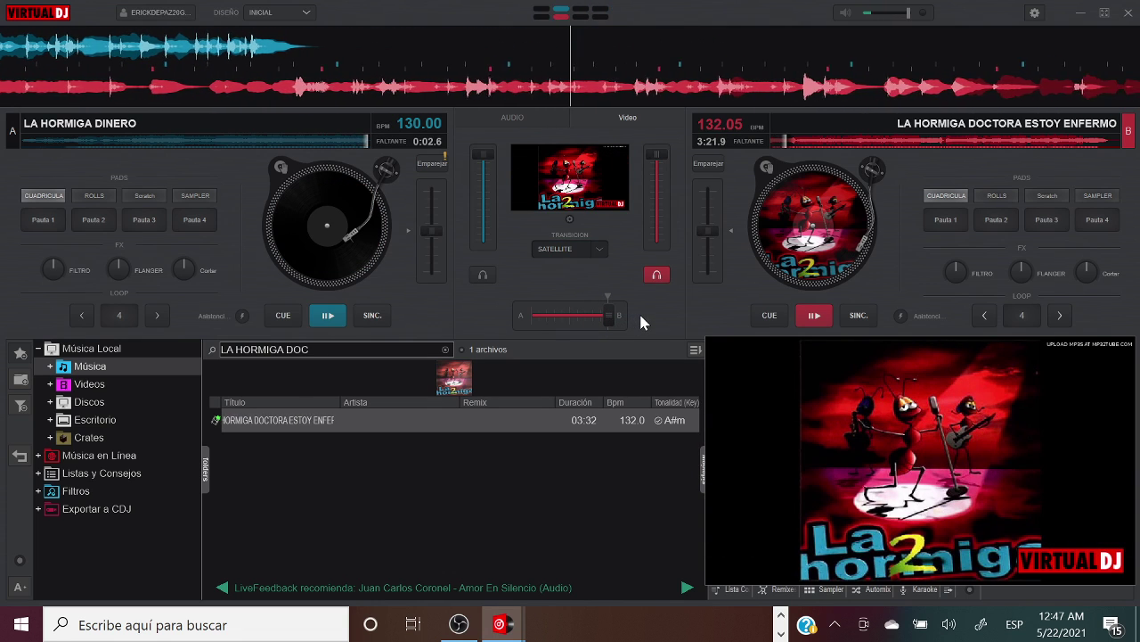
# Search the music library for LA HORMIGA HAY and load LA HORMIGA HAY QUE VER onto deck A
pyautogui.click(375, 350)
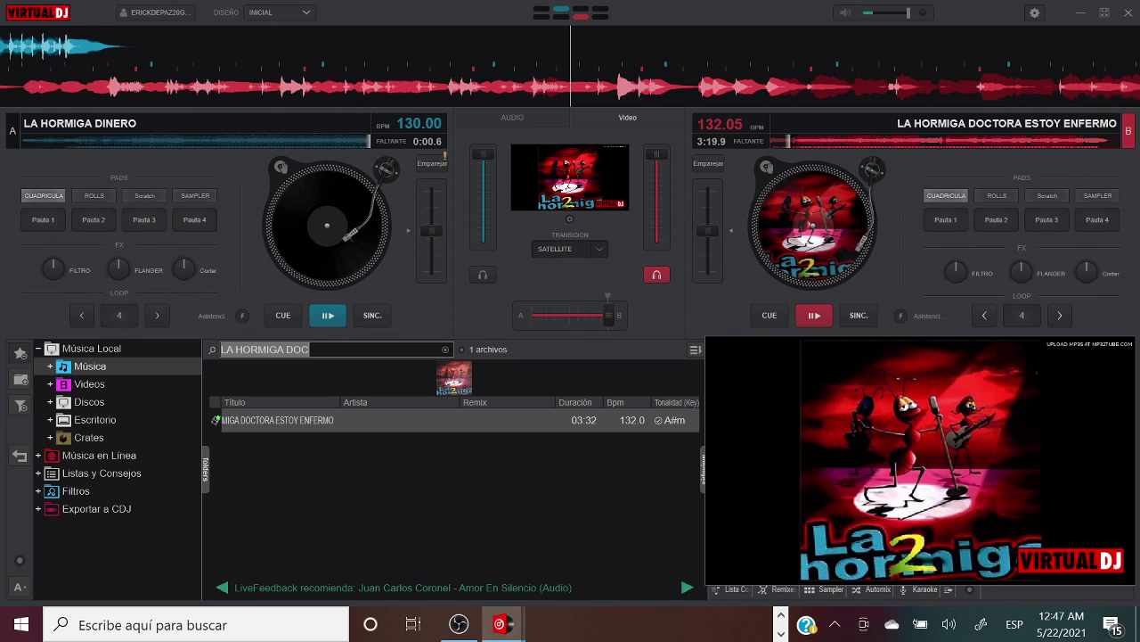
pyautogui.click(309, 349)
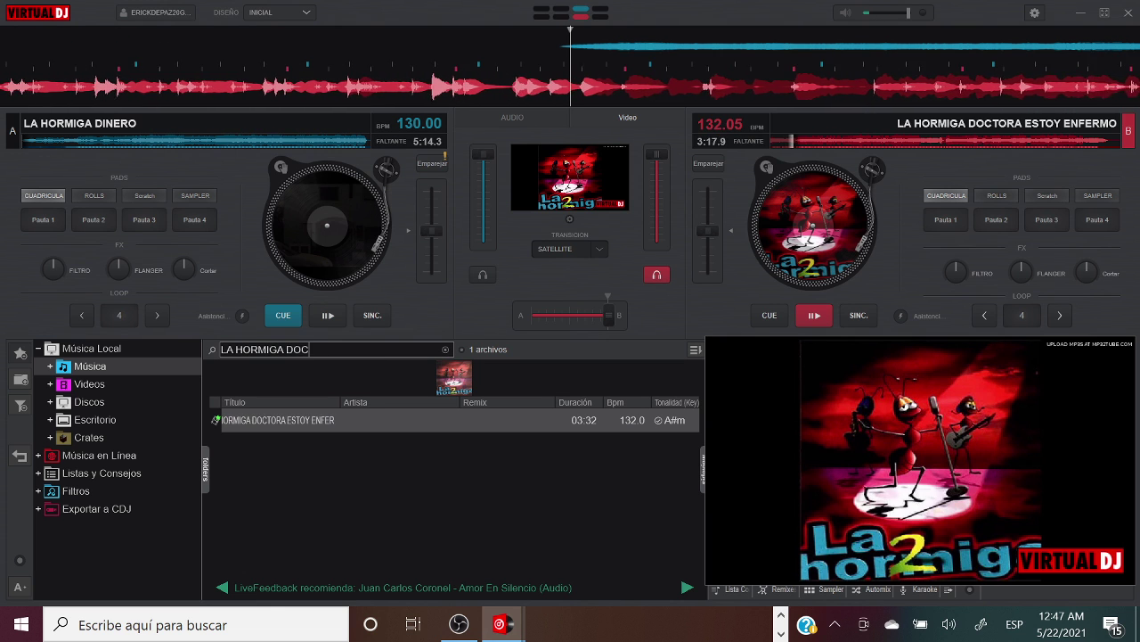
pyautogui.press('BackSpace')
pyautogui.press('BackSpace')
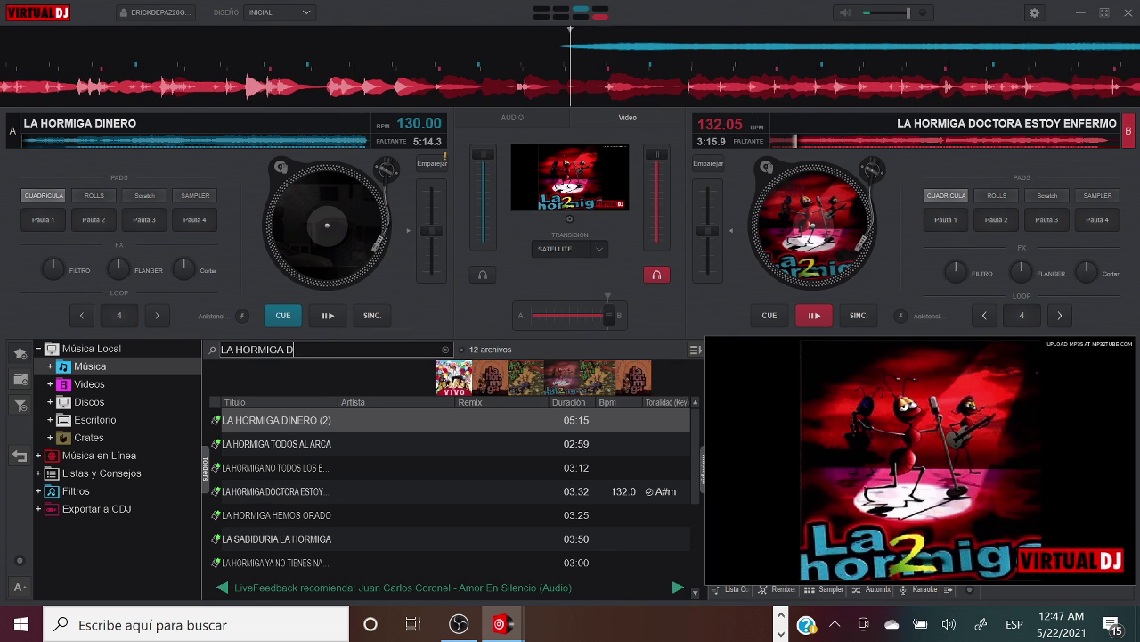
pyautogui.press('BackSpace')
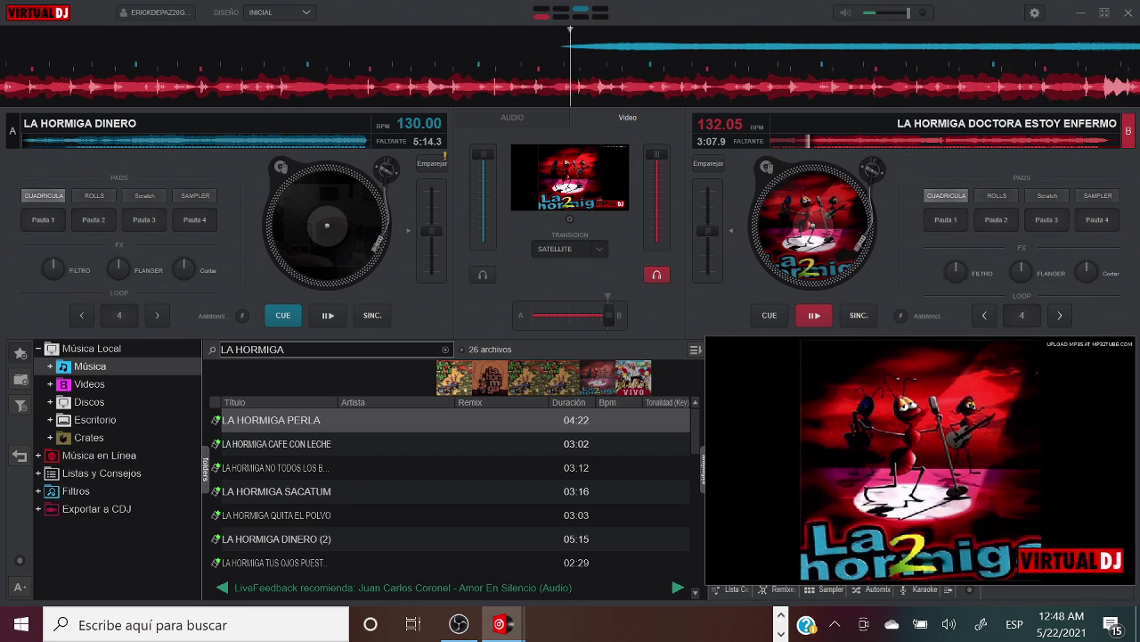
pyautogui.write('HAY')
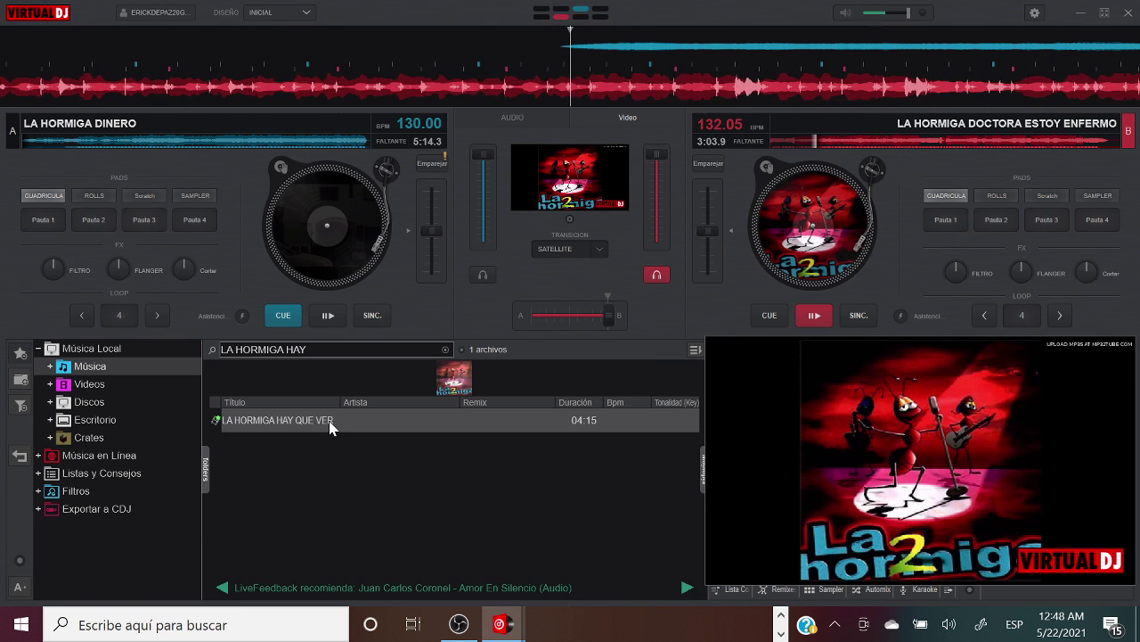
pyautogui.doubleClick(331, 425)
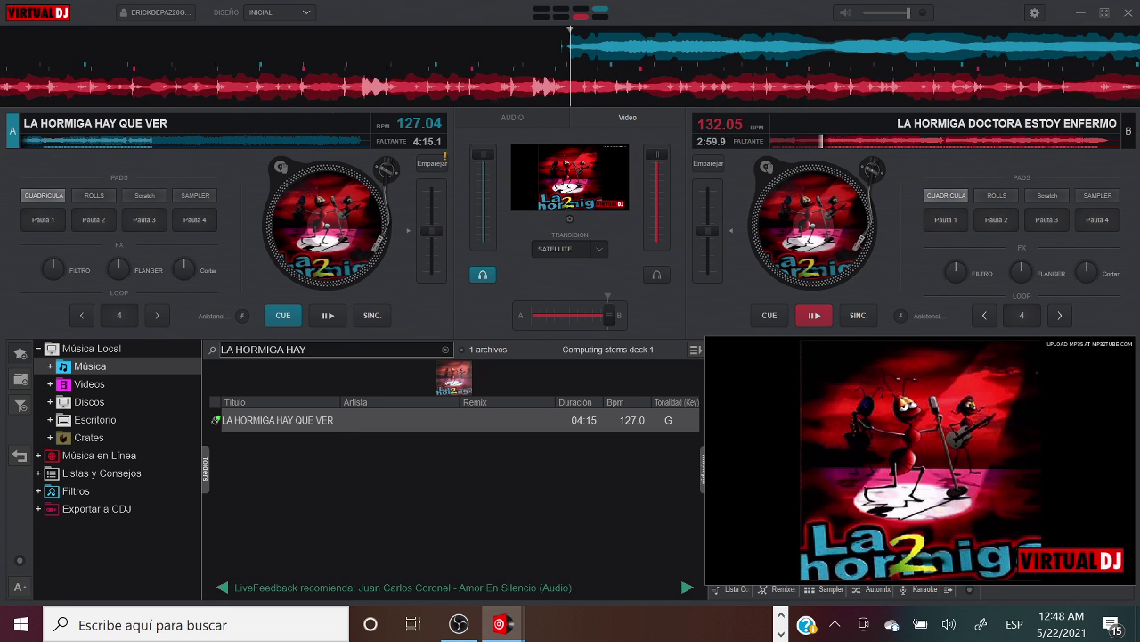
# Preview LA HORMIGA HAY QUE VER on deck A, leave it paused at its beginning, and centre the crossfader
pyautogui.click(328, 316)
pyautogui.click(328, 316)
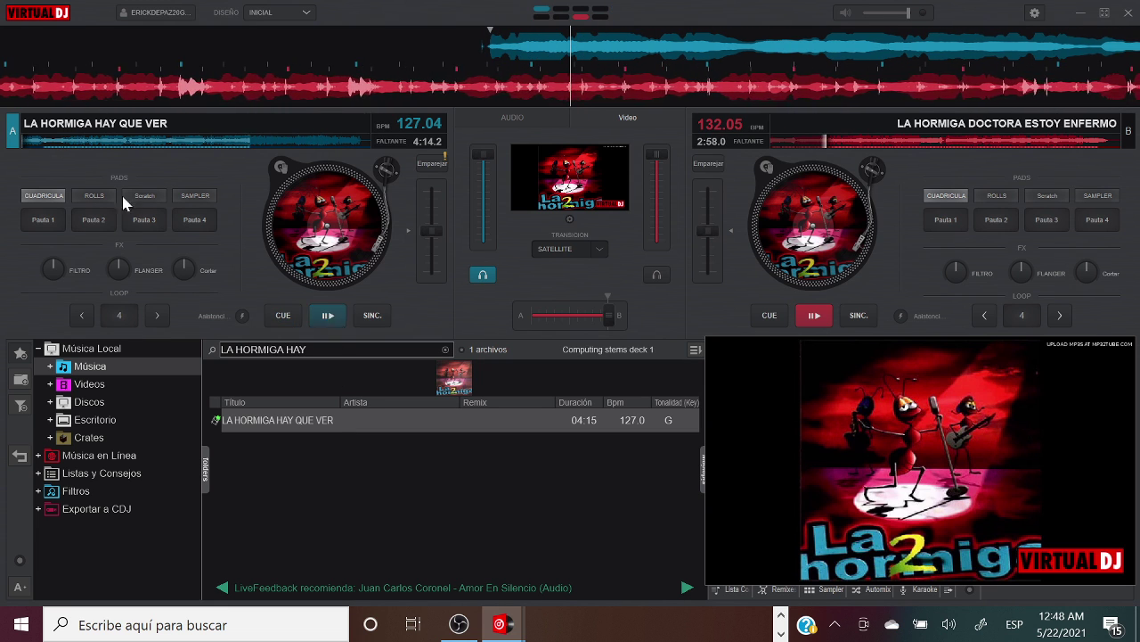
pyautogui.click(25, 147)
pyautogui.click(17, 144)
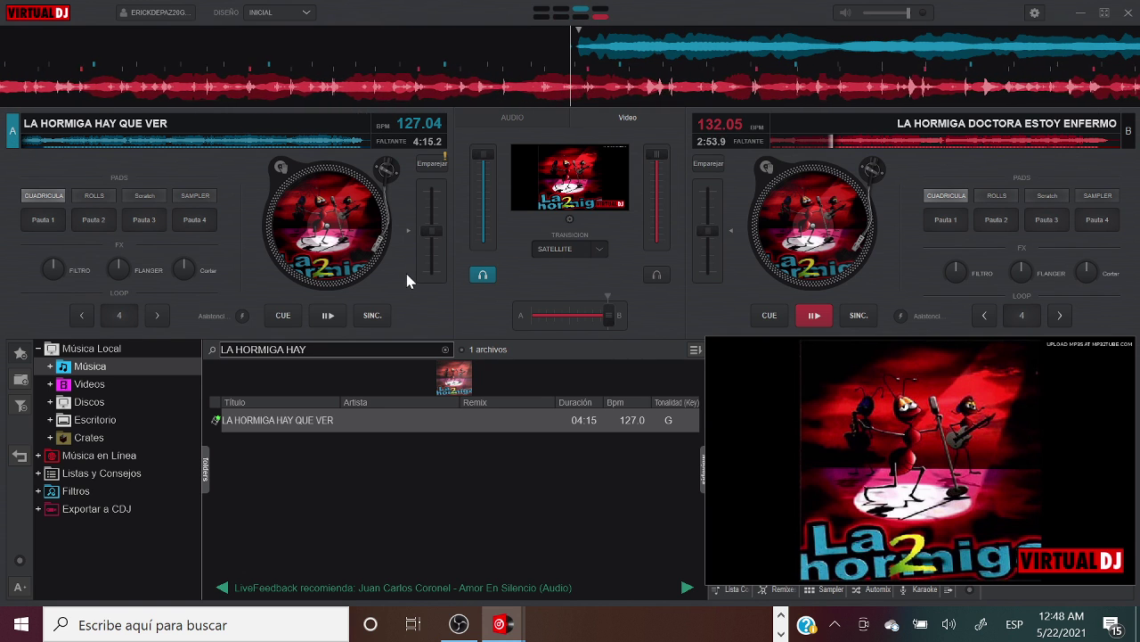
pyautogui.click(571, 321)
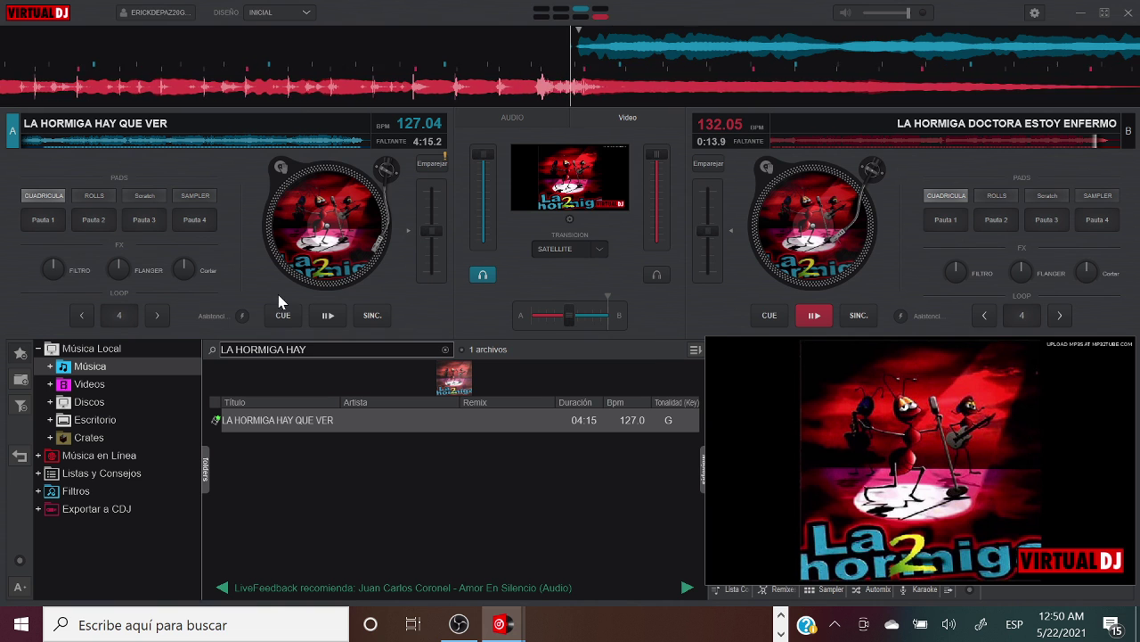
# Start LA HORMIGA HAY QUE VER on deck A and move the crossfader fully to deck A
pyautogui.click(328, 317)
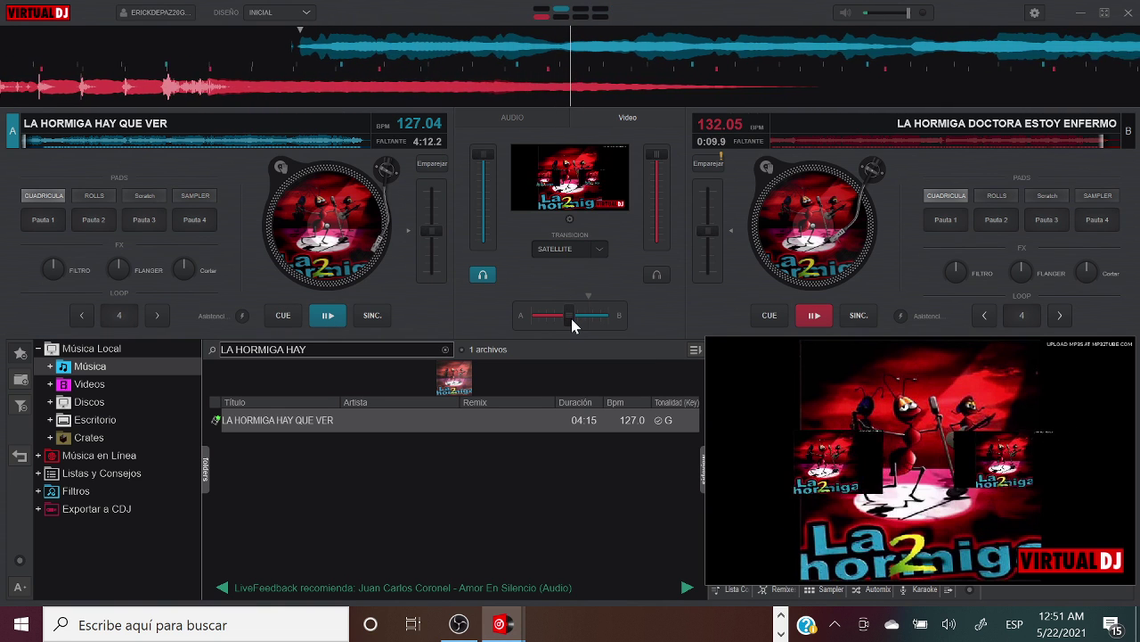
pyautogui.moveTo(571, 318); pyautogui.dragTo(525, 320)
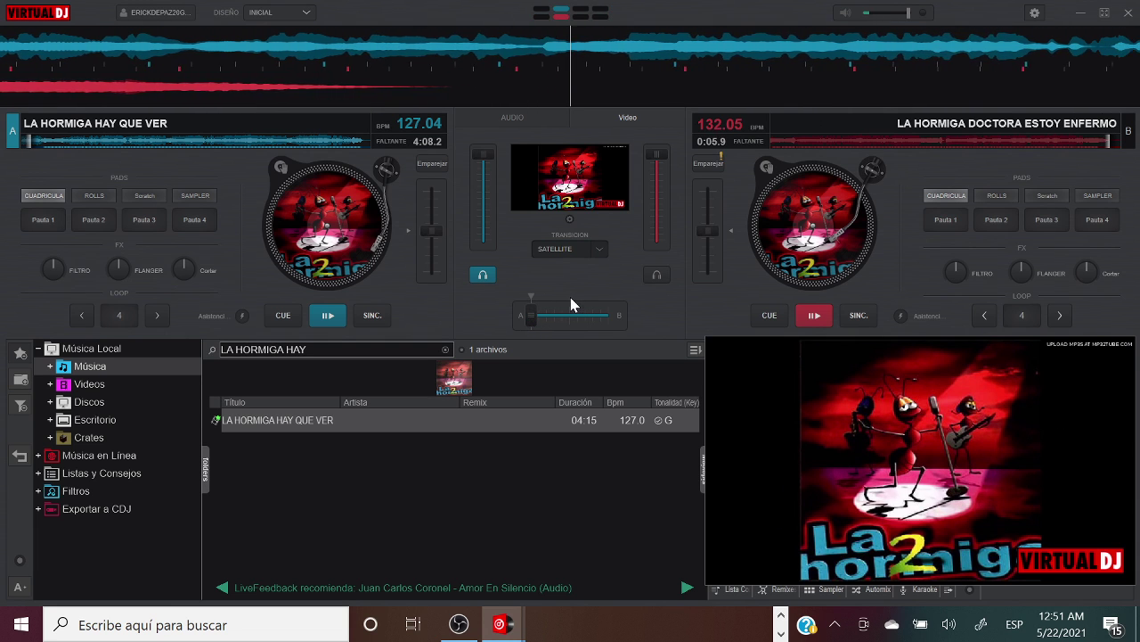
# Search the music library for LA HORMIGA HEMOS and load LA HORMIGA HEMOS ORADO onto deck B
pyautogui.click(361, 349)
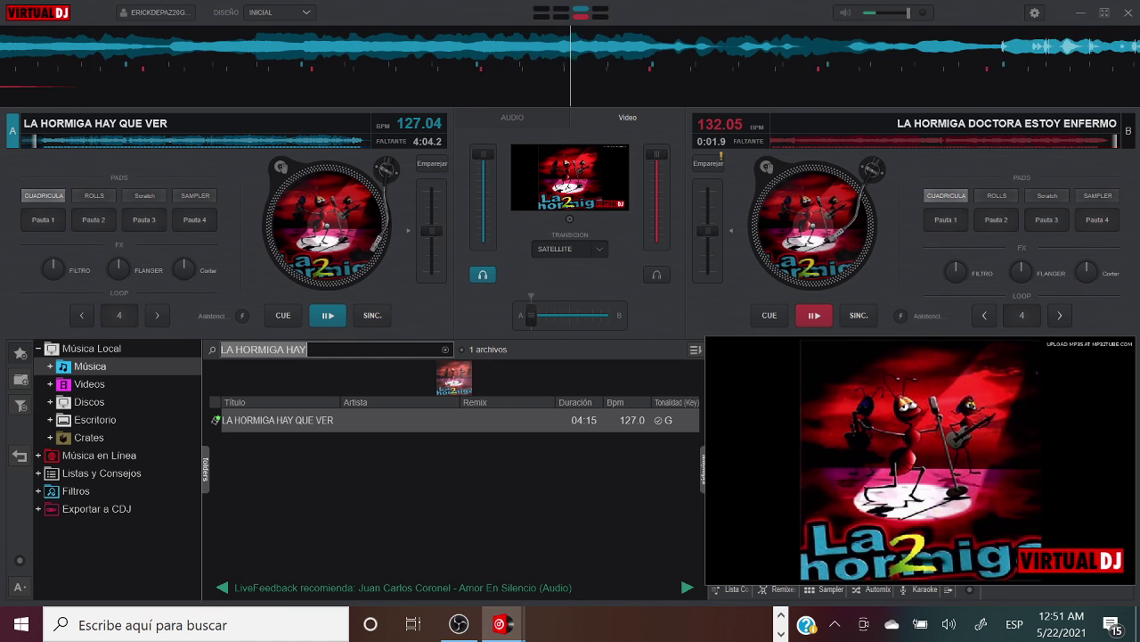
pyautogui.click(361, 349)
pyautogui.press('BackSpace')
pyautogui.press('BackSpace')
pyautogui.press('BackSpace')
pyautogui.press('BackSpace')
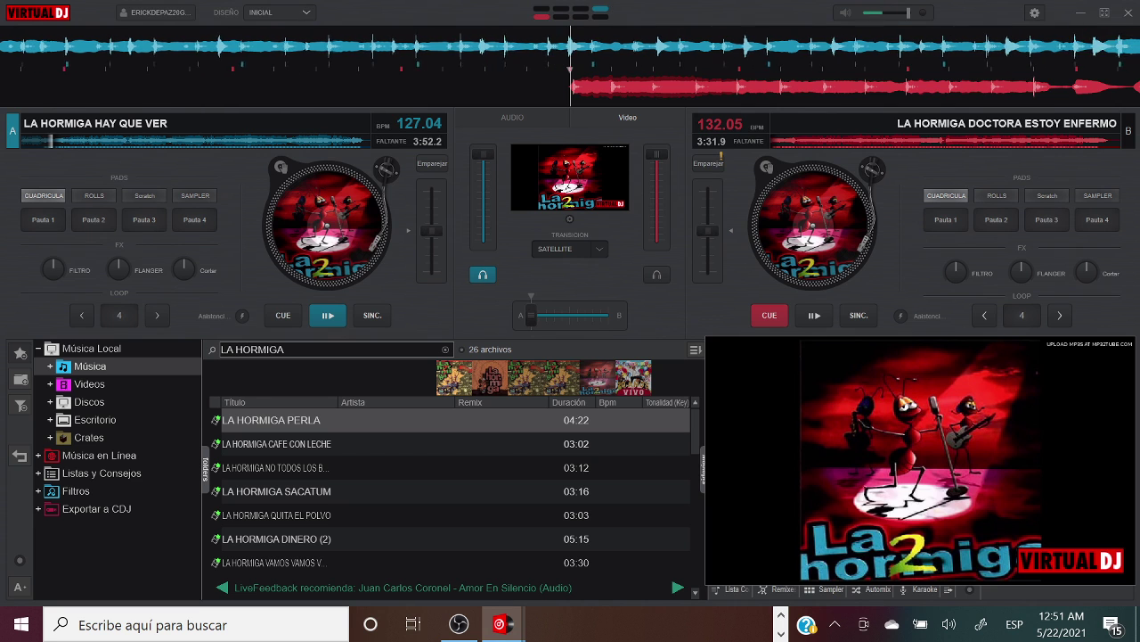
pyautogui.write('HEMOS')
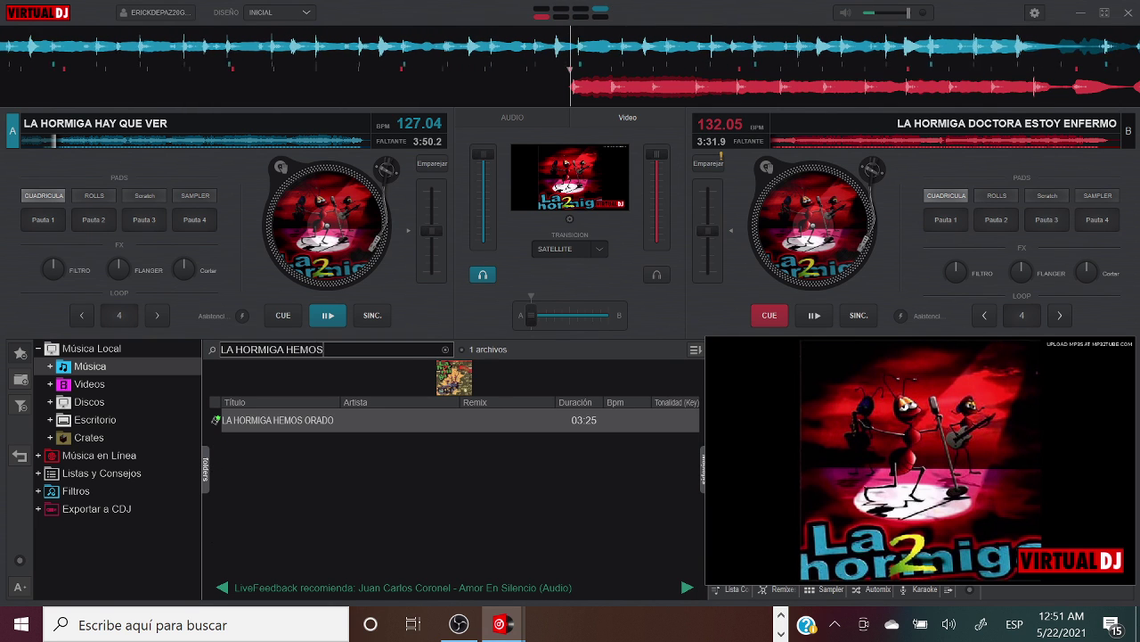
pyautogui.doubleClick(313, 426)
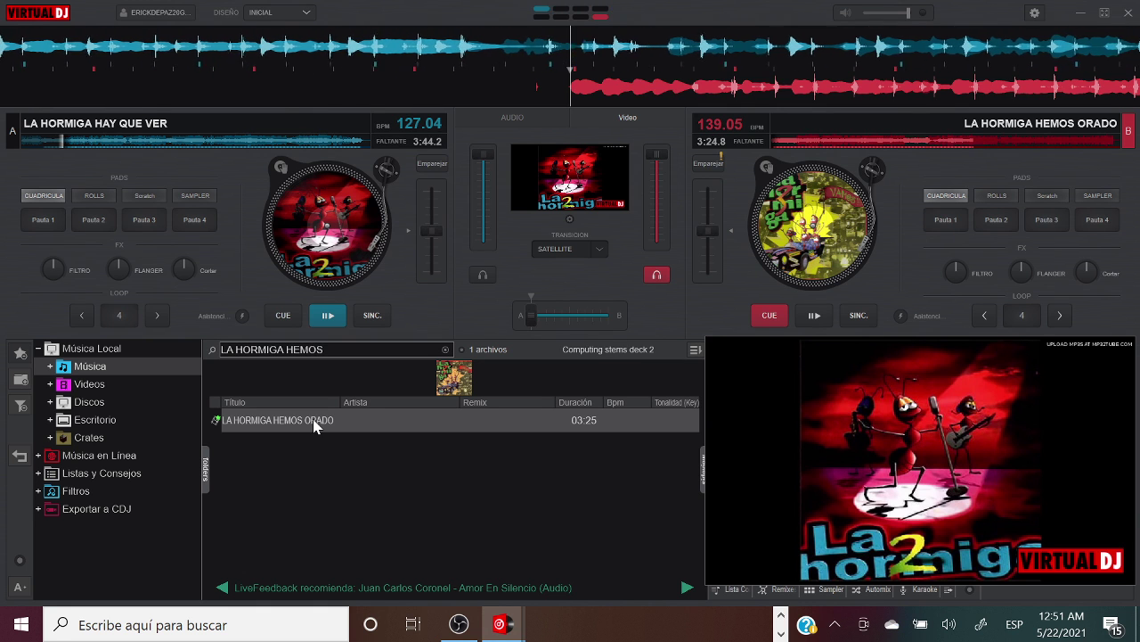
# Preview LA HORMIGA HEMOS ORADO on deck B, leave it paused at its beginning, and centre the crossfader
pyautogui.click(814, 314)
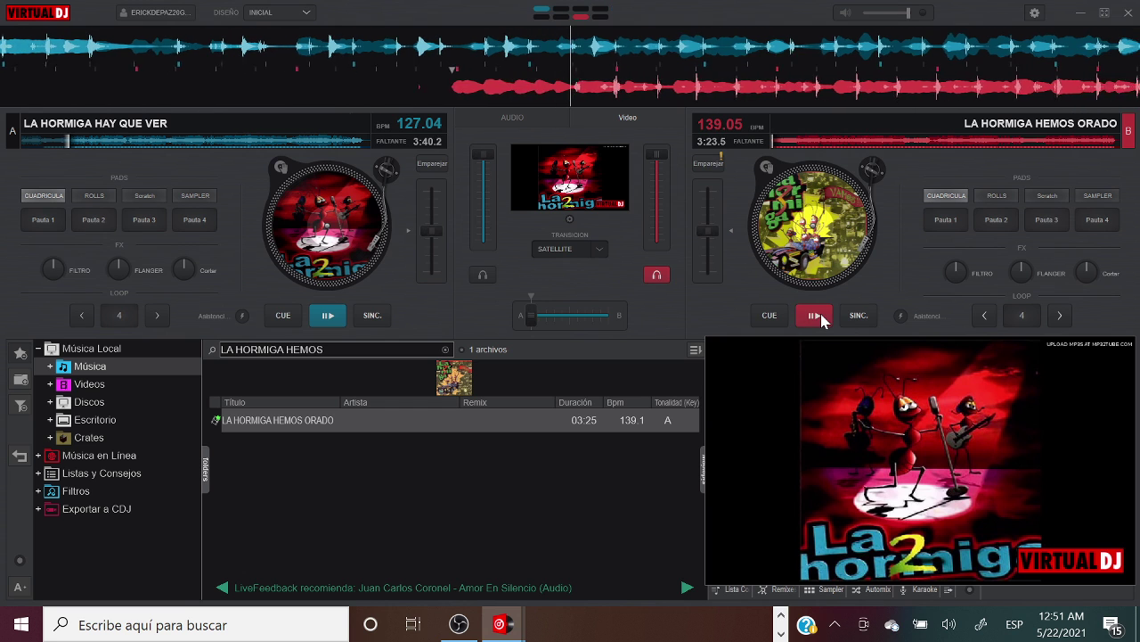
pyautogui.click(818, 315)
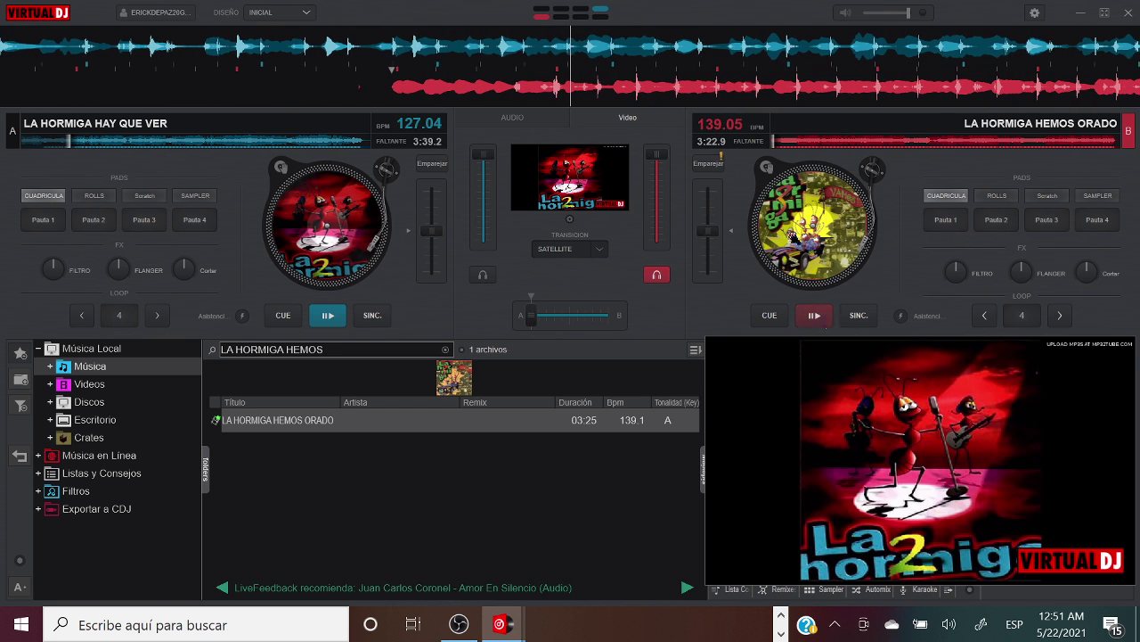
pyautogui.click(778, 138)
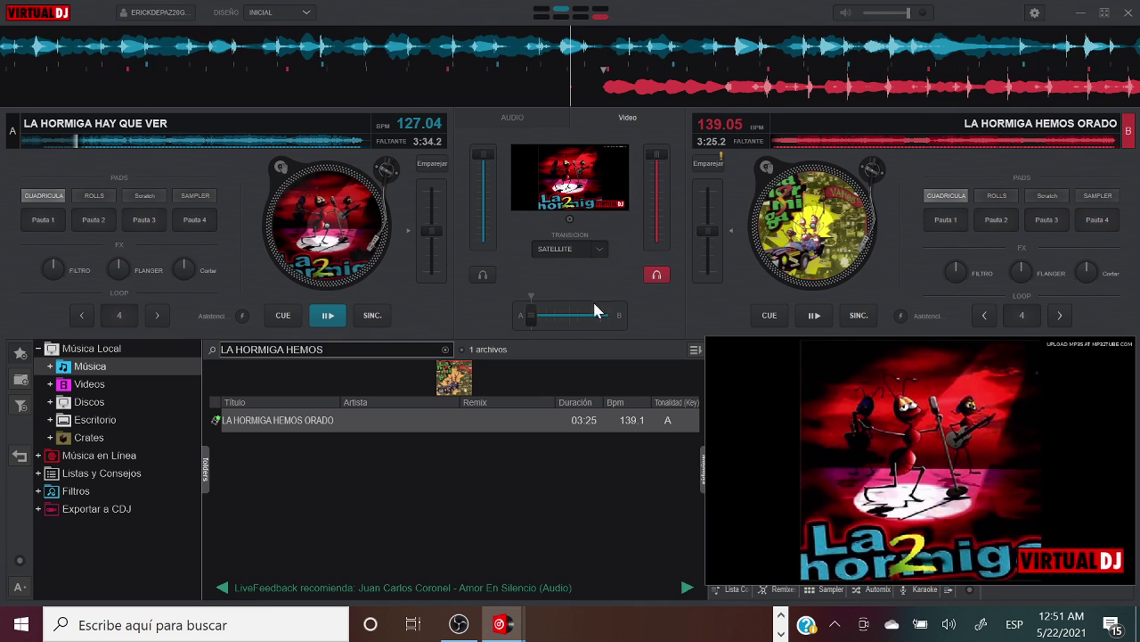
pyautogui.click(568, 314)
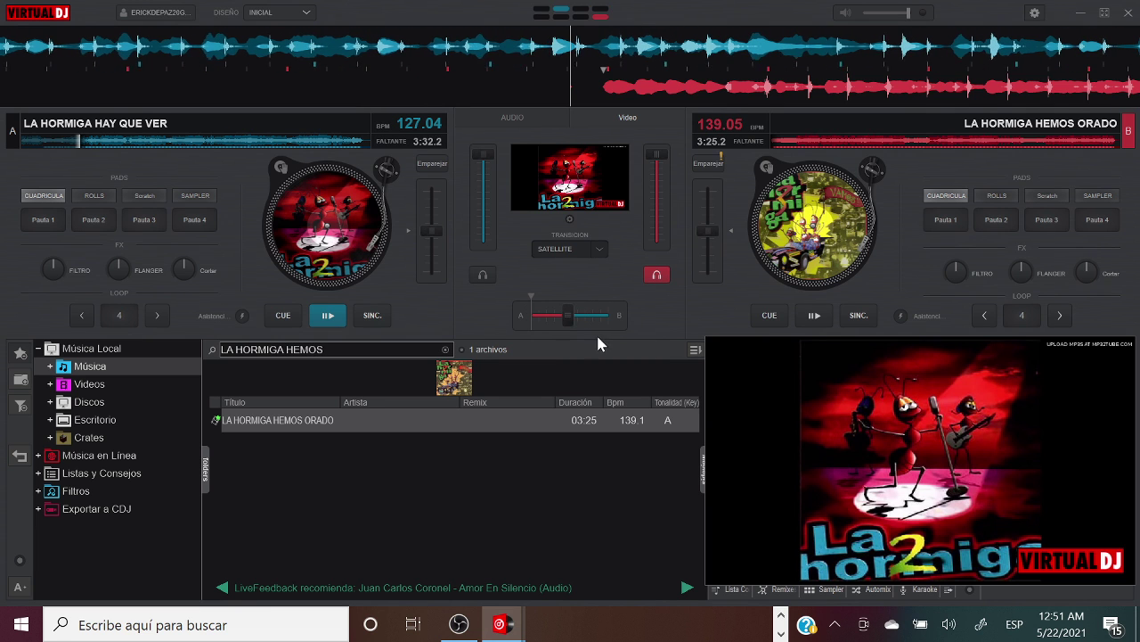
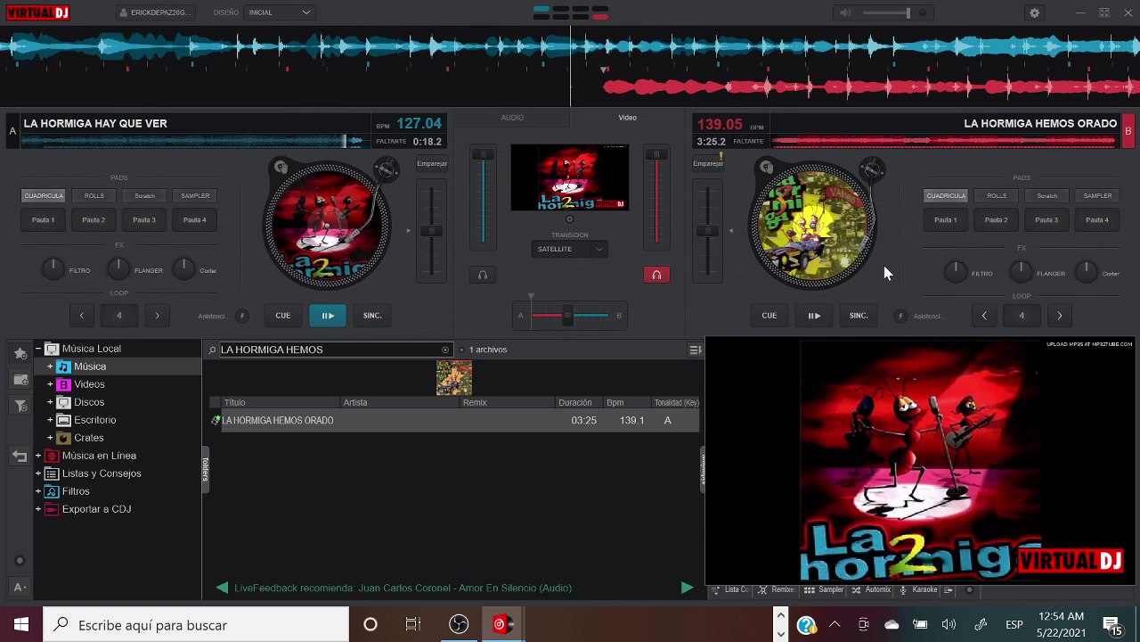
# Start LA HORMIGA HEMOS ORADO on deck B and move the crossfader fully to deck B
pyautogui.click(816, 315)
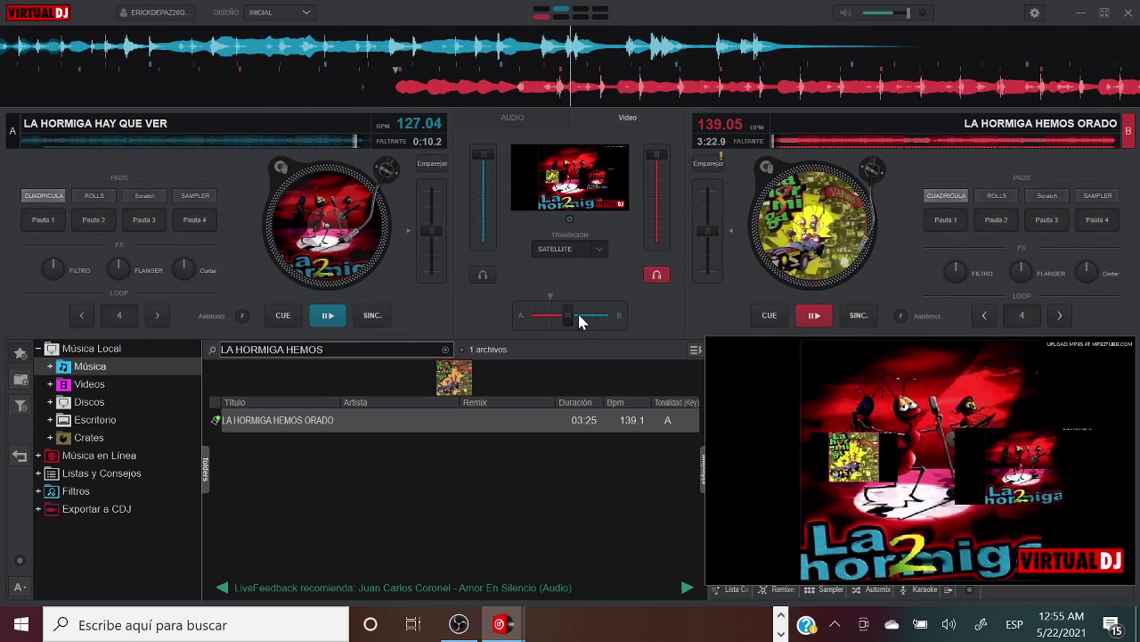
pyautogui.moveTo(580, 322); pyautogui.dragTo(627, 316)
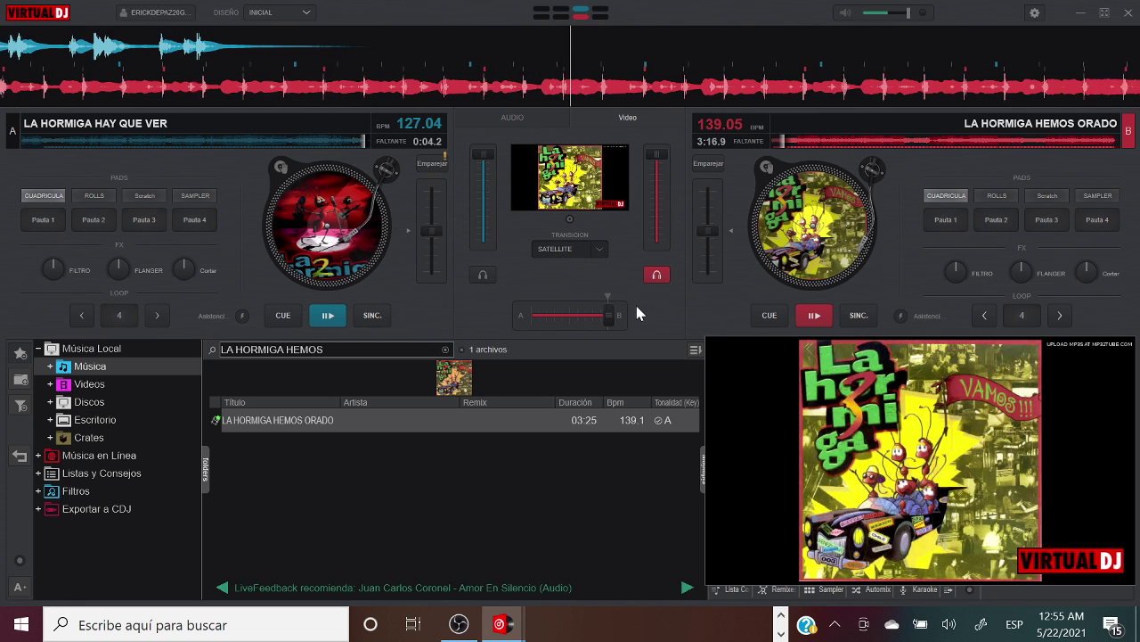
# Search the music library for LA HORMIGA LA VARILL and load LA HORMIGA LA VARILLA onto deck A
pyautogui.hotkey('ctrl', 'f')
pyautogui.press('End')
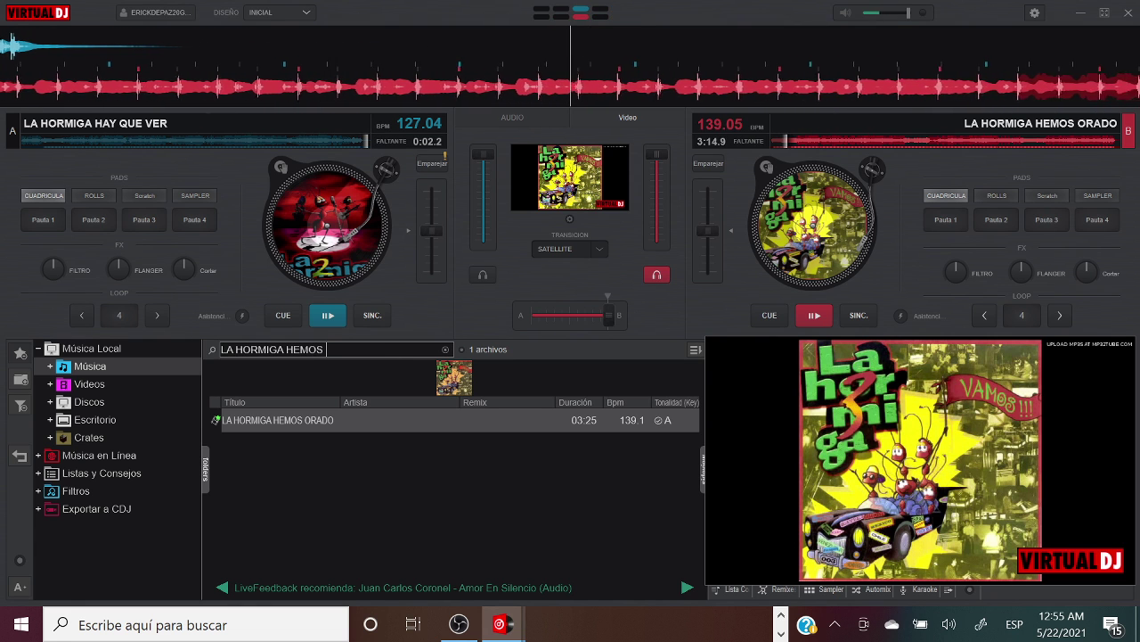
pyautogui.press('BackSpace')
pyautogui.press('BackSpace')
pyautogui.press('BackSpace')
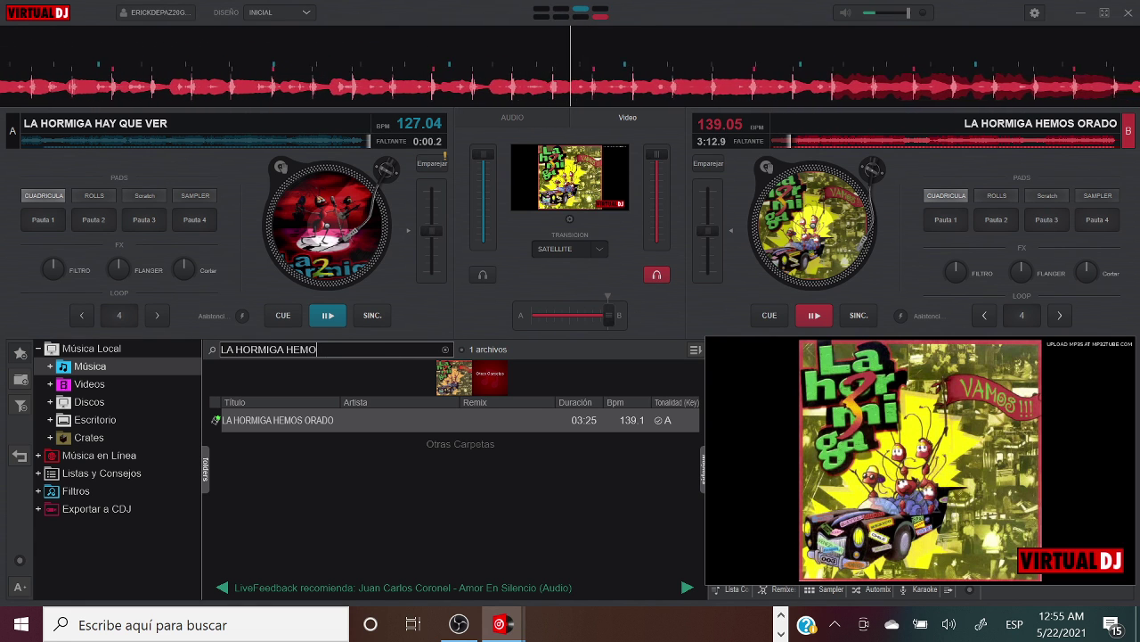
pyautogui.press('BackSpace')
pyautogui.press('BackSpace')
pyautogui.press('BackSpace')
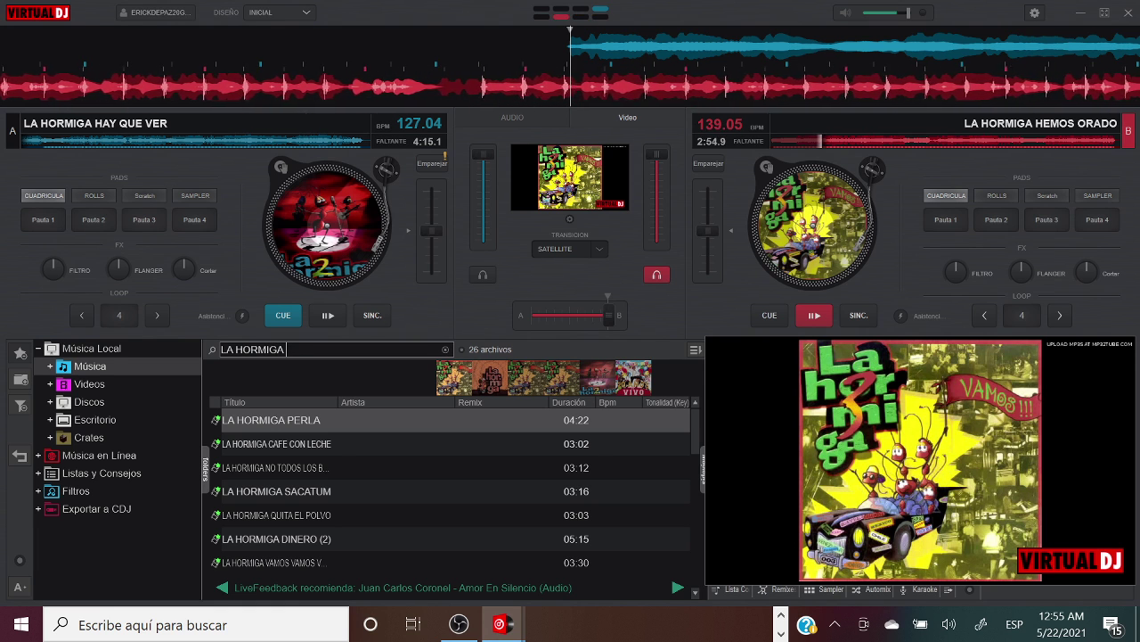
pyautogui.write('LA ')
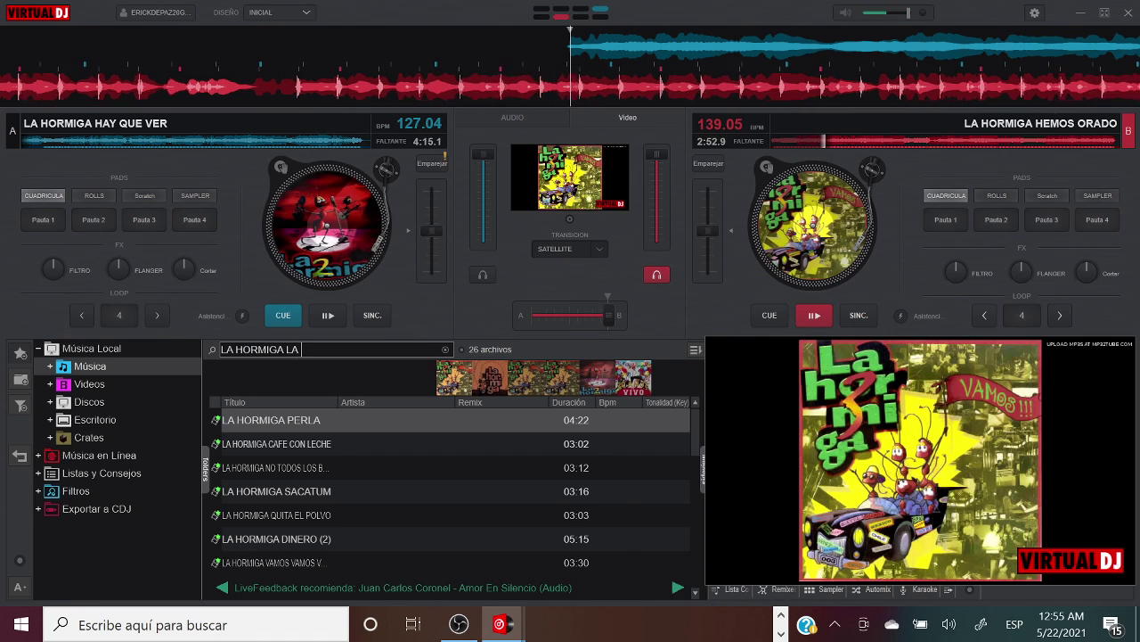
pyautogui.write('VARILL')
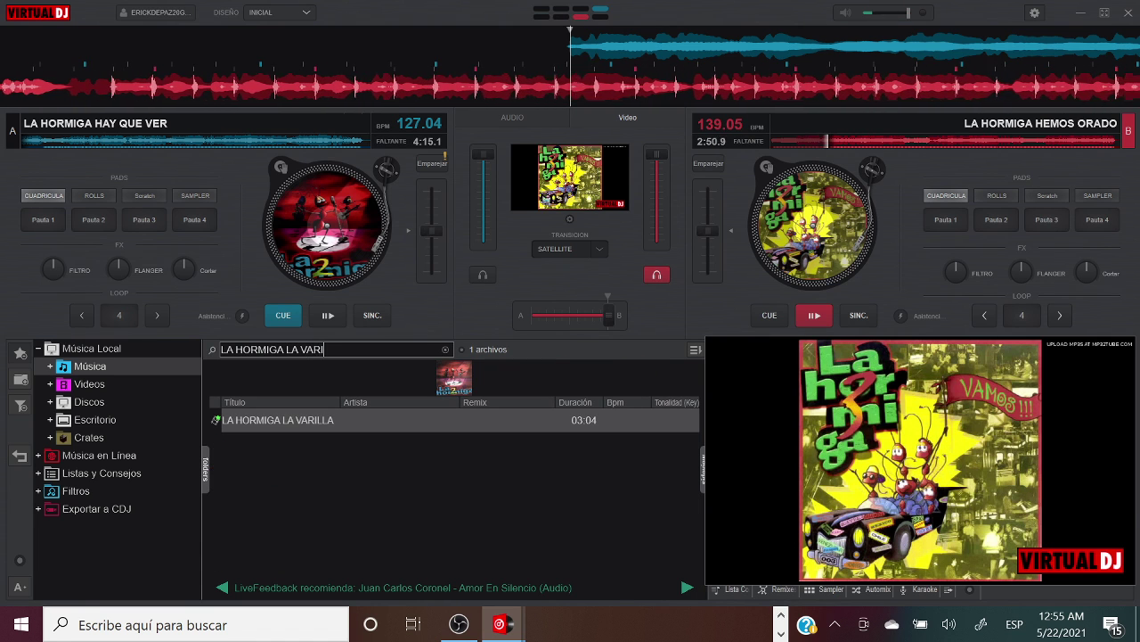
pyautogui.doubleClick(312, 420)
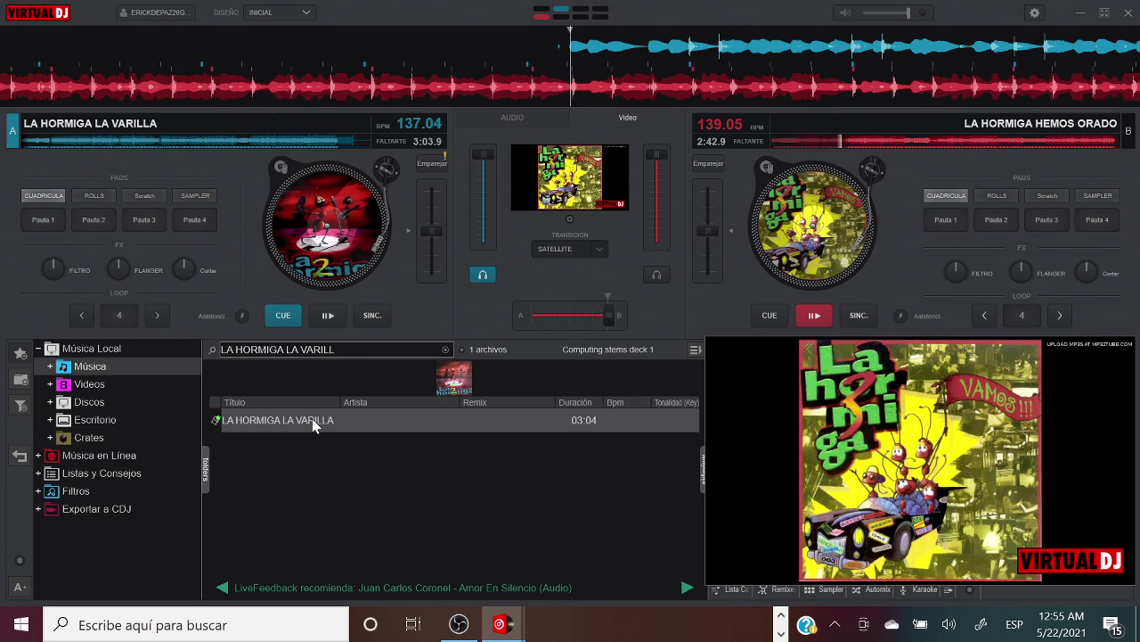
# Preview LA HORMIGA LA VARILLA on deck A, leave it paused at its beginning, and centre the crossfader
pyautogui.click(329, 315)
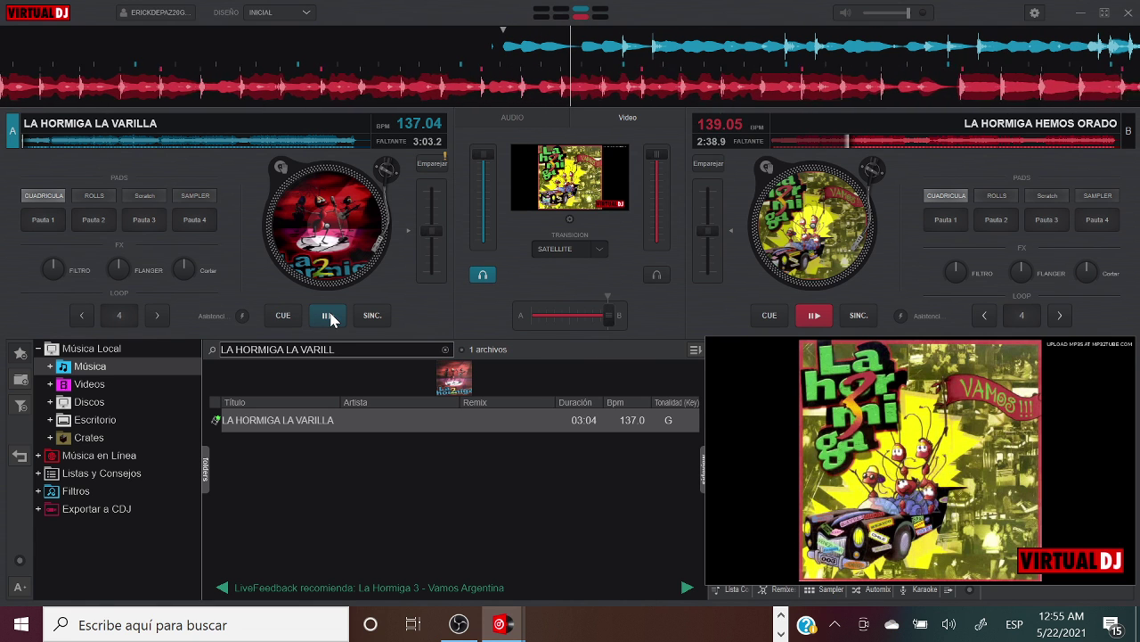
pyautogui.click(328, 315)
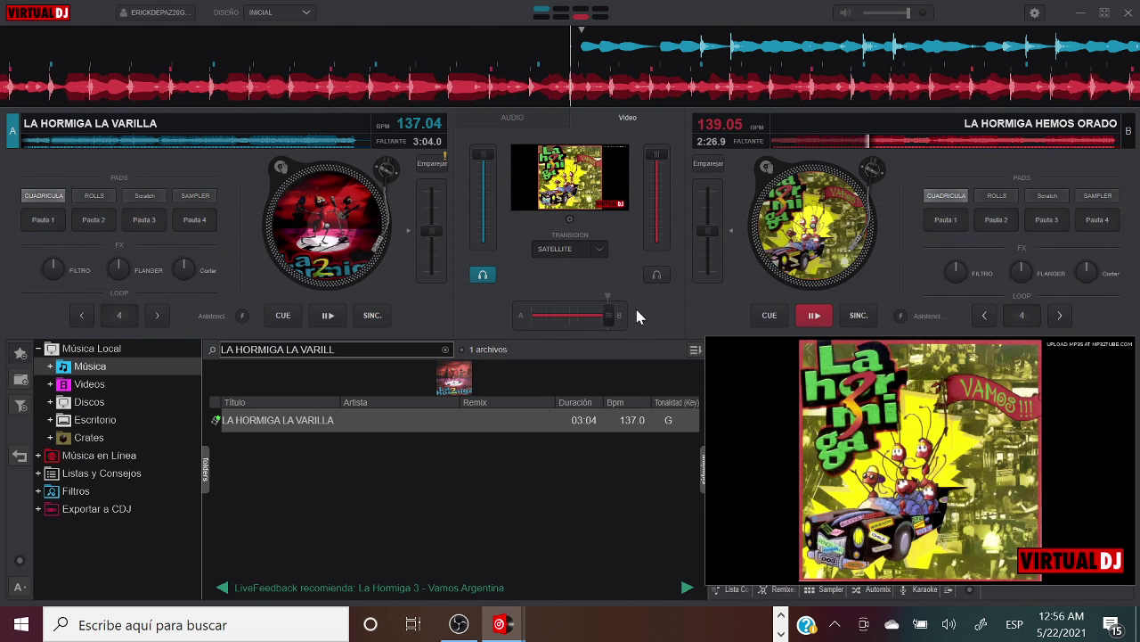
pyautogui.click(570, 317)
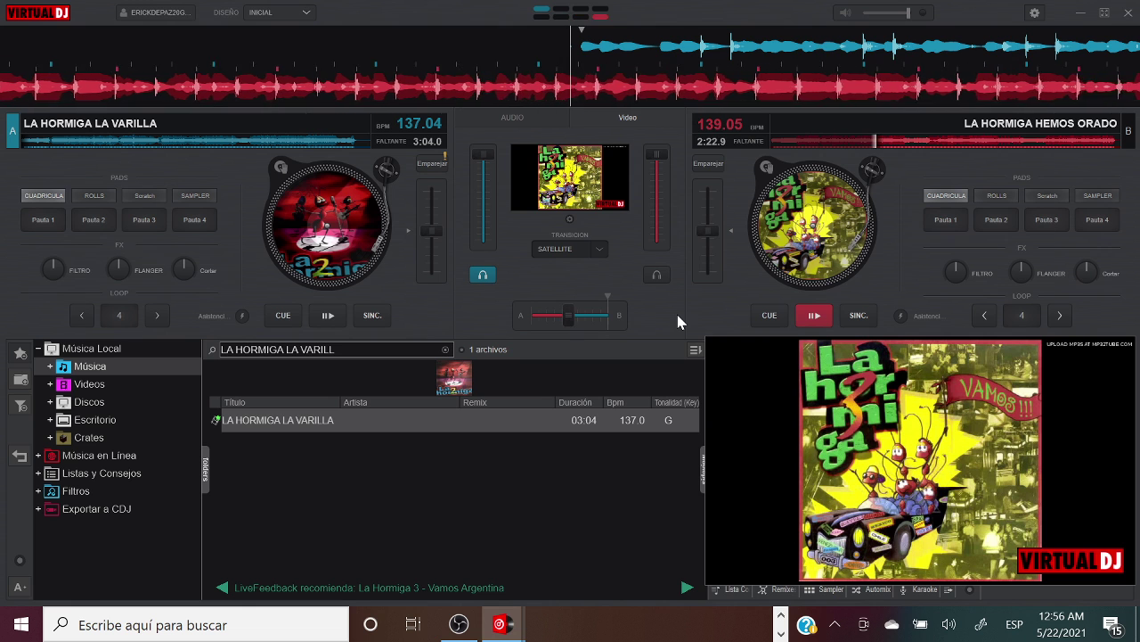
# Switch to OBS, show the webcam scene Escena 6 briefly, restore Escena 5, and return to the VirtualDJ main window
pyautogui.click(459, 624)
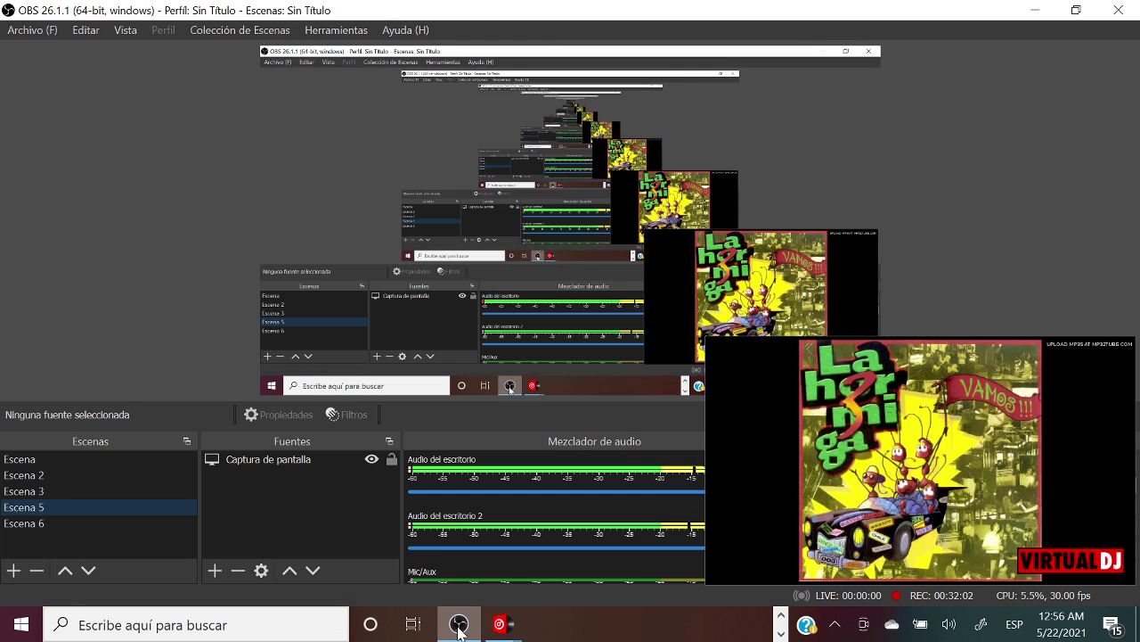
pyautogui.click(40, 525)
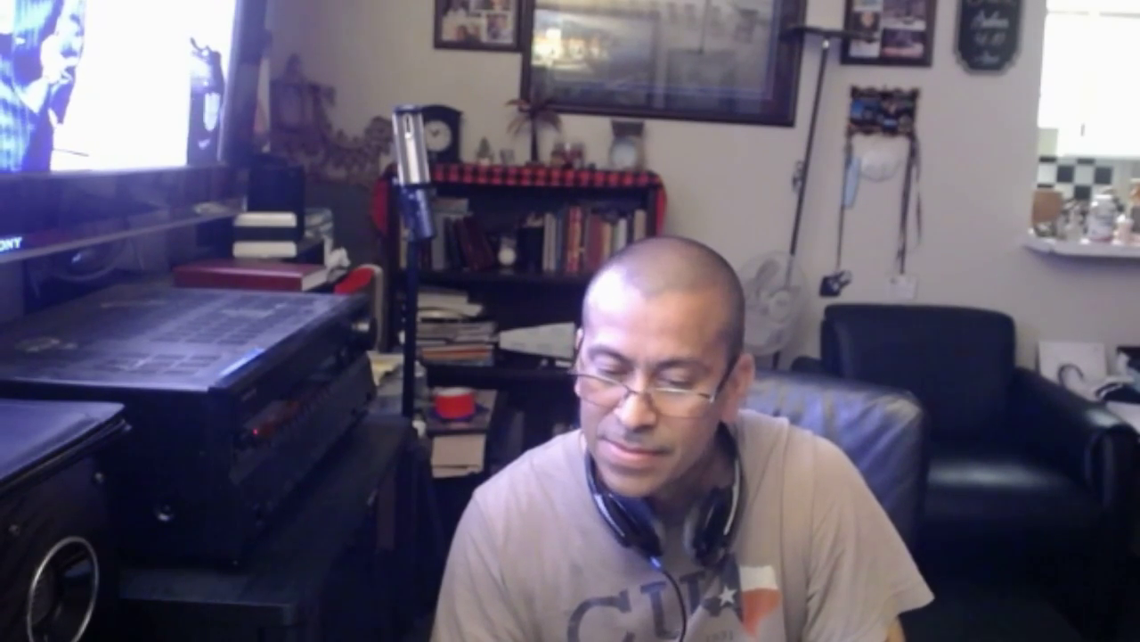
pyautogui.click(44, 508)
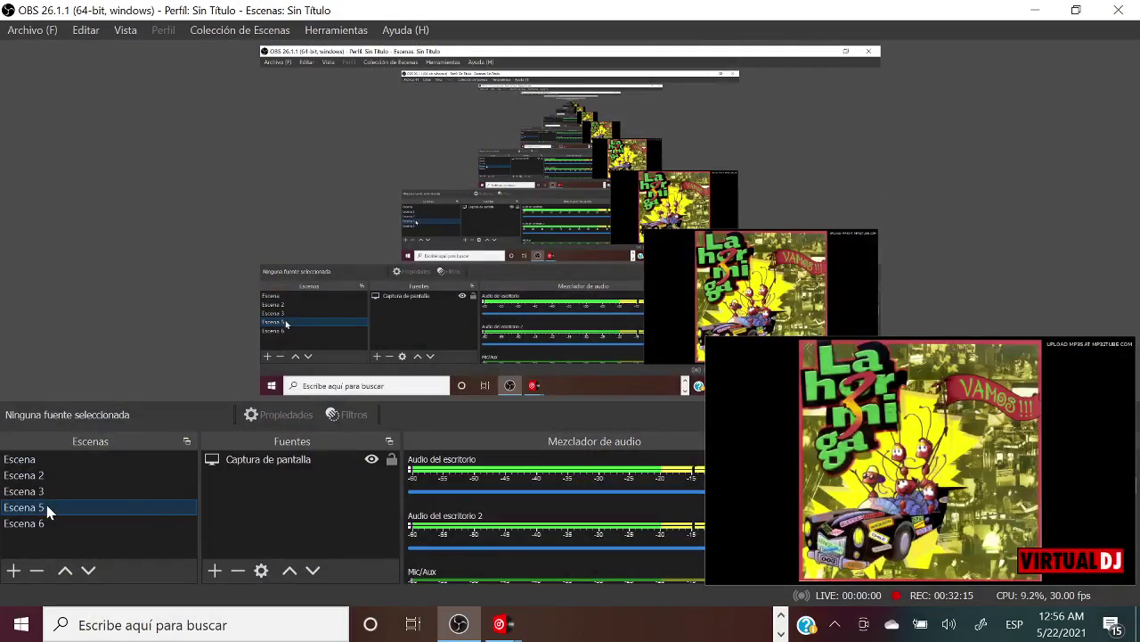
pyautogui.moveTo(497, 626)
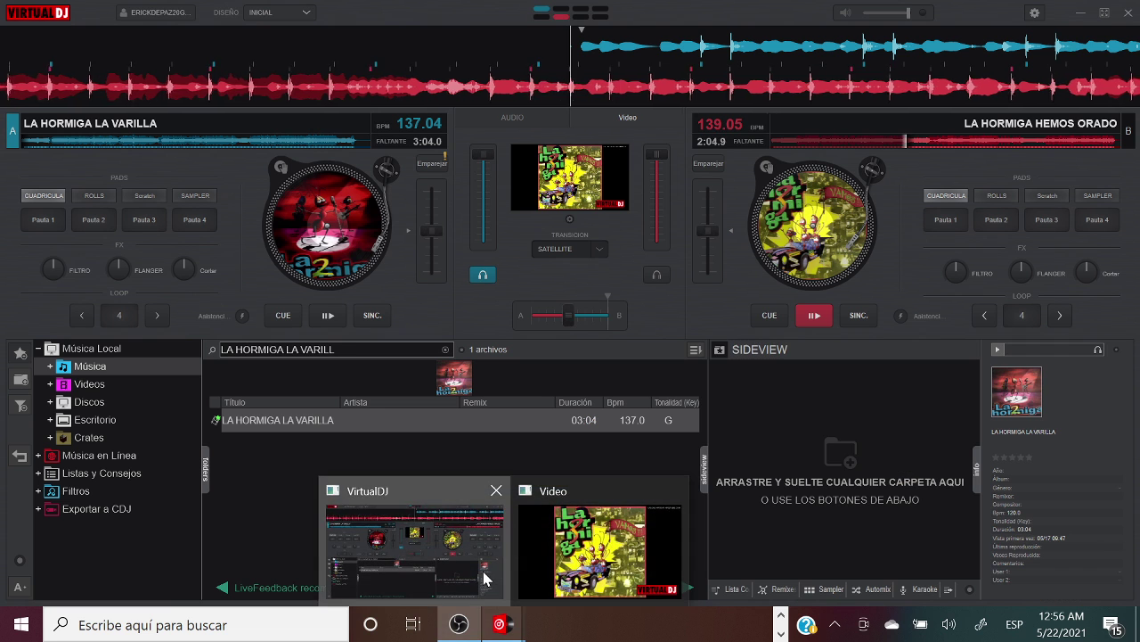
pyautogui.click(481, 548)
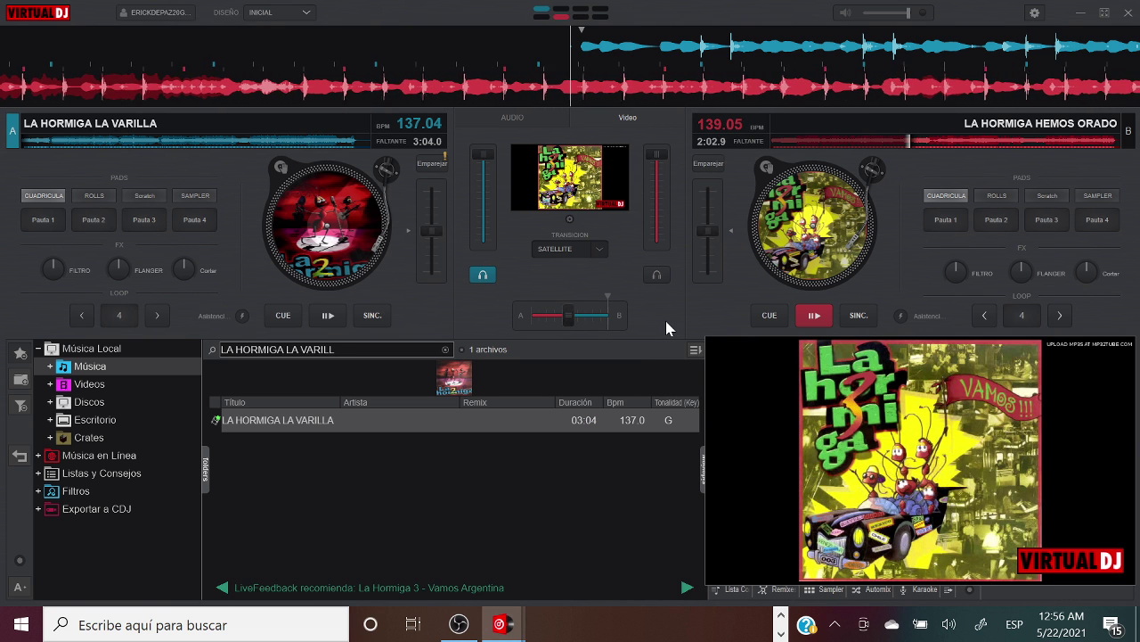